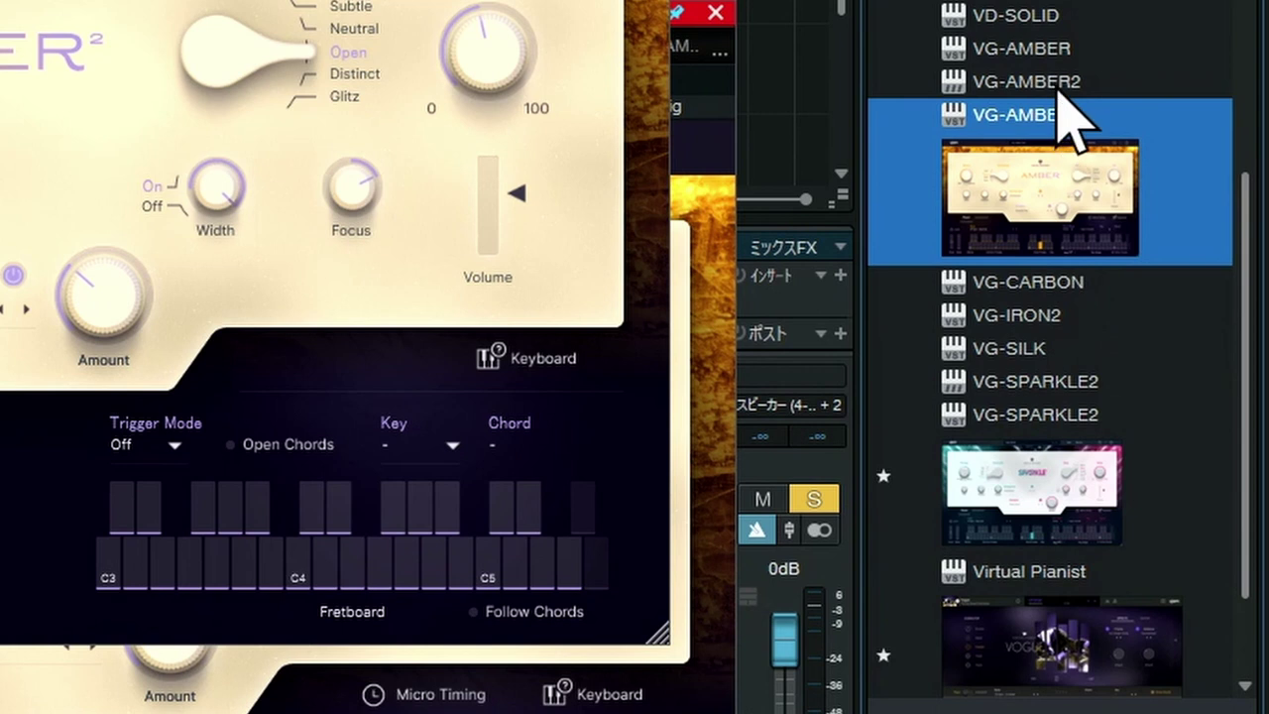
Compare the plug-in format details of the two VG-AMBER2 entries in the instrument browser
click(1057, 85)
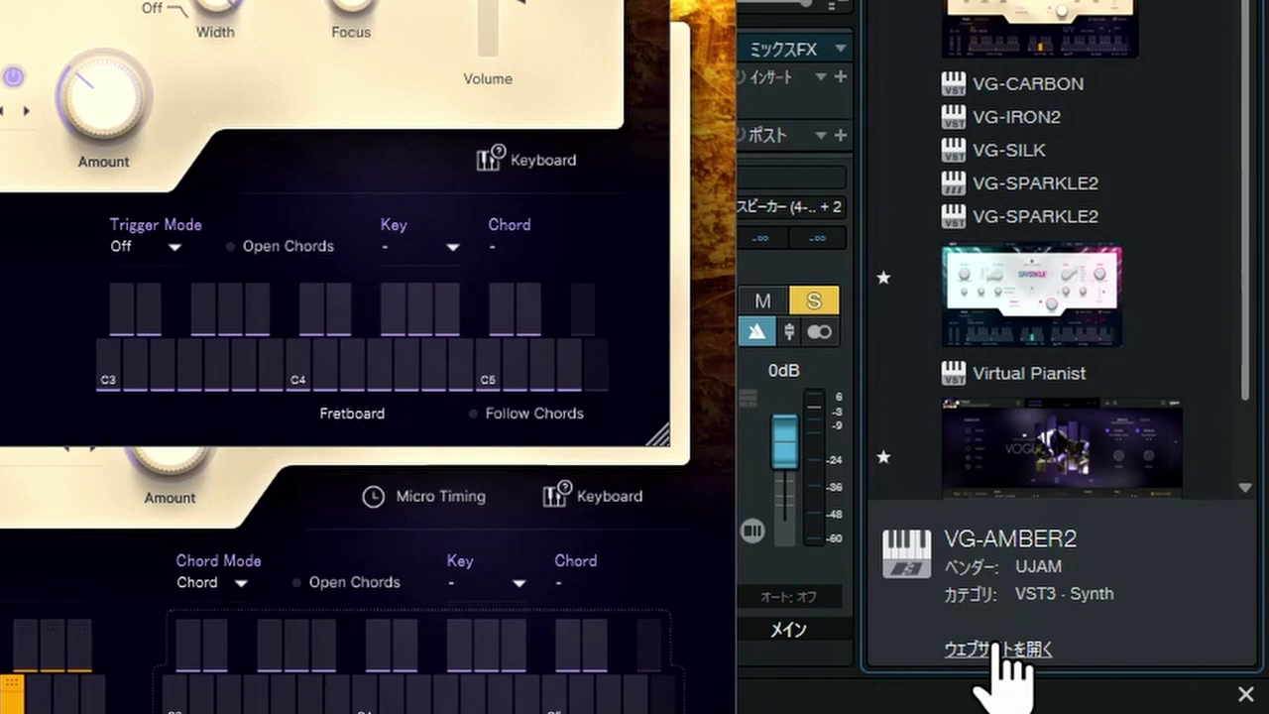
click(1036, 3)
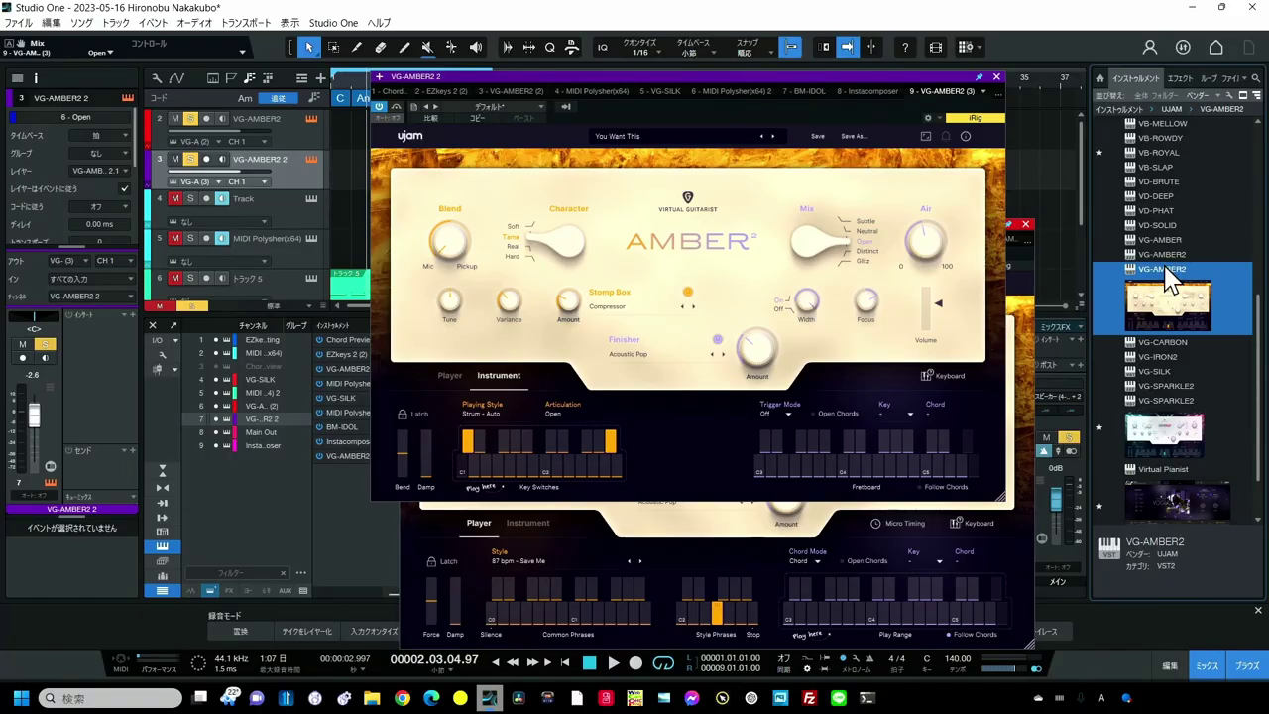
In the advanced console options, disable plug-in header colouring (プラグインヘッダーに色を付ける), apply it, re-enable it and accept the options
click(338, 23)
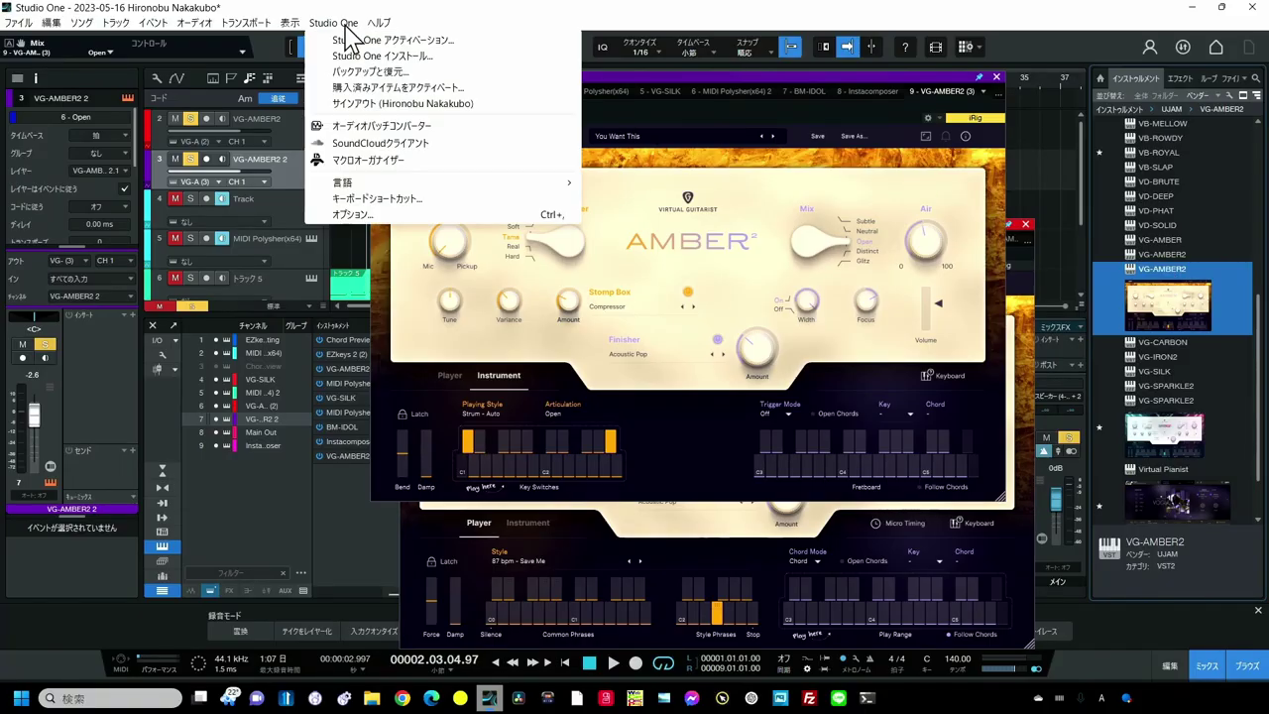
click(338, 216)
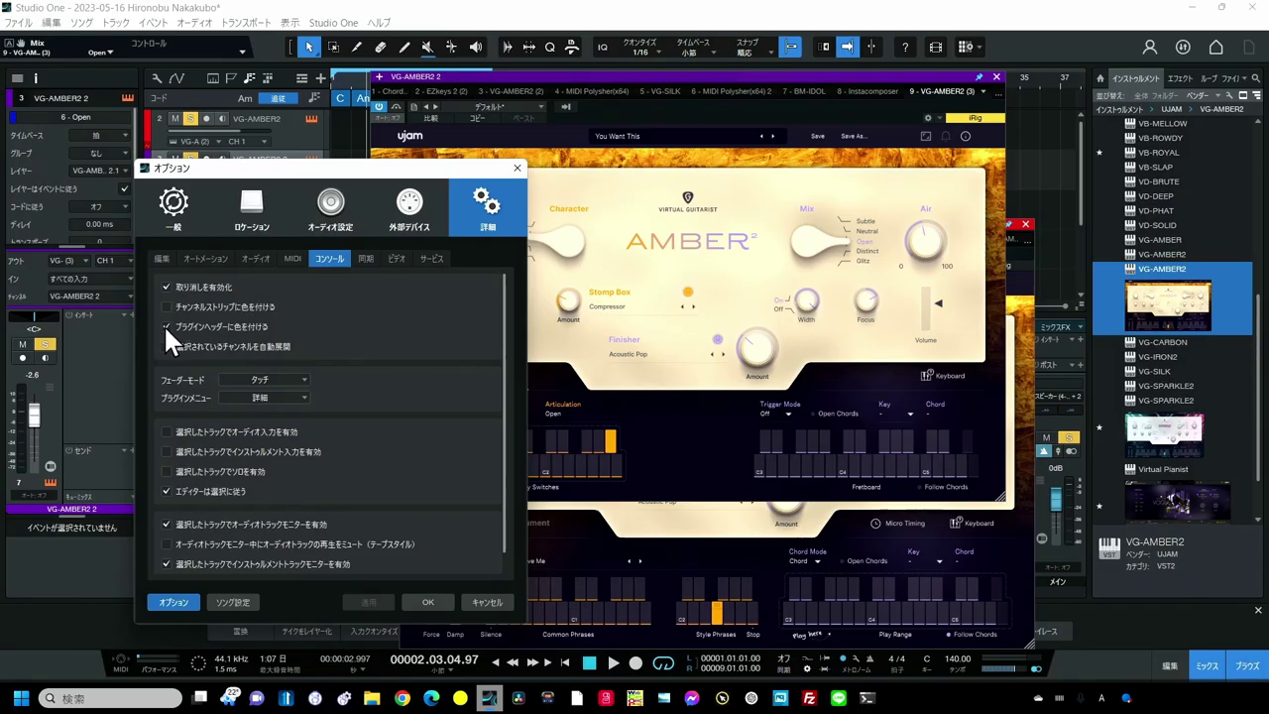
click(166, 327)
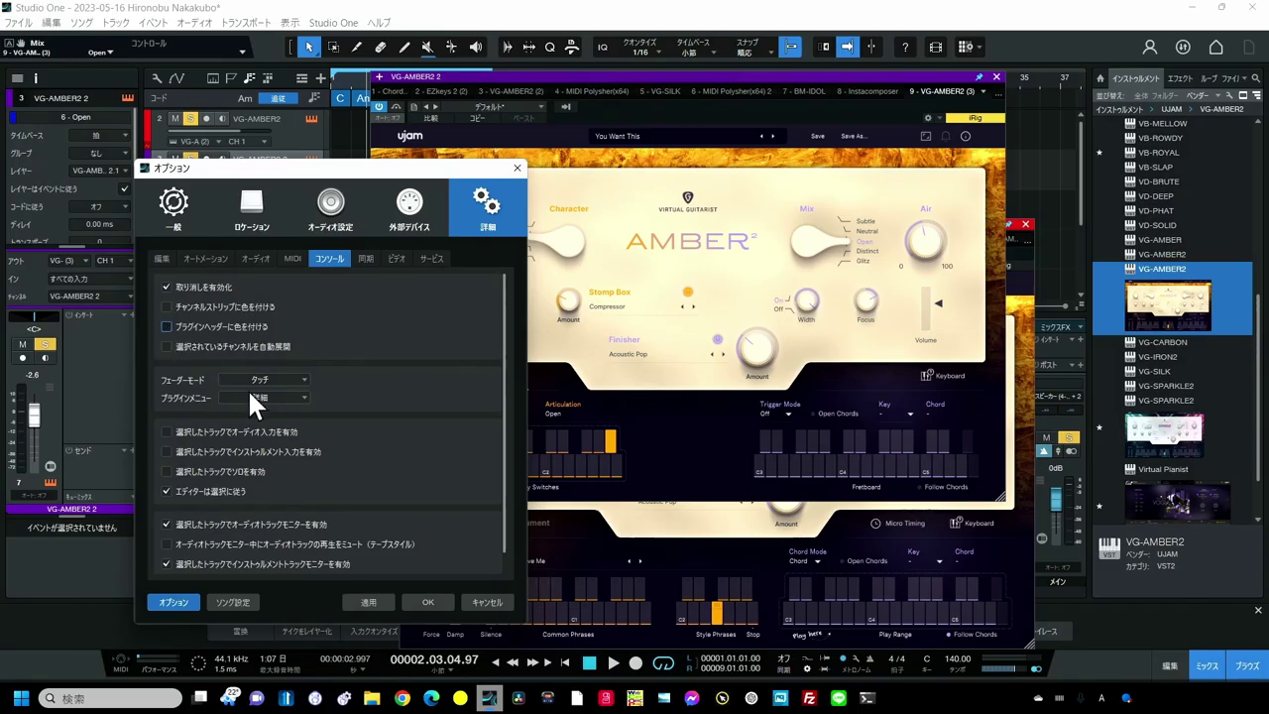
click(373, 600)
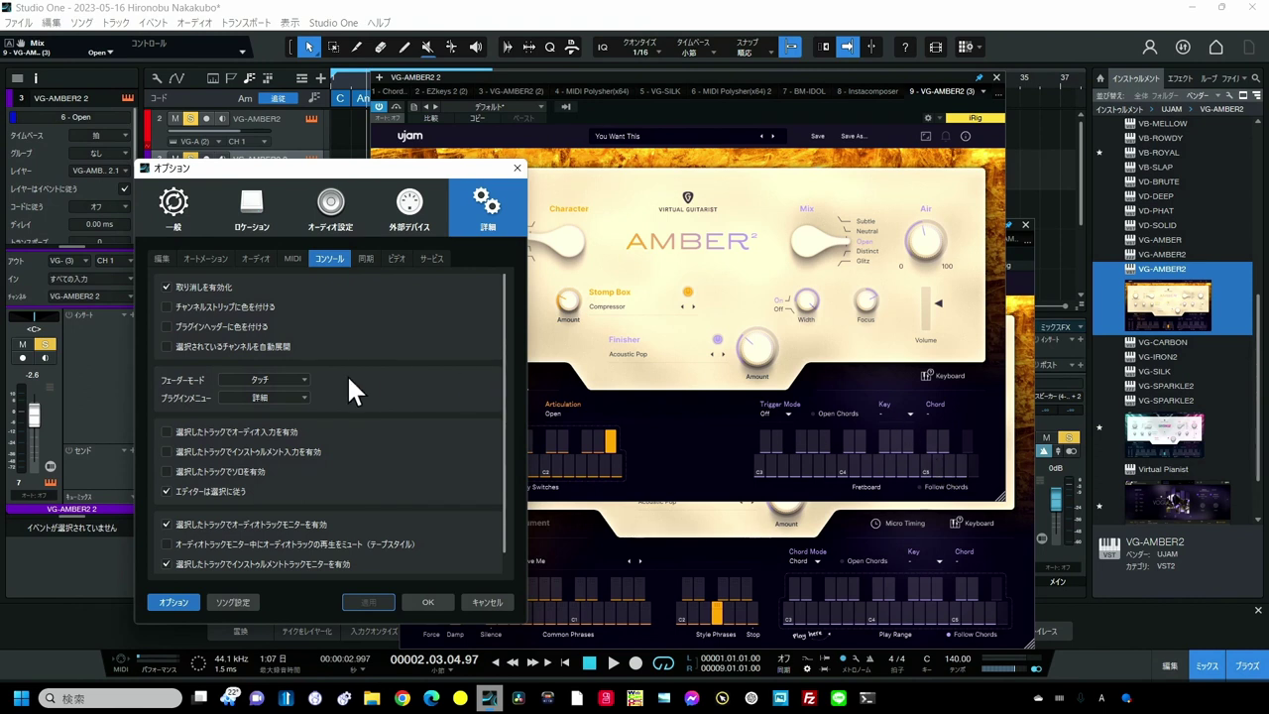
click(168, 326)
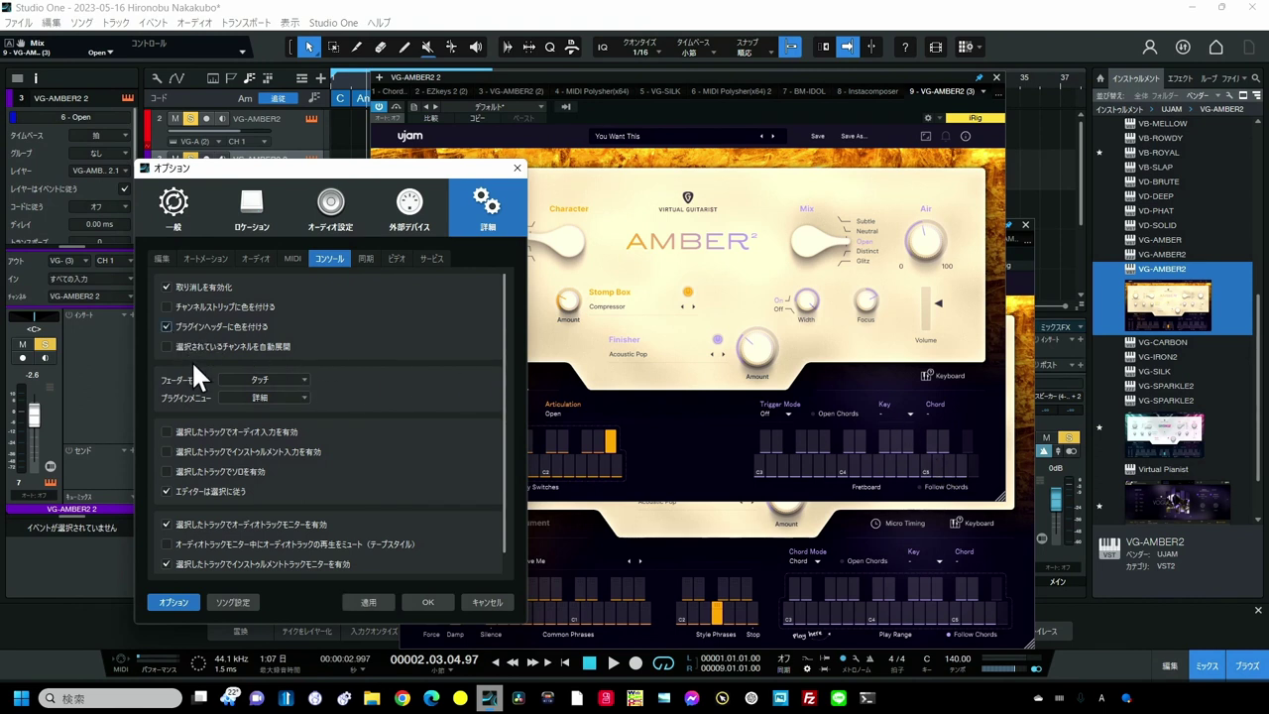
click(426, 602)
Move the VG-AMBER2 2 plug-in window clear of the tracks and recolour the VG-AMBER2 2 track dark blue
drag(669, 80, 560, 317)
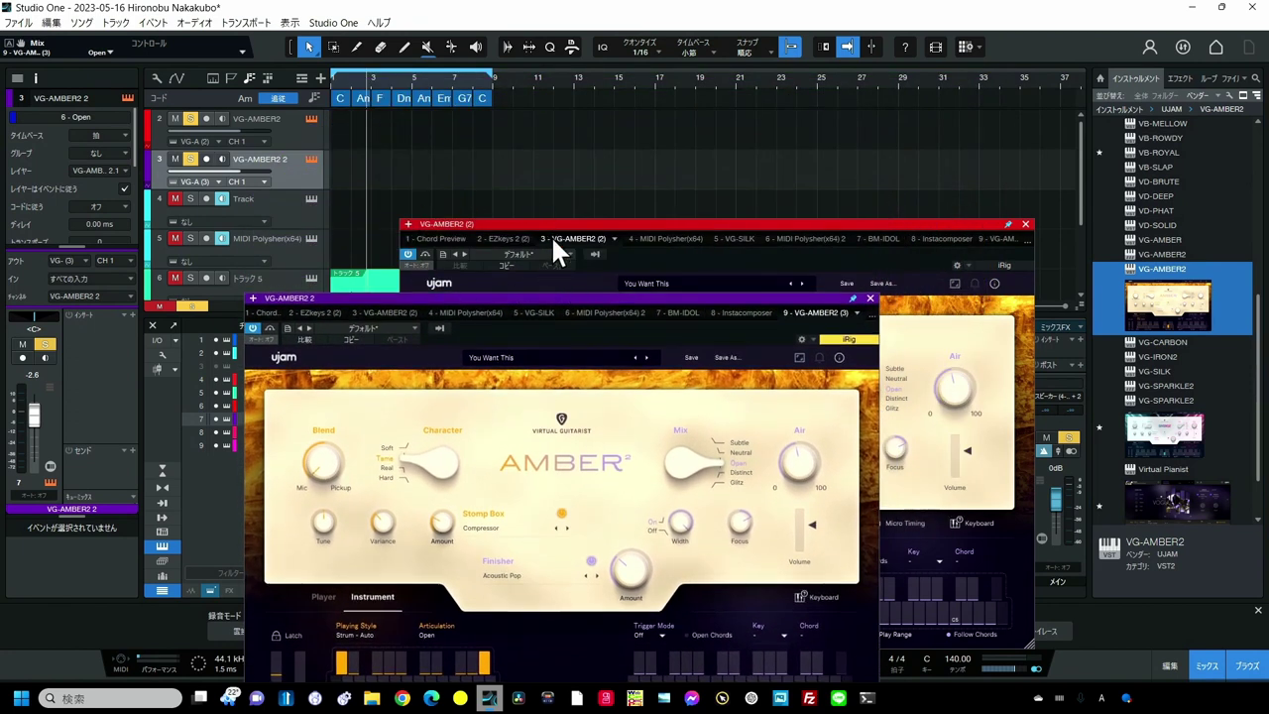
click(148, 167)
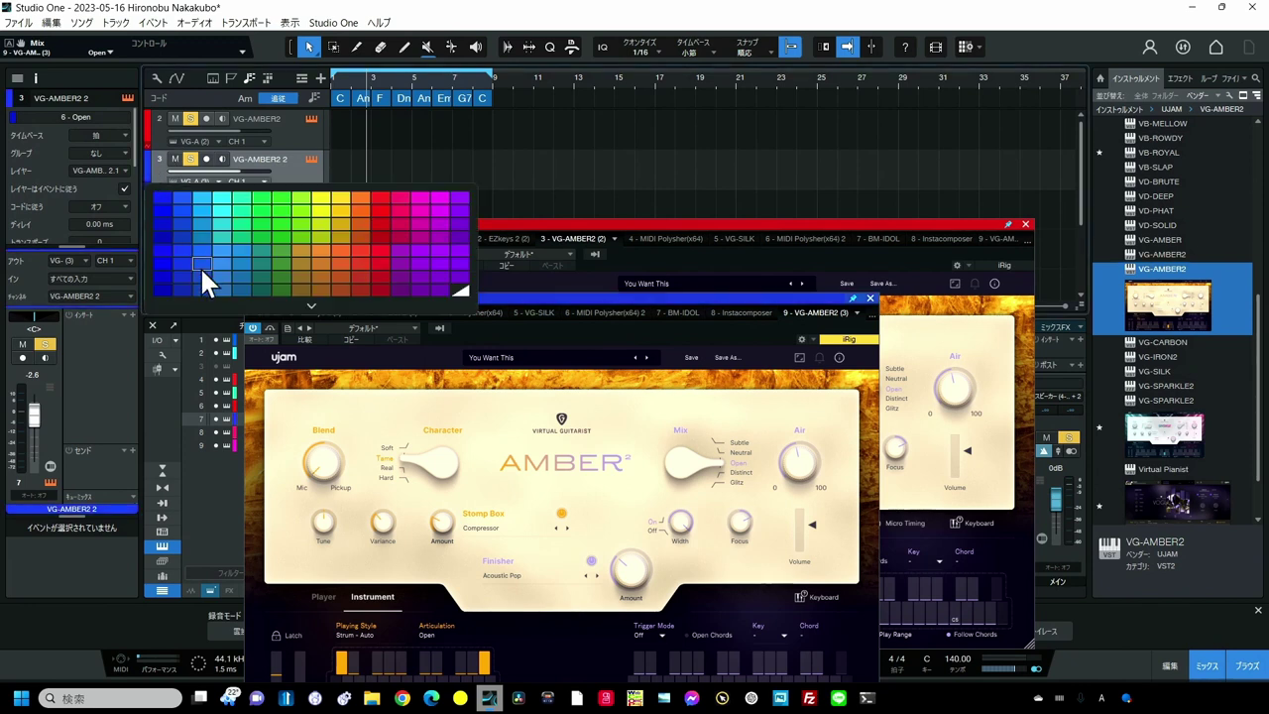
click(164, 222)
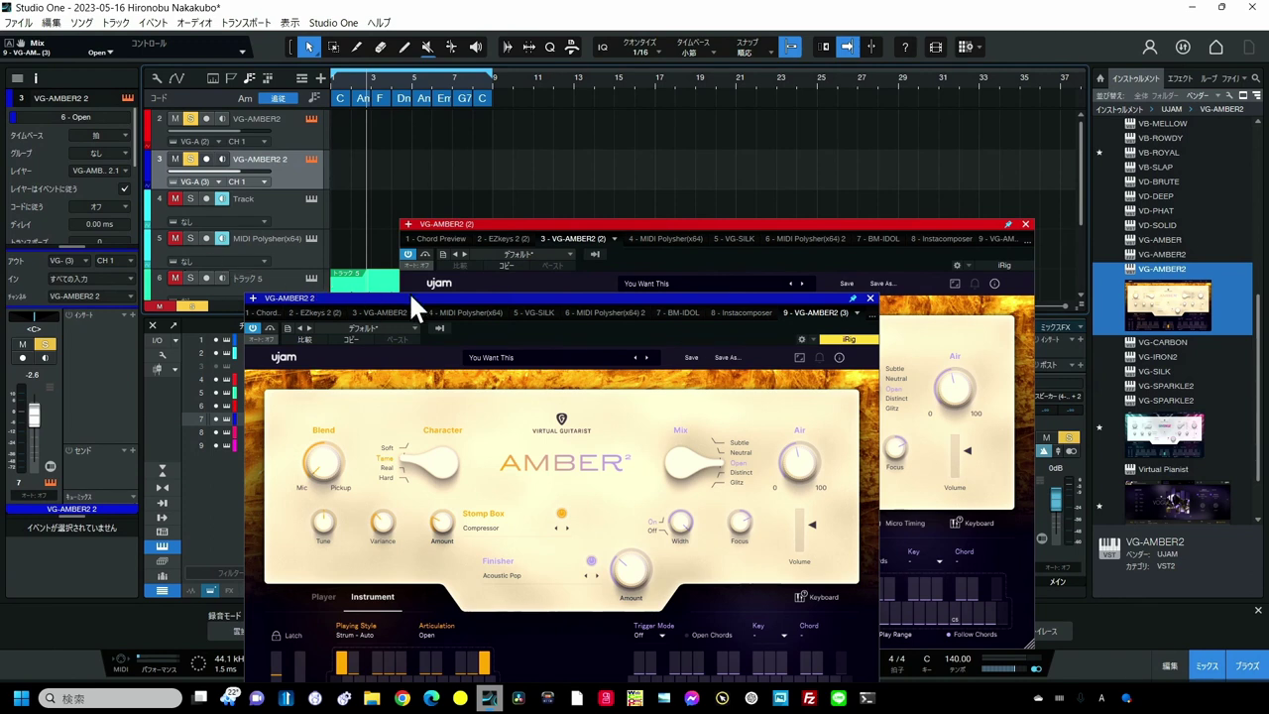
Rearrange the two VG-AMBER2 plug-in windows, bringing VG-AMBER2 (2) to the front while keeping the chord track uncovered
drag(415, 298, 486, 308)
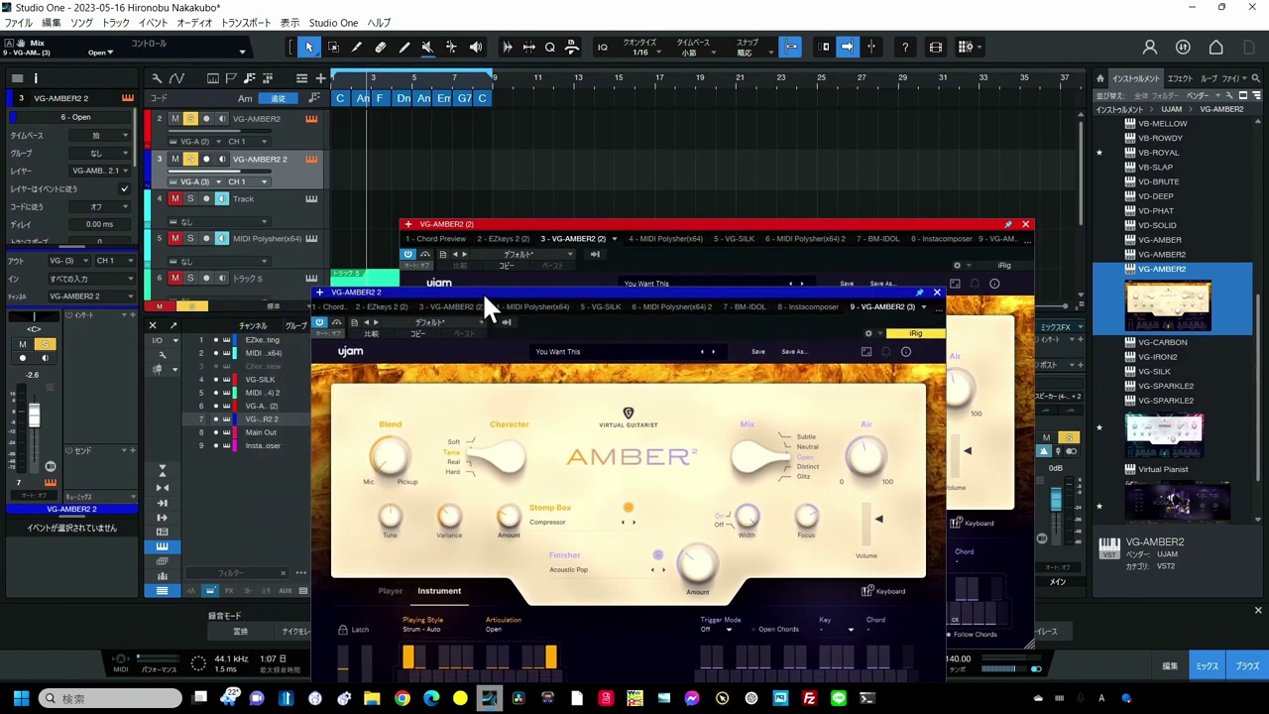
click(672, 235)
drag(677, 229, 659, 152)
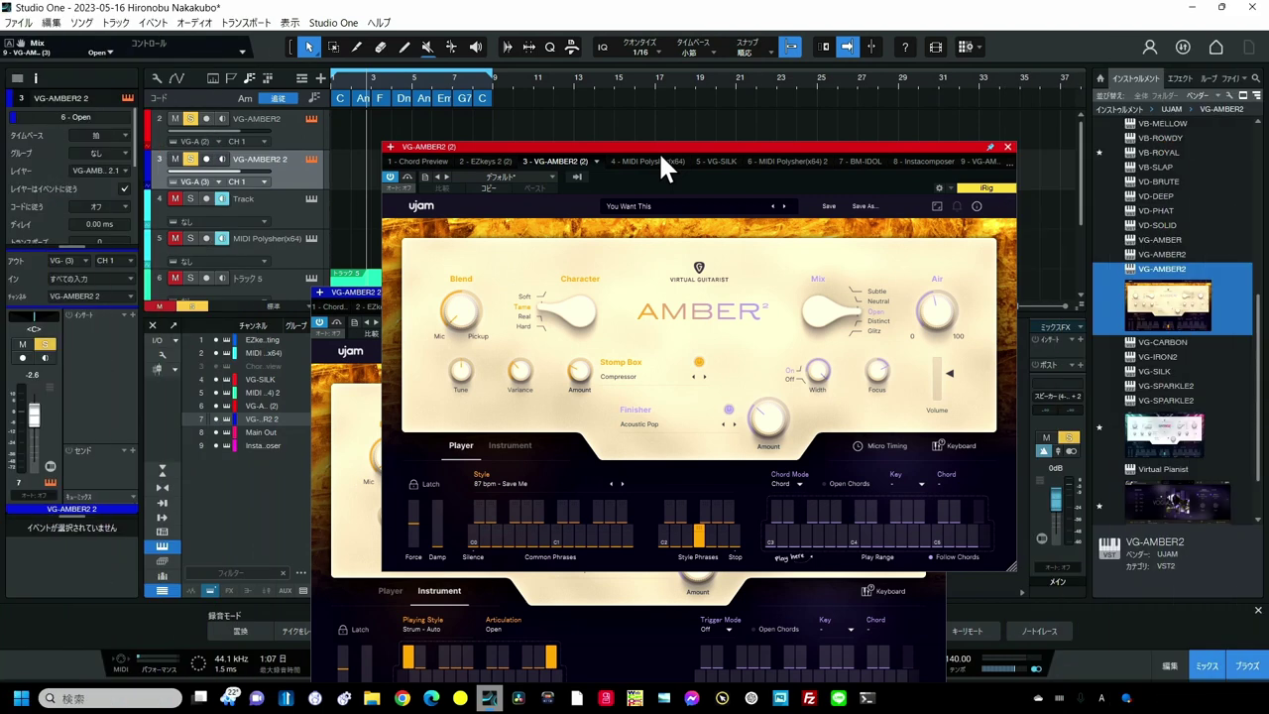
key(e)
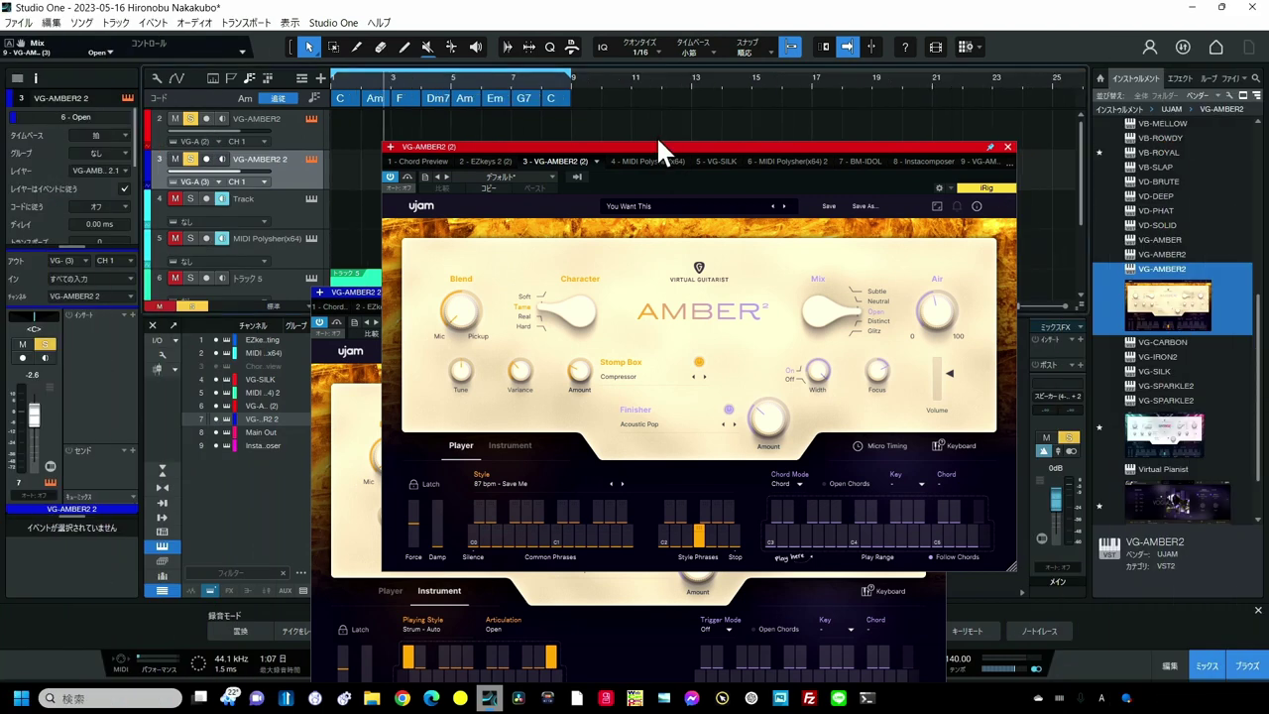
drag(666, 150, 670, 126)
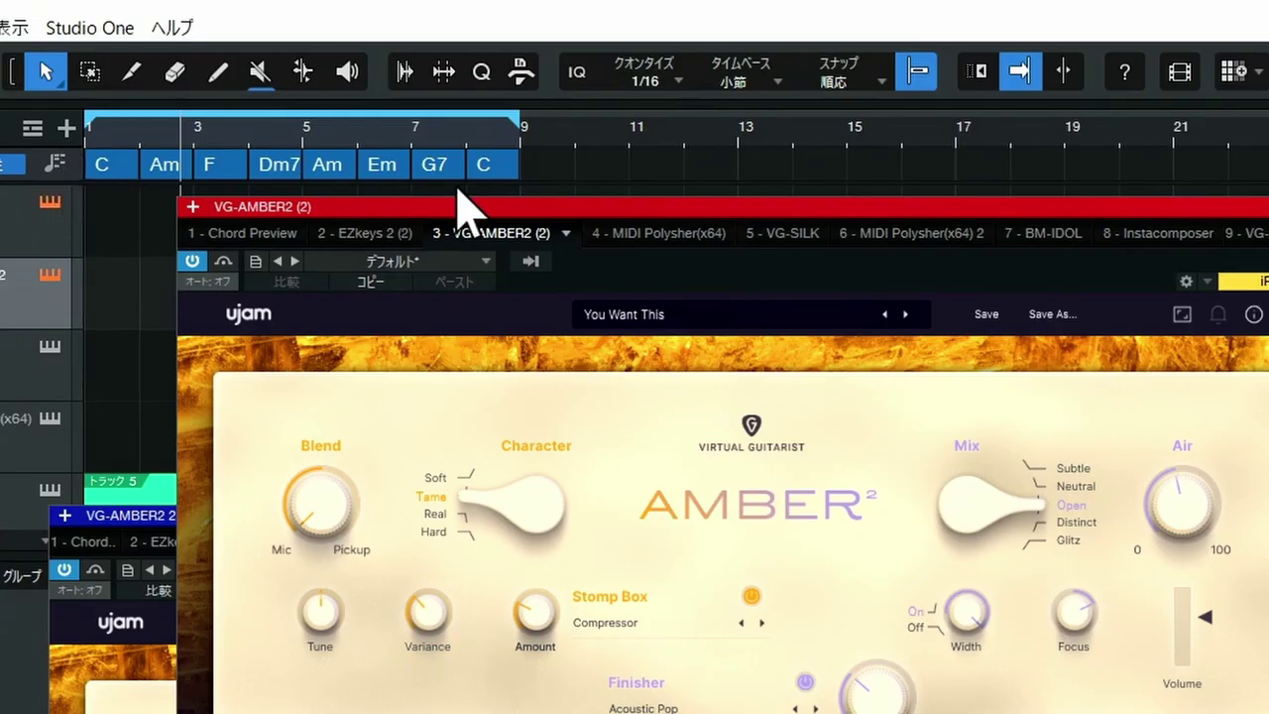
drag(457, 202, 499, 293)
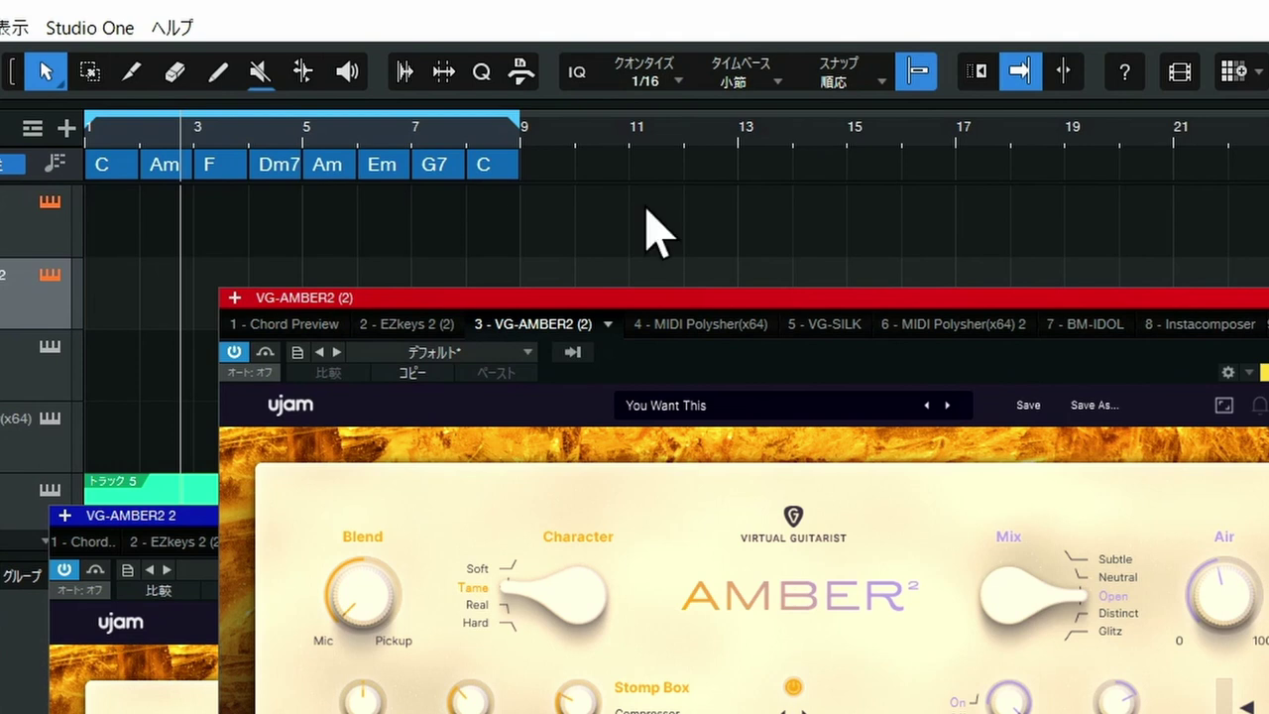
Play the song, turn off Follow Chords in VG-AMBER2 (2), and play again from the start to compare
key(space)
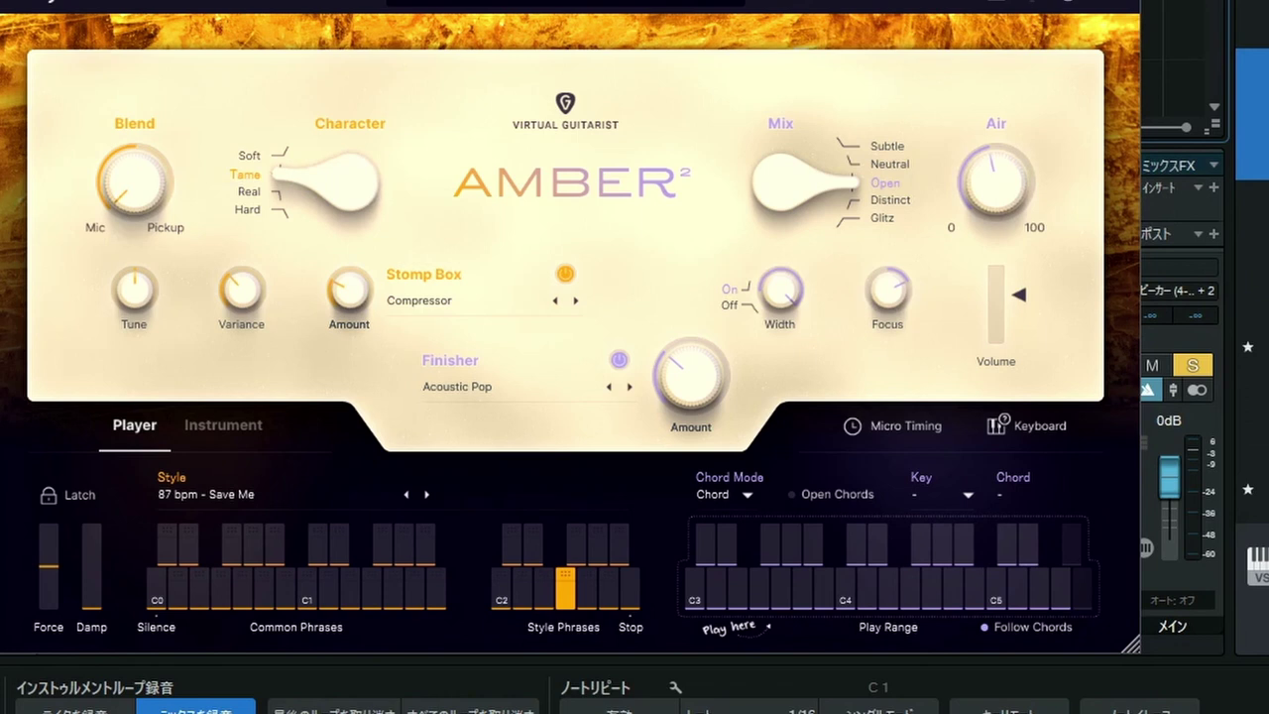
click(984, 630)
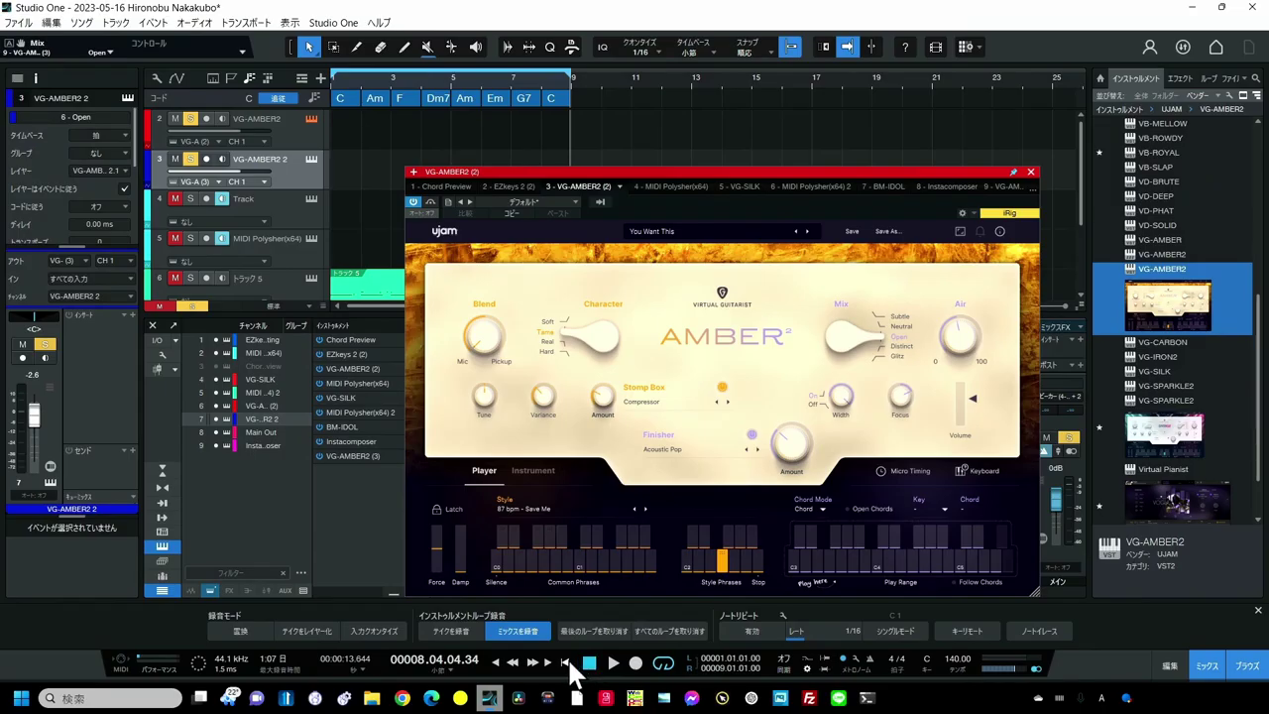
click(565, 662)
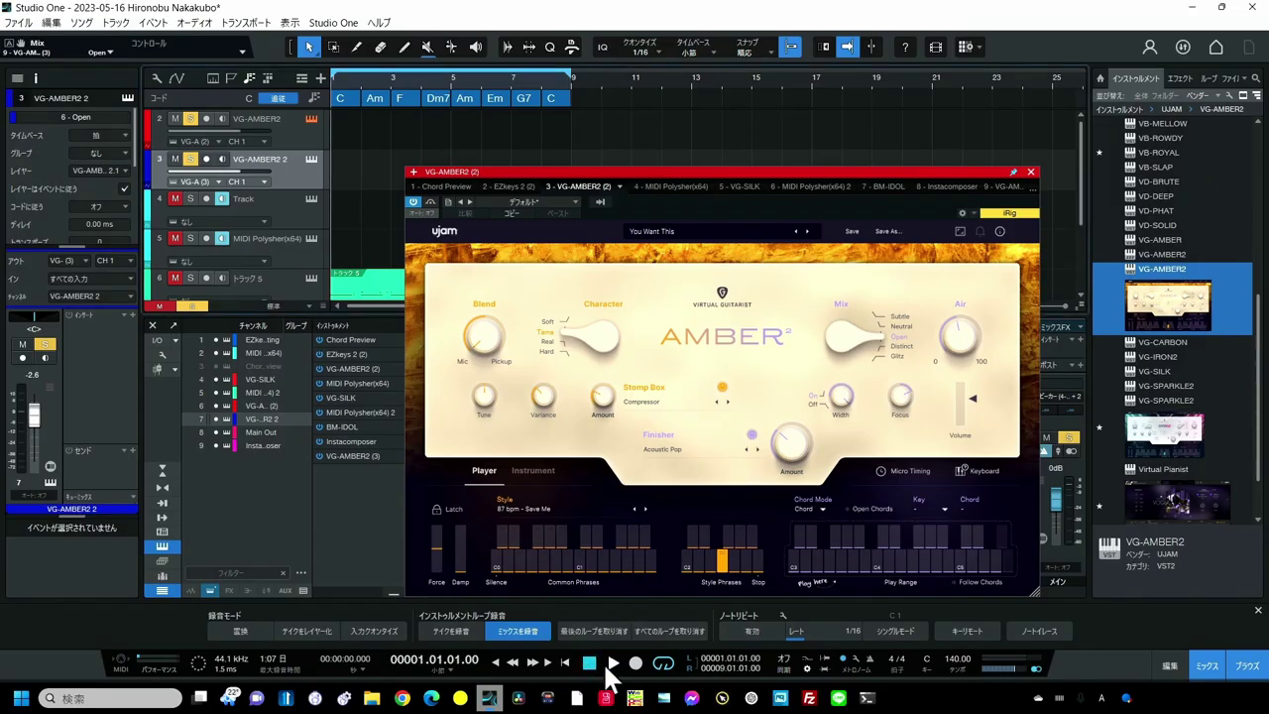
click(612, 666)
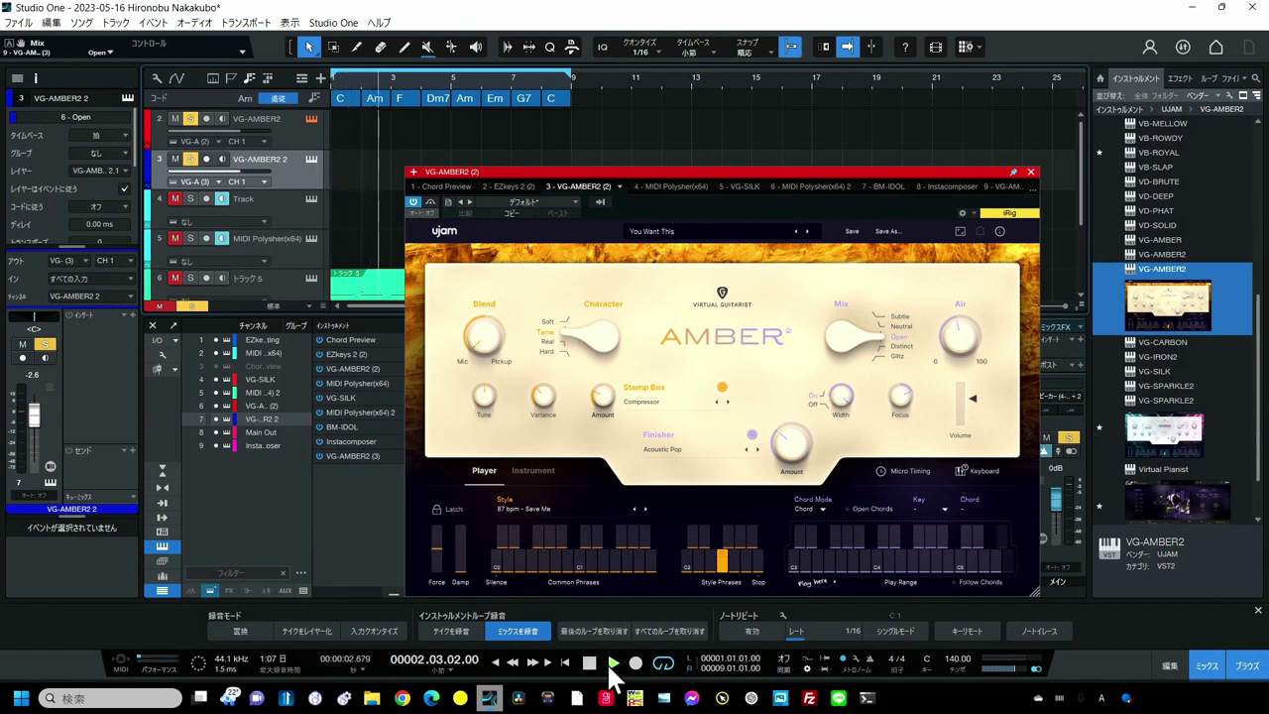
click(589, 663)
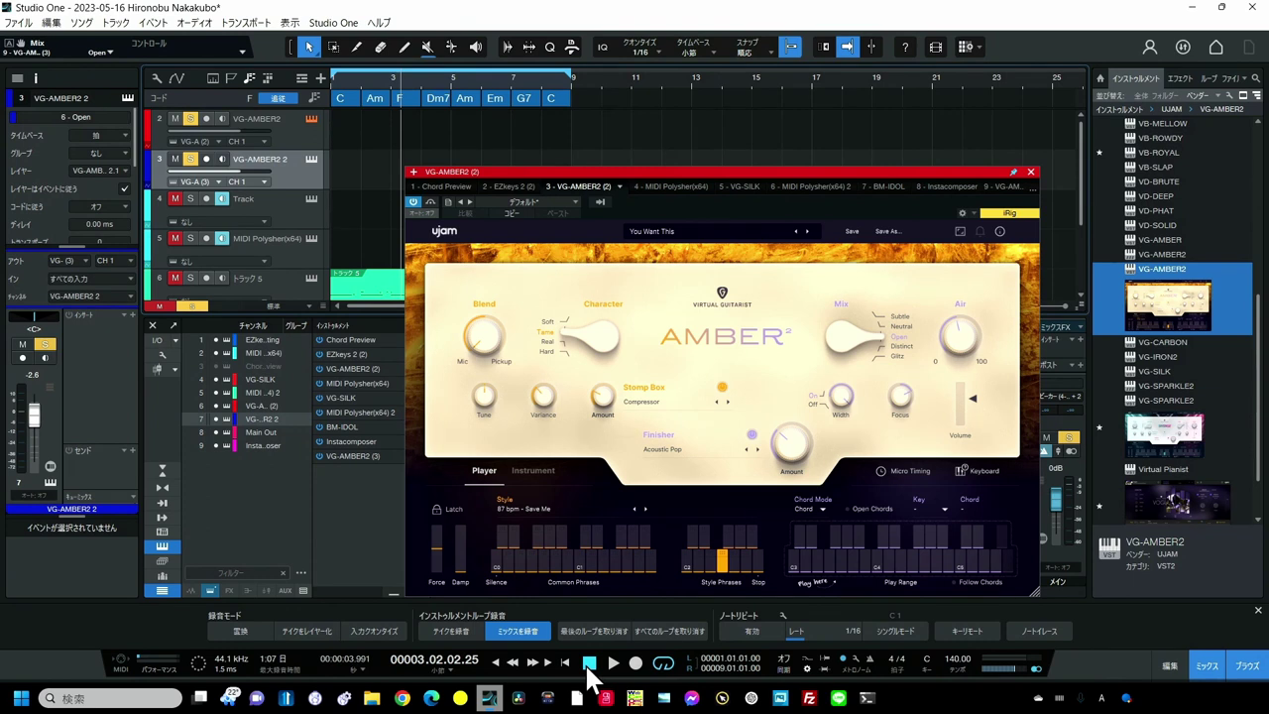
Copy the chord progression from C to C in the chord track onto the VG-AMBER2 track and show the chord track's settings
drag(600, 100, 345, 132)
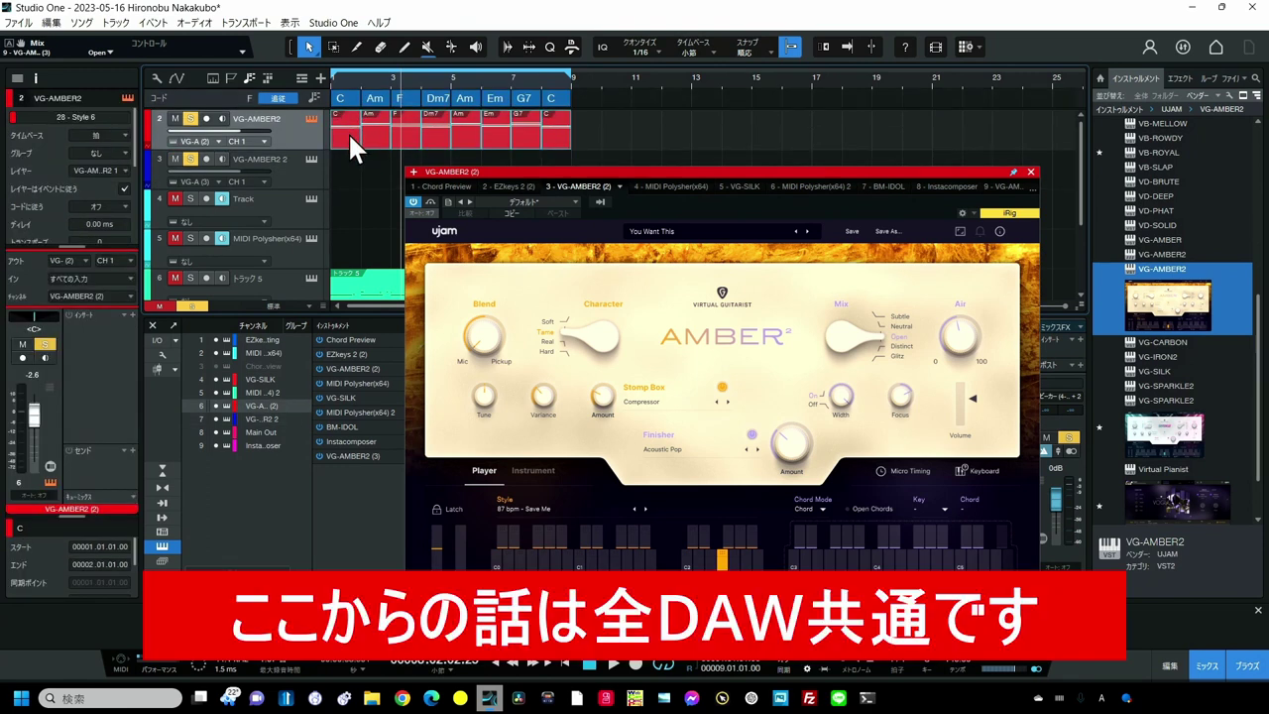
click(233, 96)
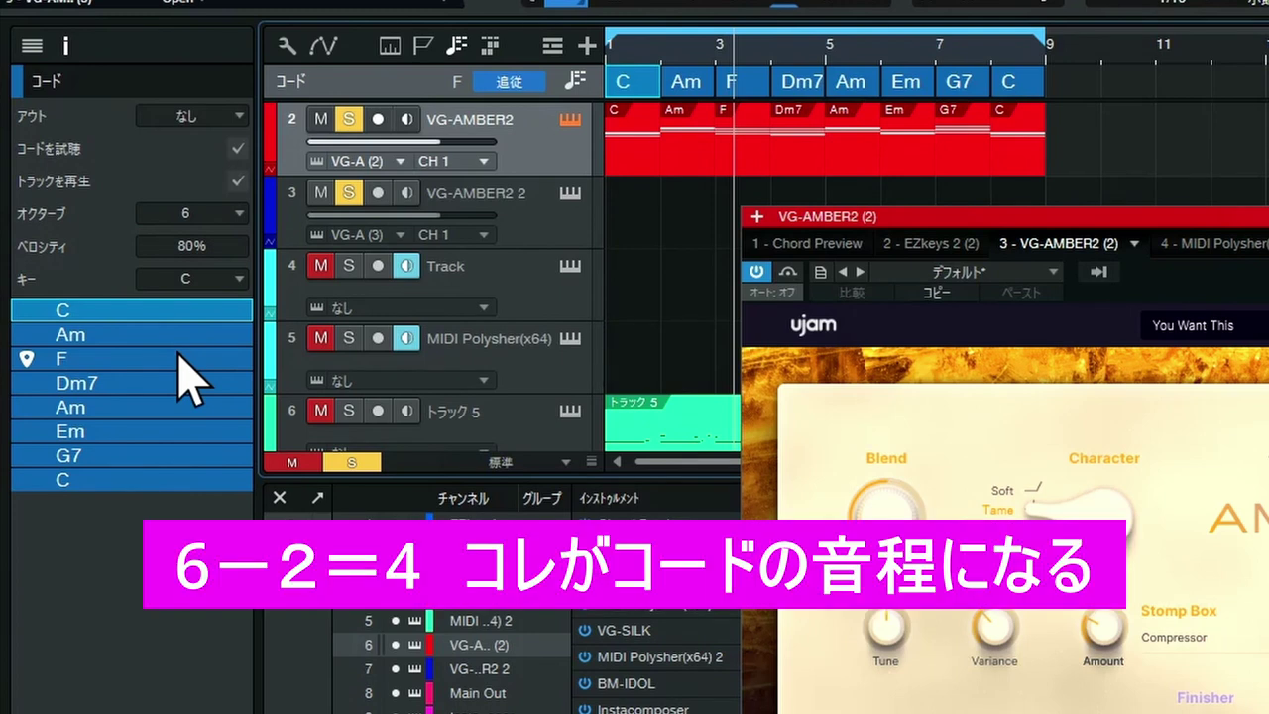
Move the plug-in window aside and open the first C event on the VG-AMBER2 track to examine its notes
drag(929, 214, 1268, 72)
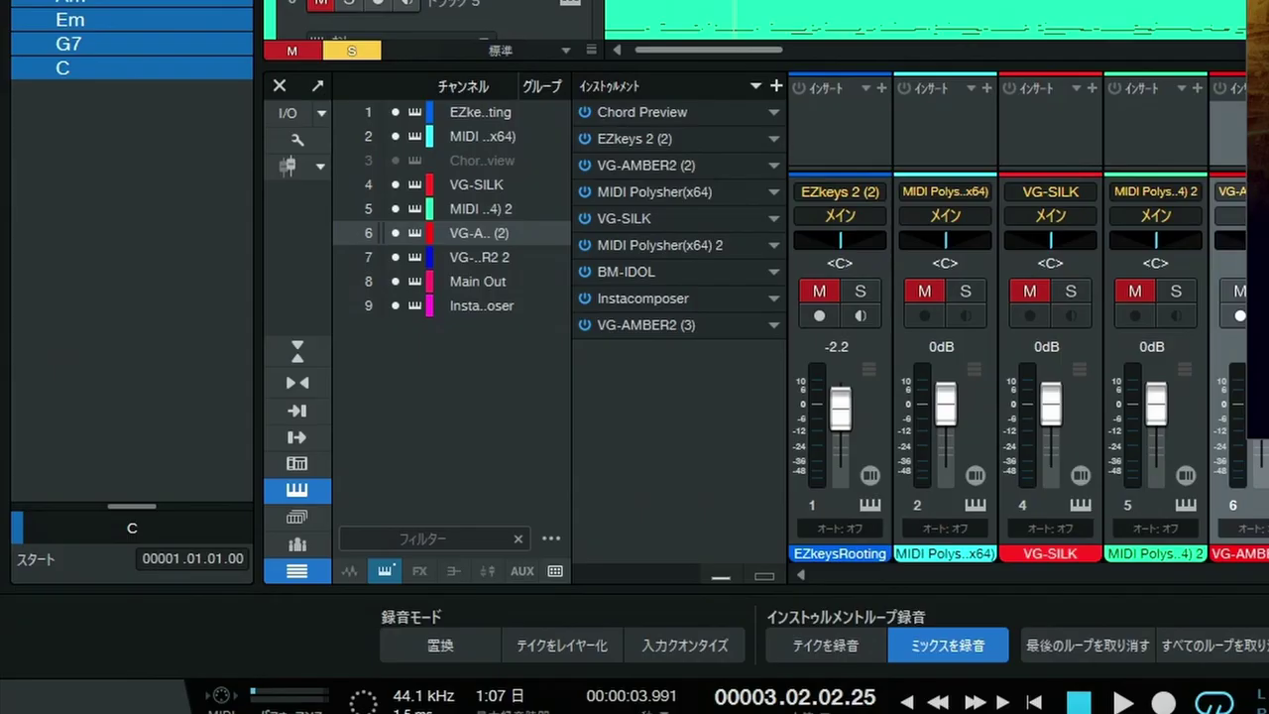
double_click(633, 2)
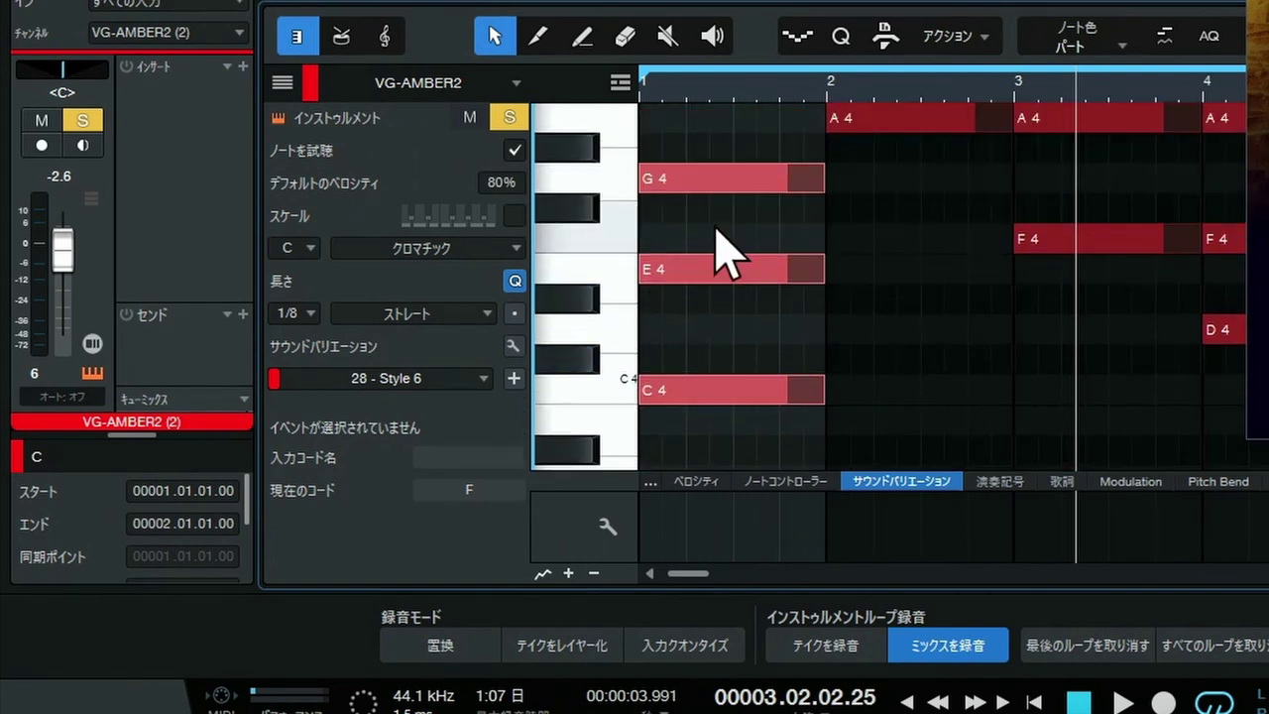
scroll(731, 214, down, 2)
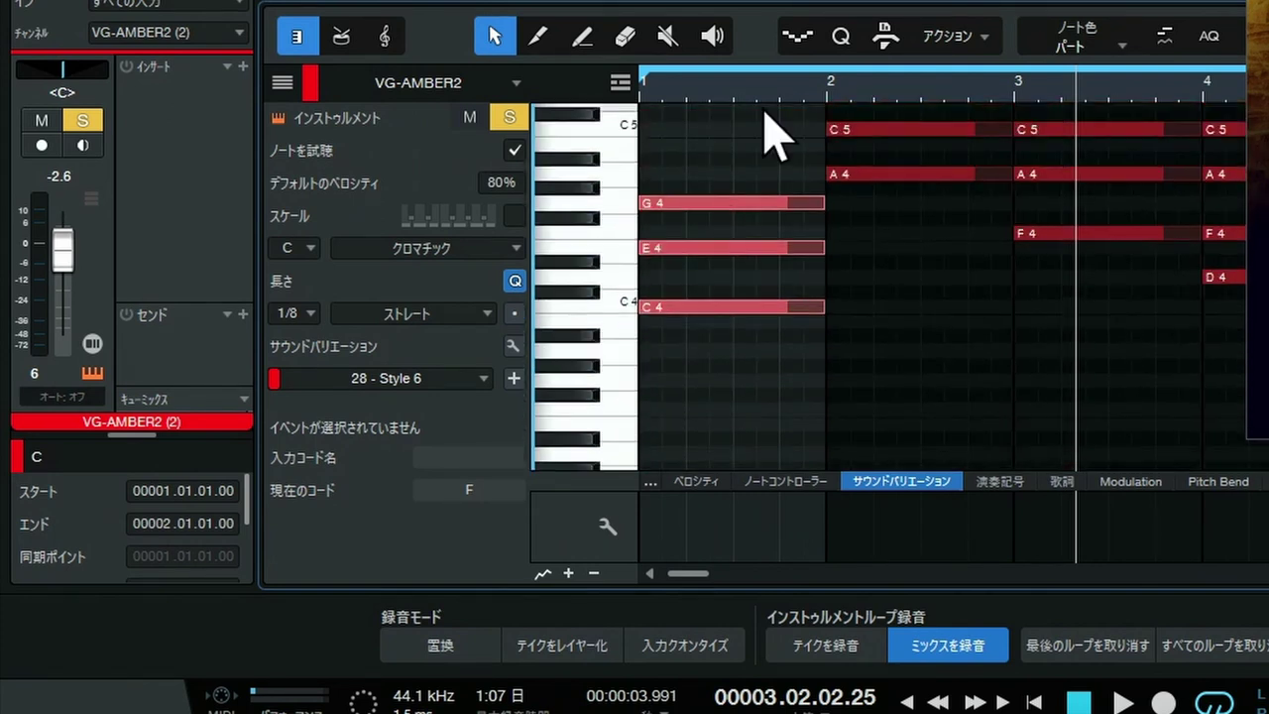
scroll(773, 134, up, 2)
scroll(773, 133, up, 2)
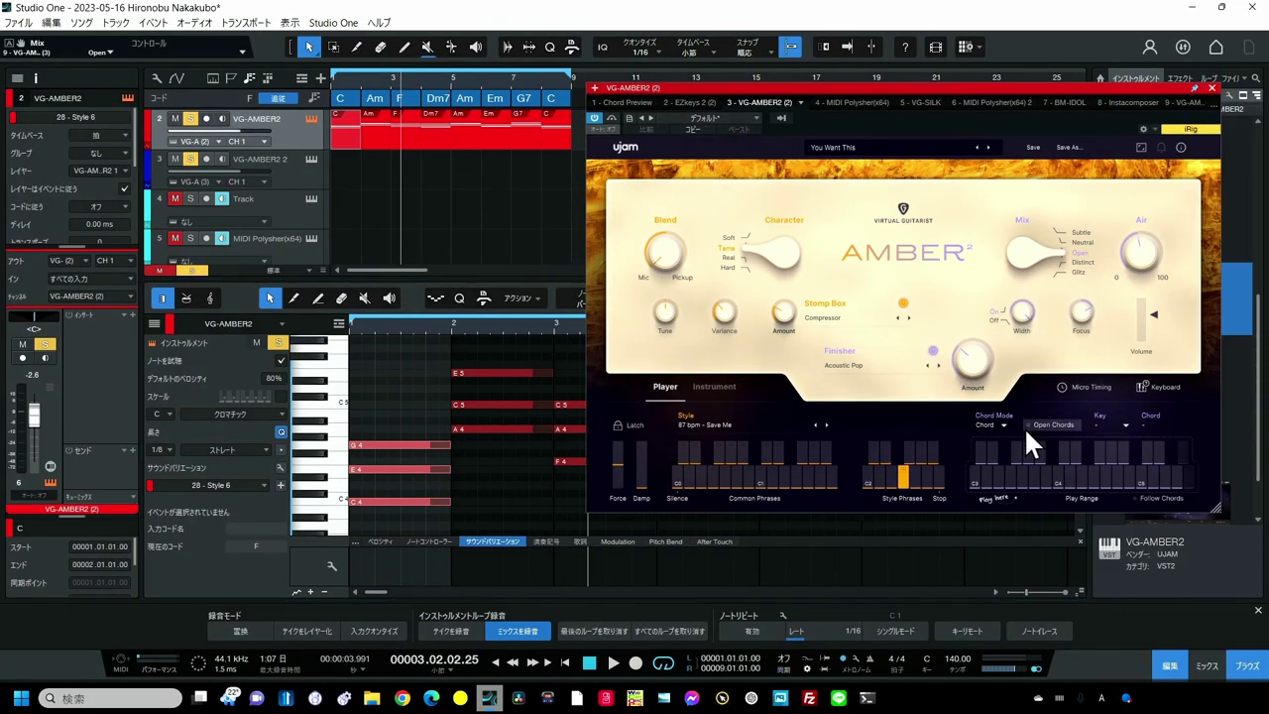
Show the Player Mode keyboard help in VG-AMBER2 (2) and set the style to 115 bpm - Sunny Mountains
click(1161, 388)
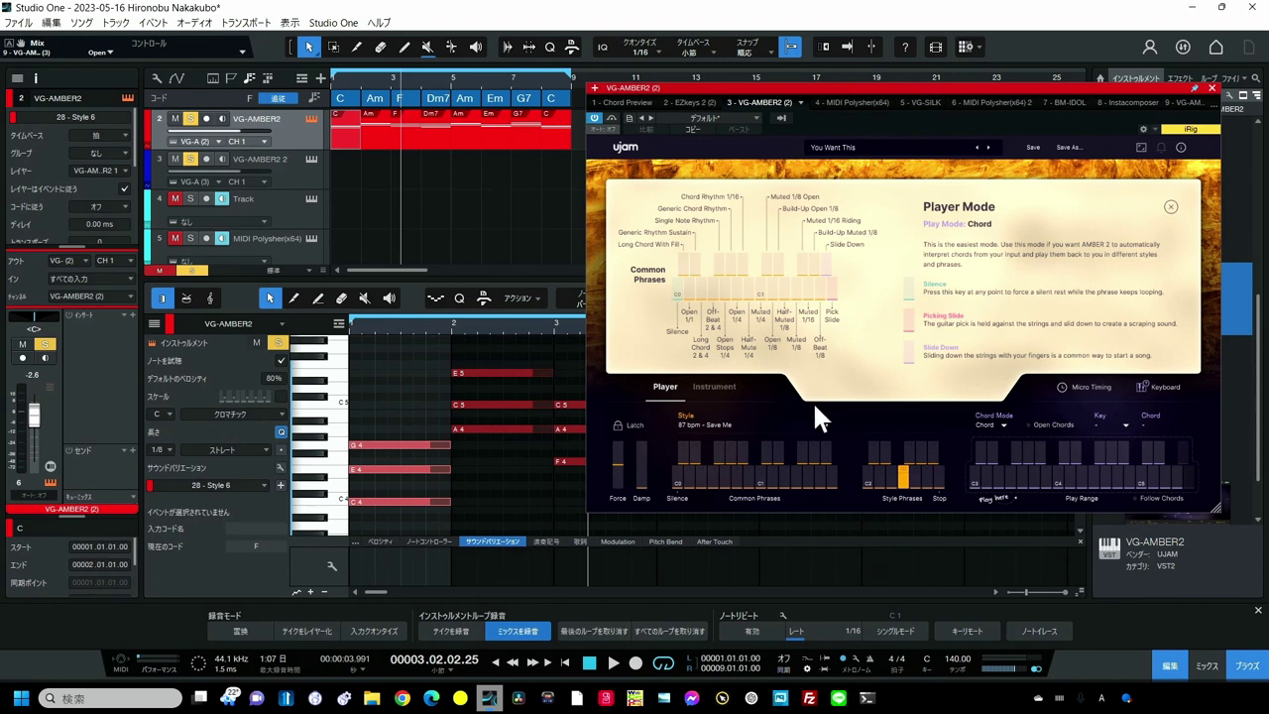
click(784, 422)
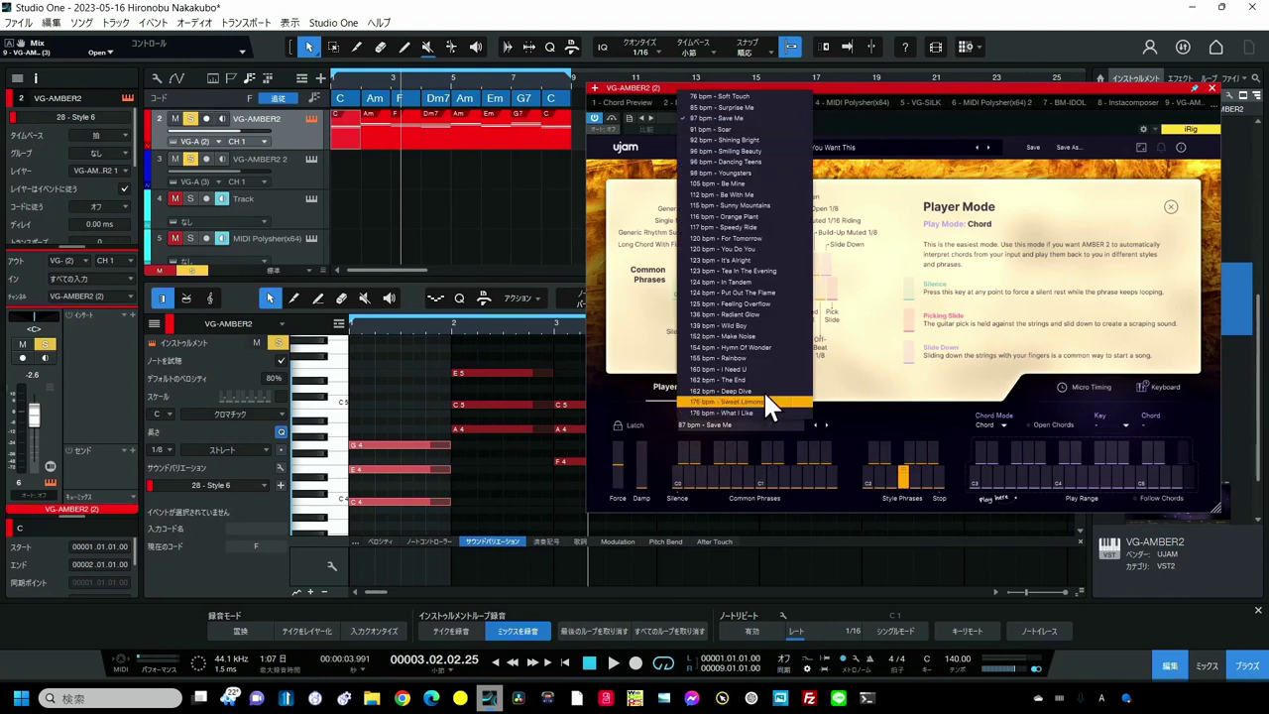
click(747, 204)
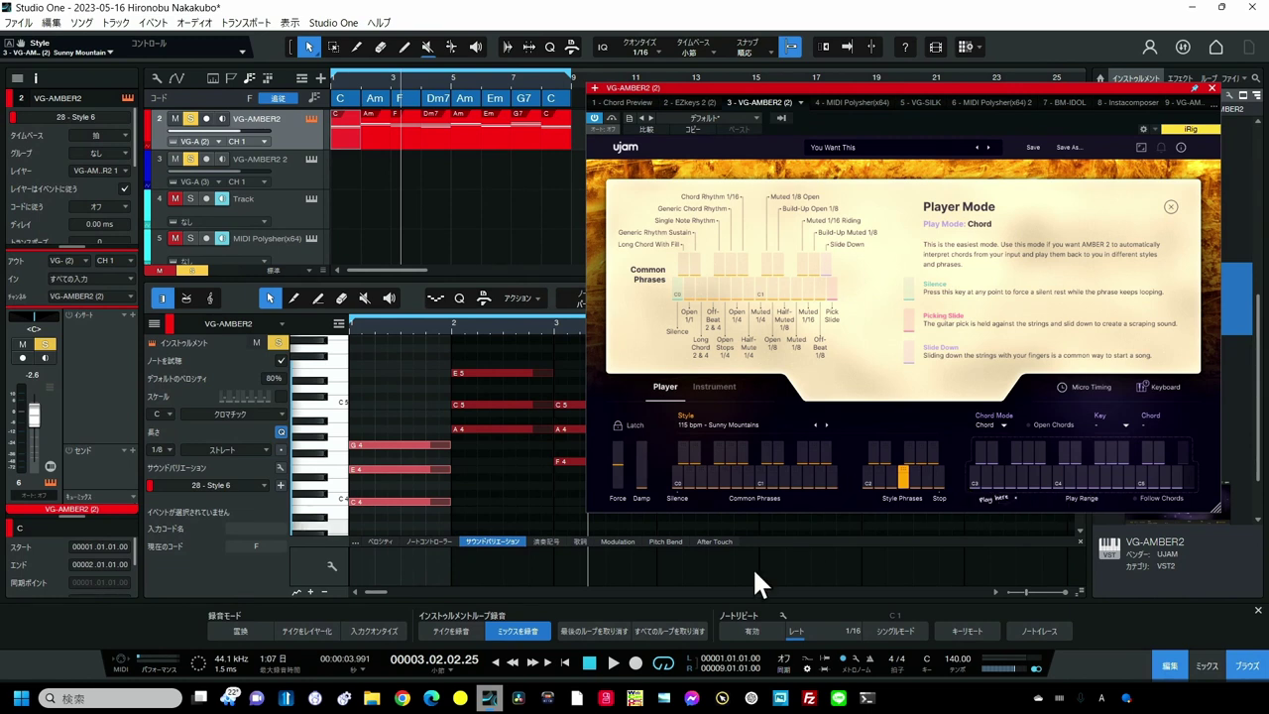
Play the chord part from the start to audition the Sunny Mountains style, and stop playback
click(566, 661)
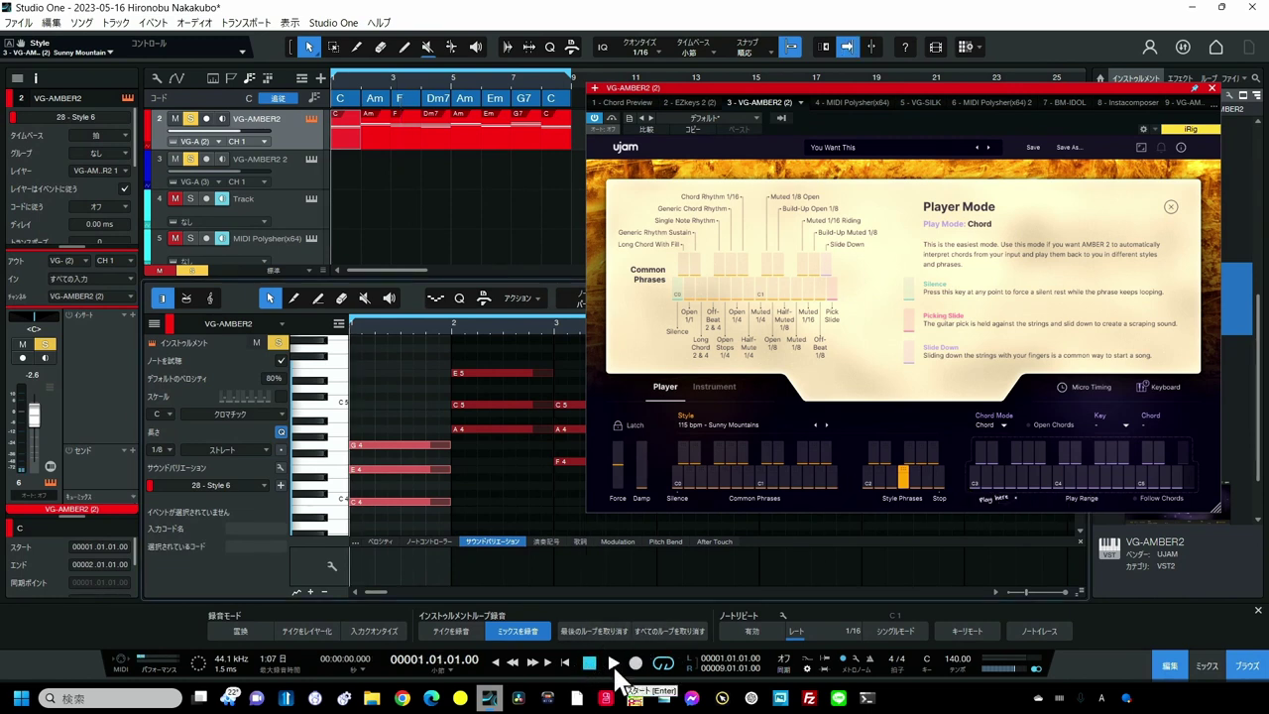
click(613, 663)
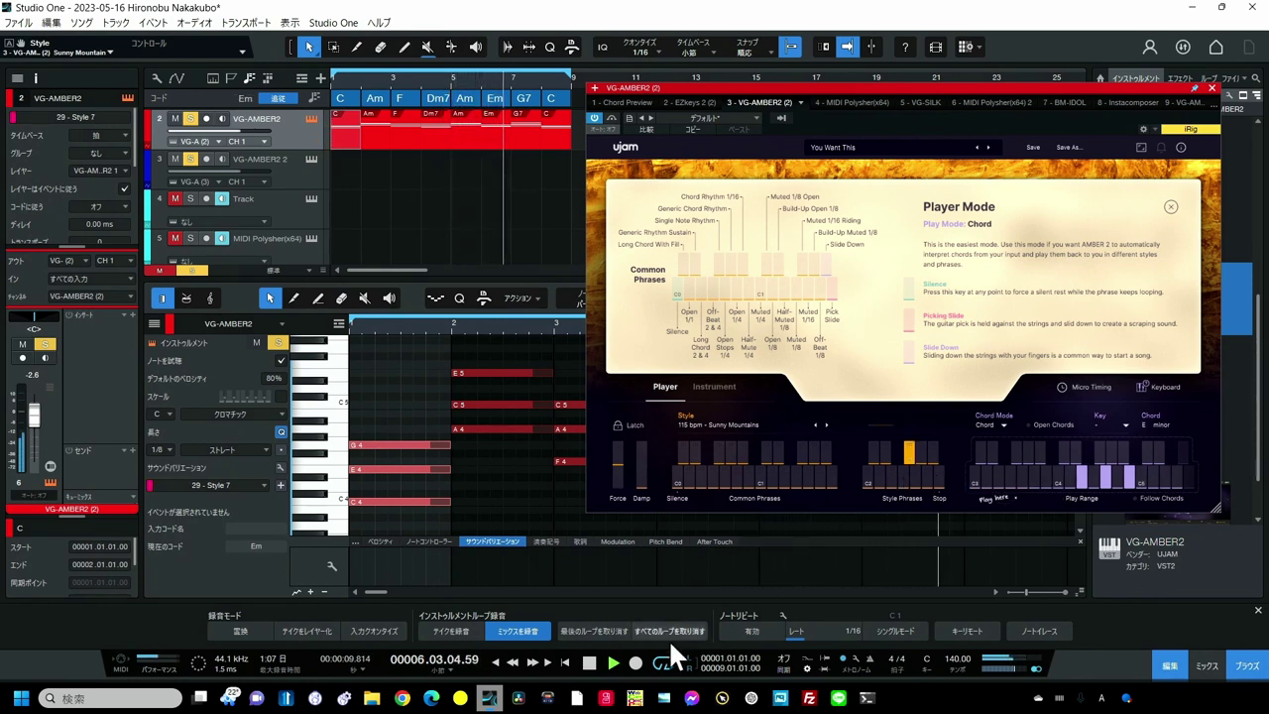
click(592, 663)
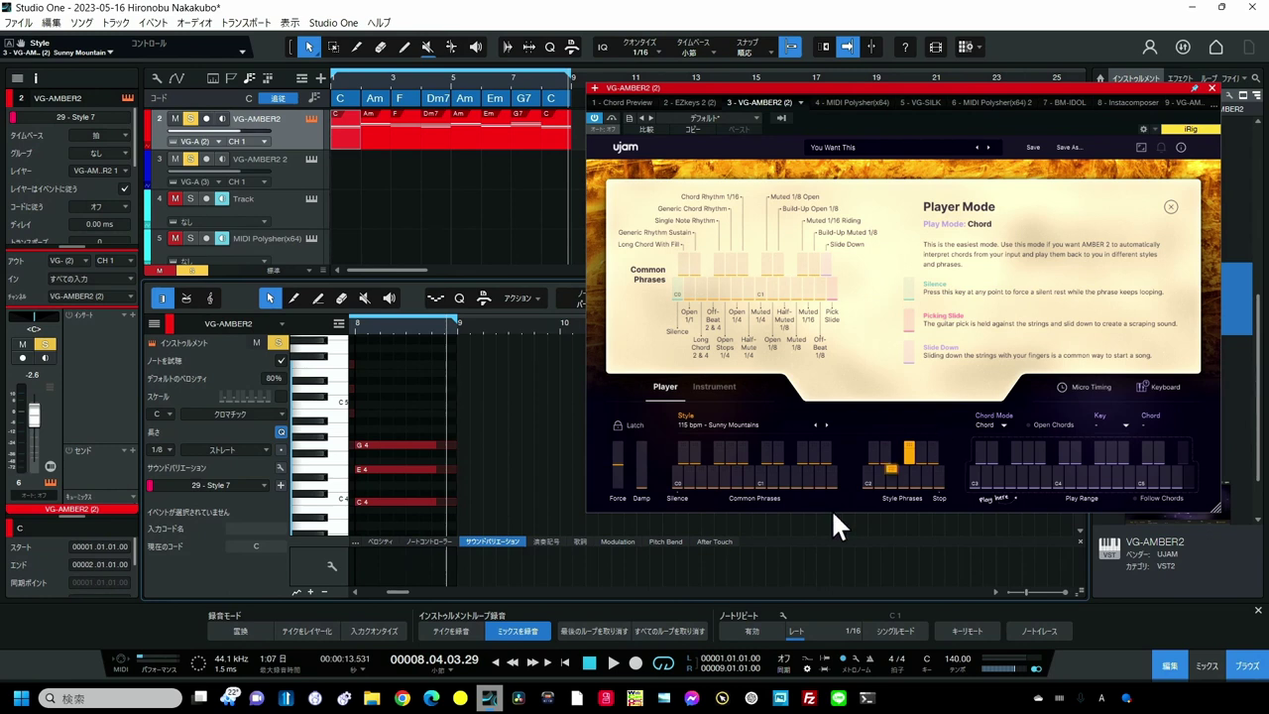
Play the chord part from the start with the 120 bpm - For Tomorrow style, and stop playback
click(565, 661)
click(610, 661)
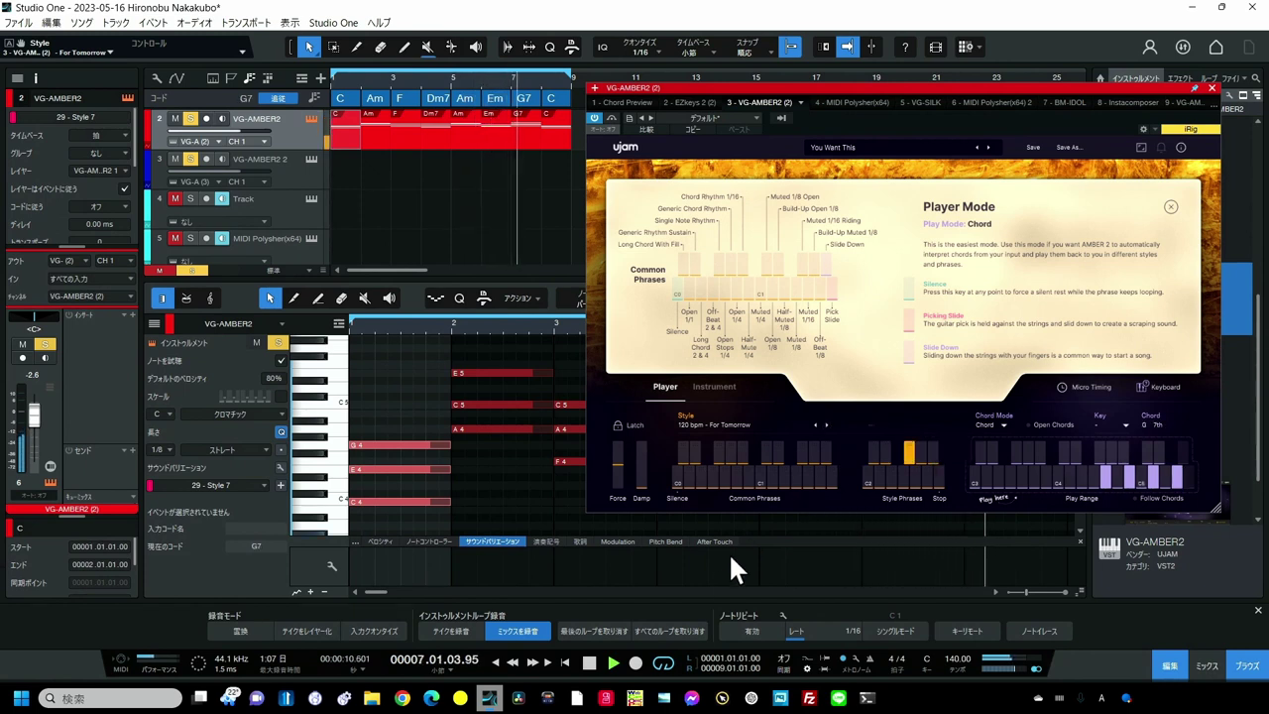
click(589, 662)
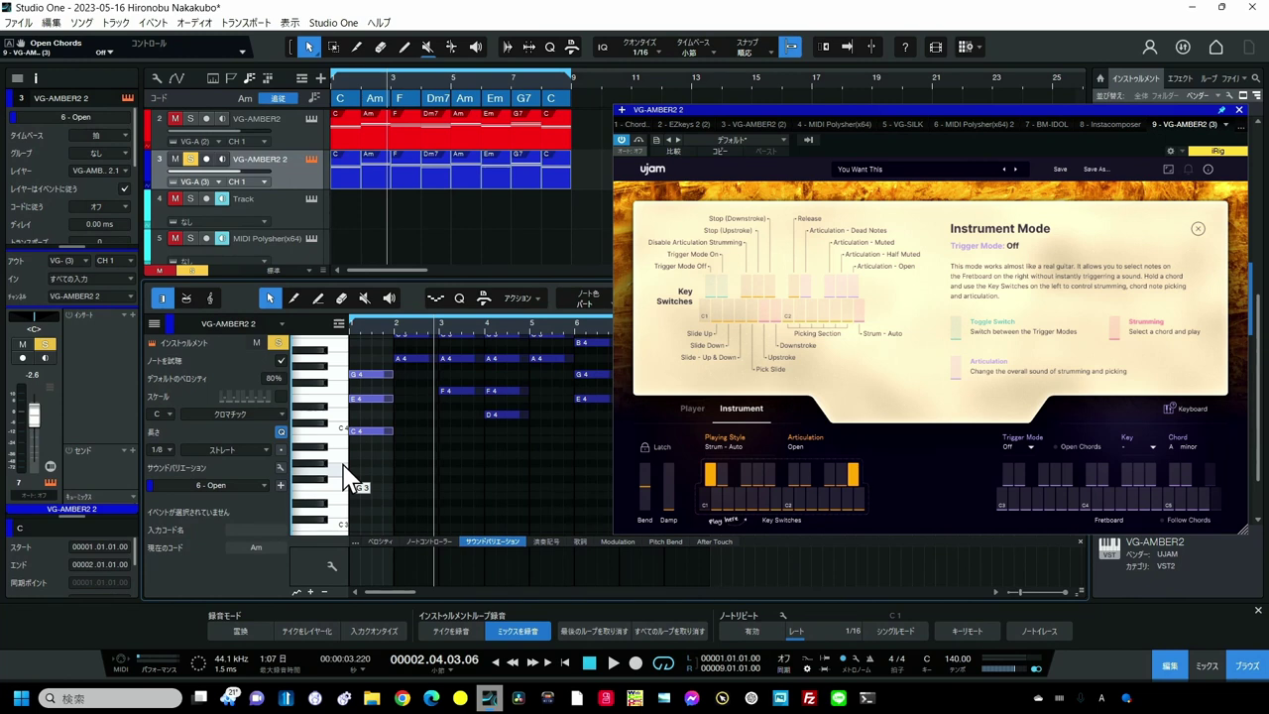
In the piano roll's C2 octave, draw eighth notes C2, D2, G2 and A2 across the first two beats of the C bar
scroll(518, 406, up, 3)
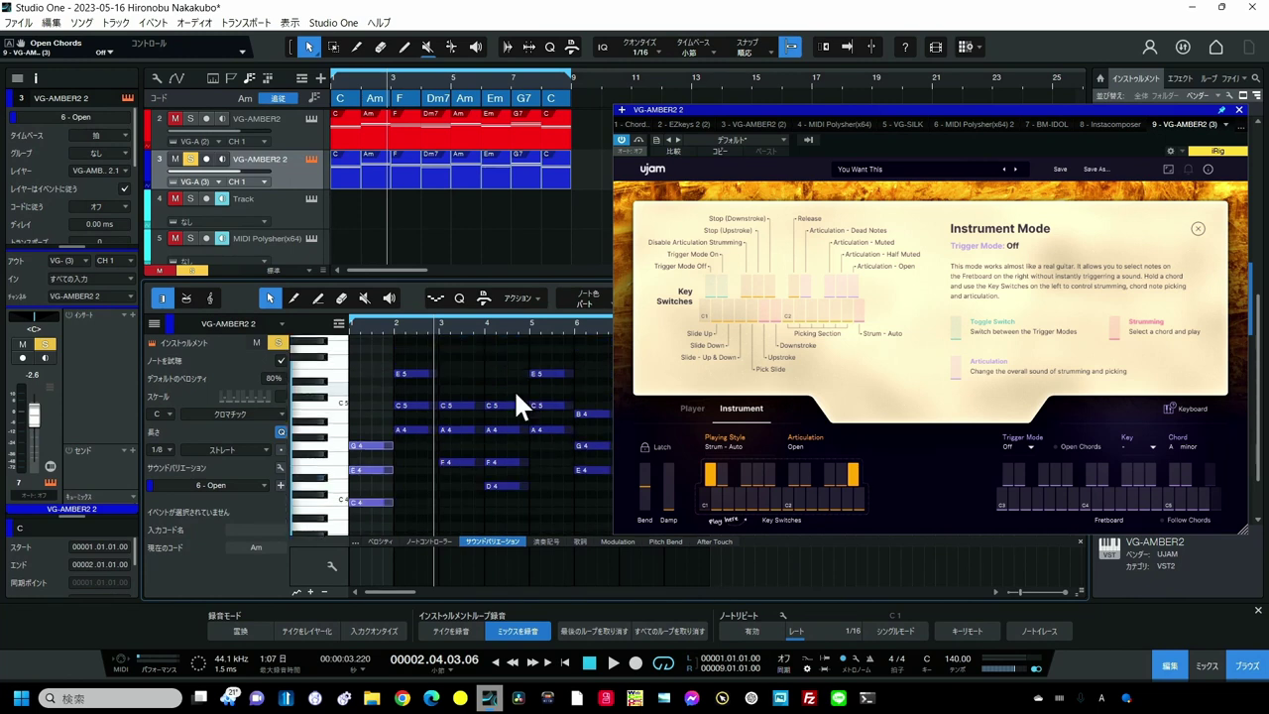
scroll(516, 397, down, 6)
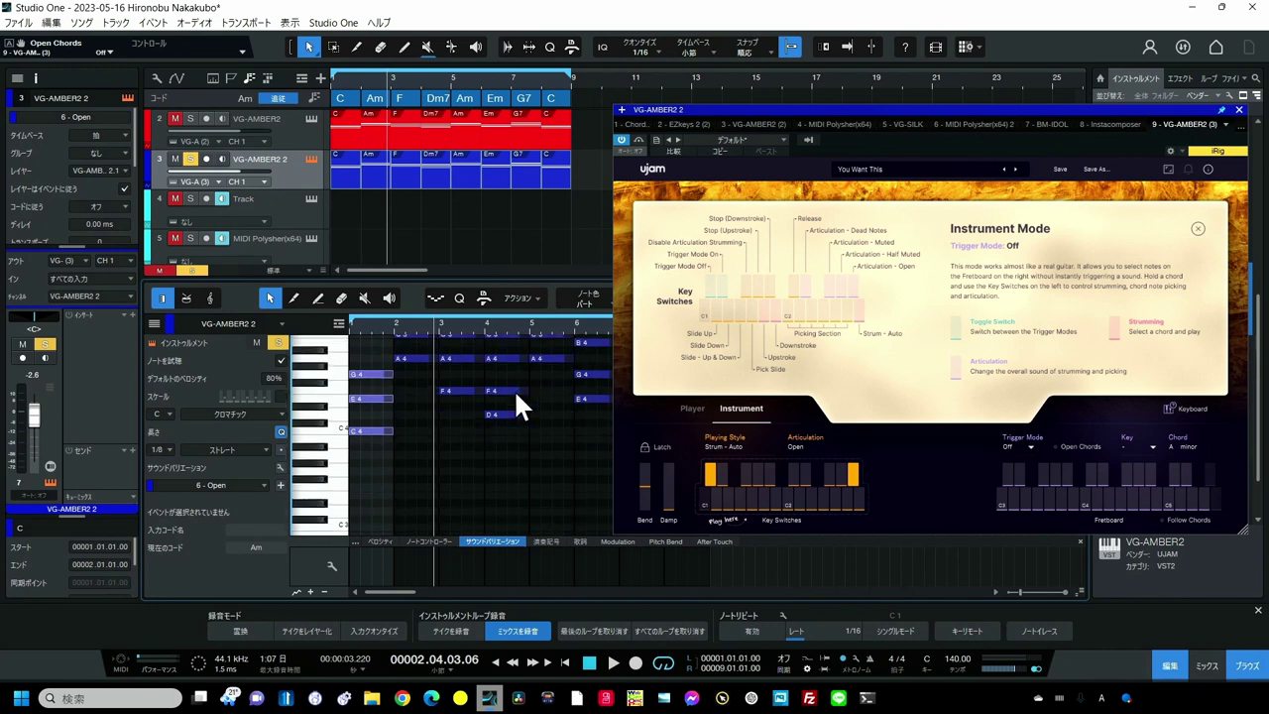
scroll(515, 388, down, 2)
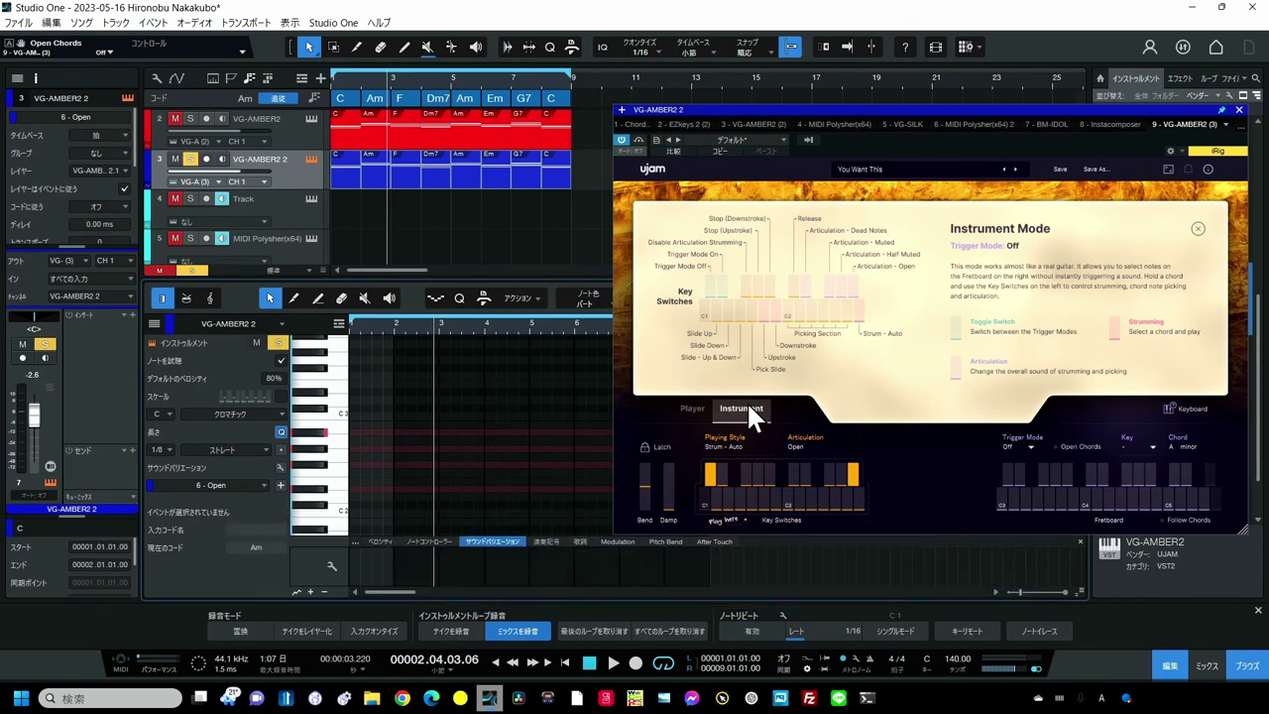
drag(366, 325, 515, 363)
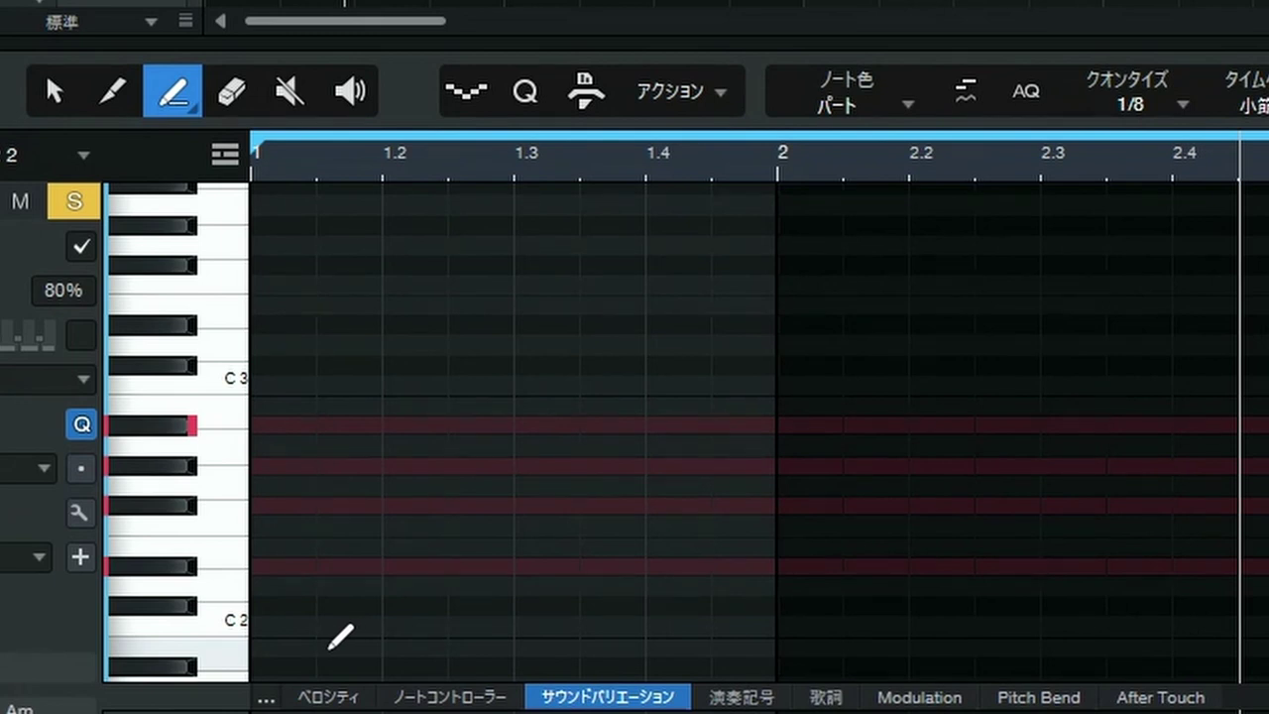
click(262, 631)
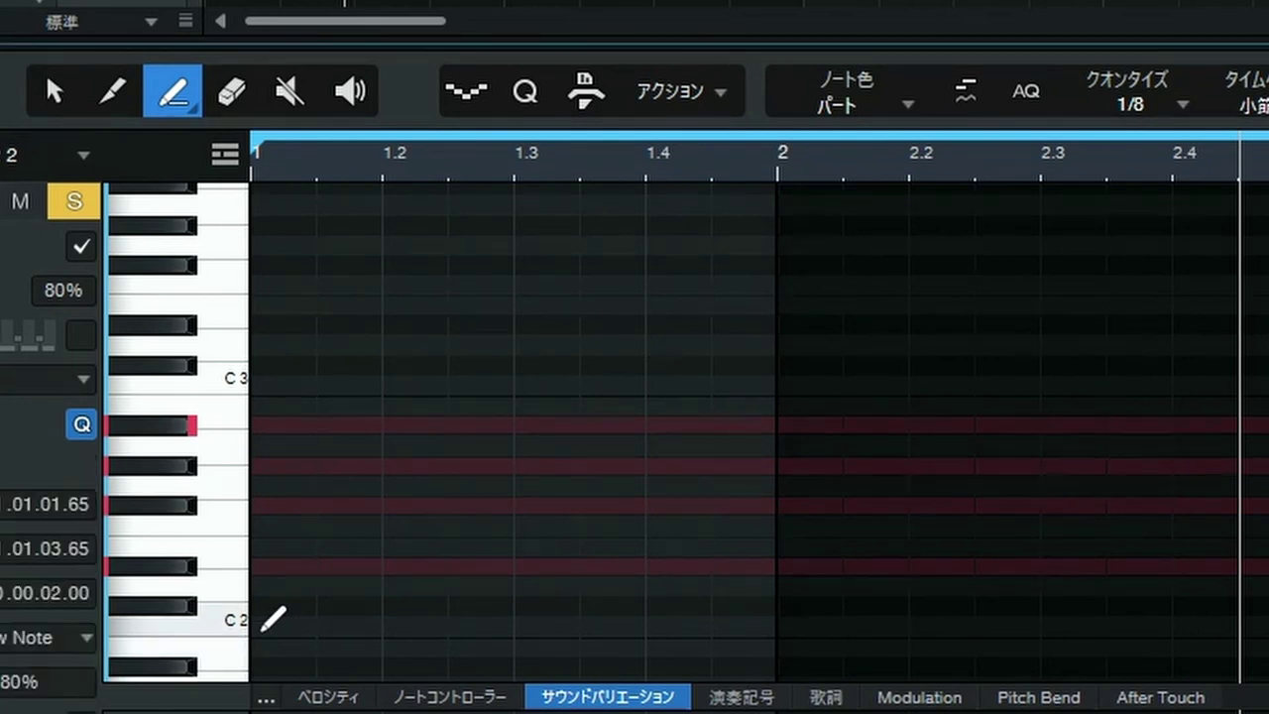
click(262, 630)
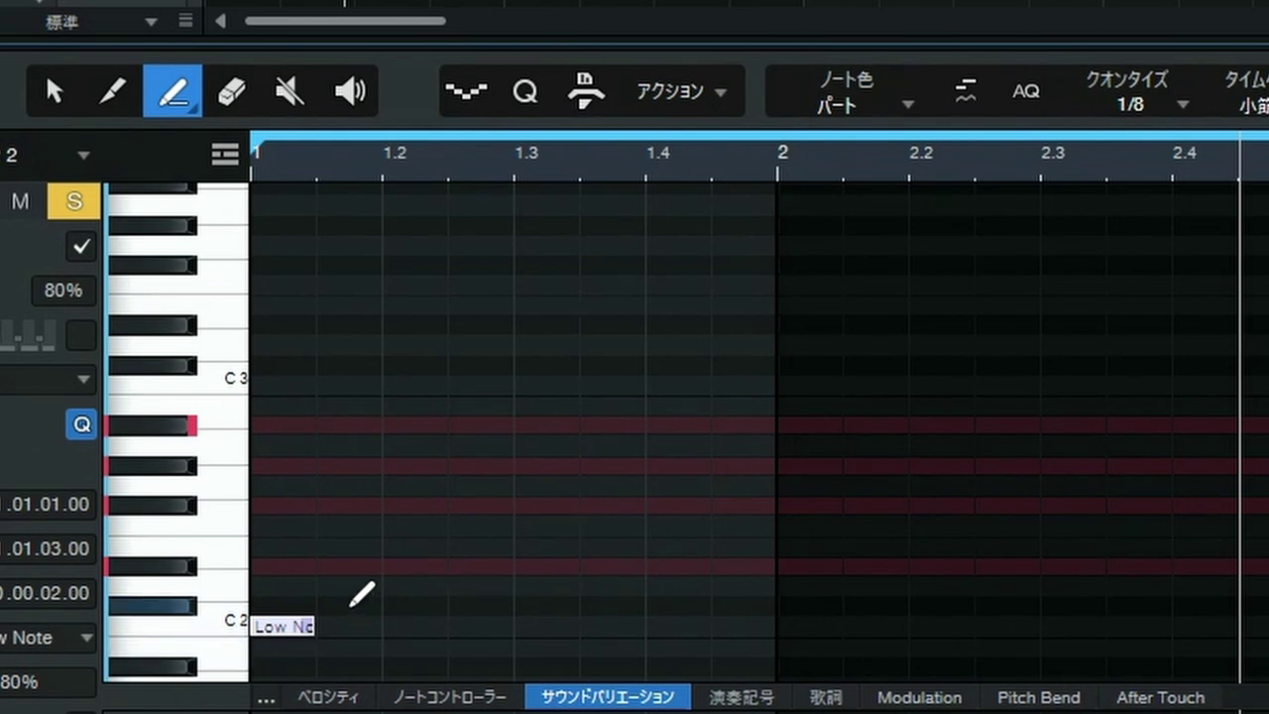
click(328, 586)
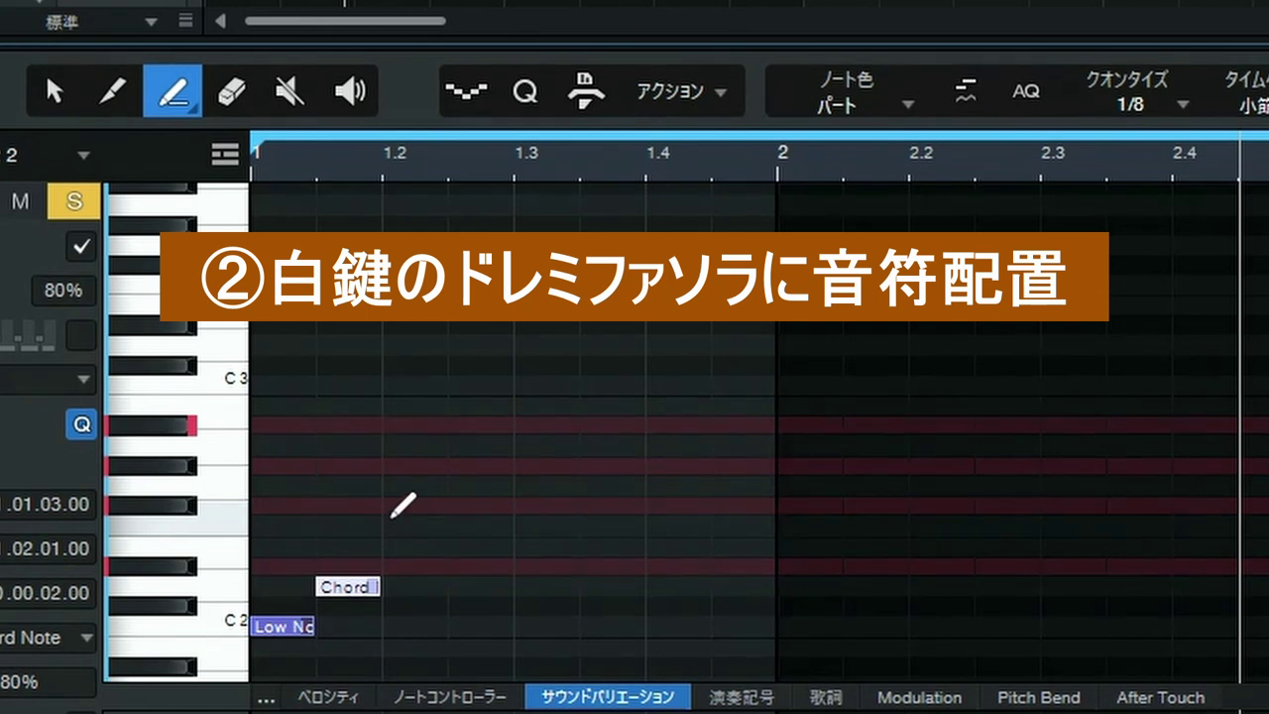
click(392, 523)
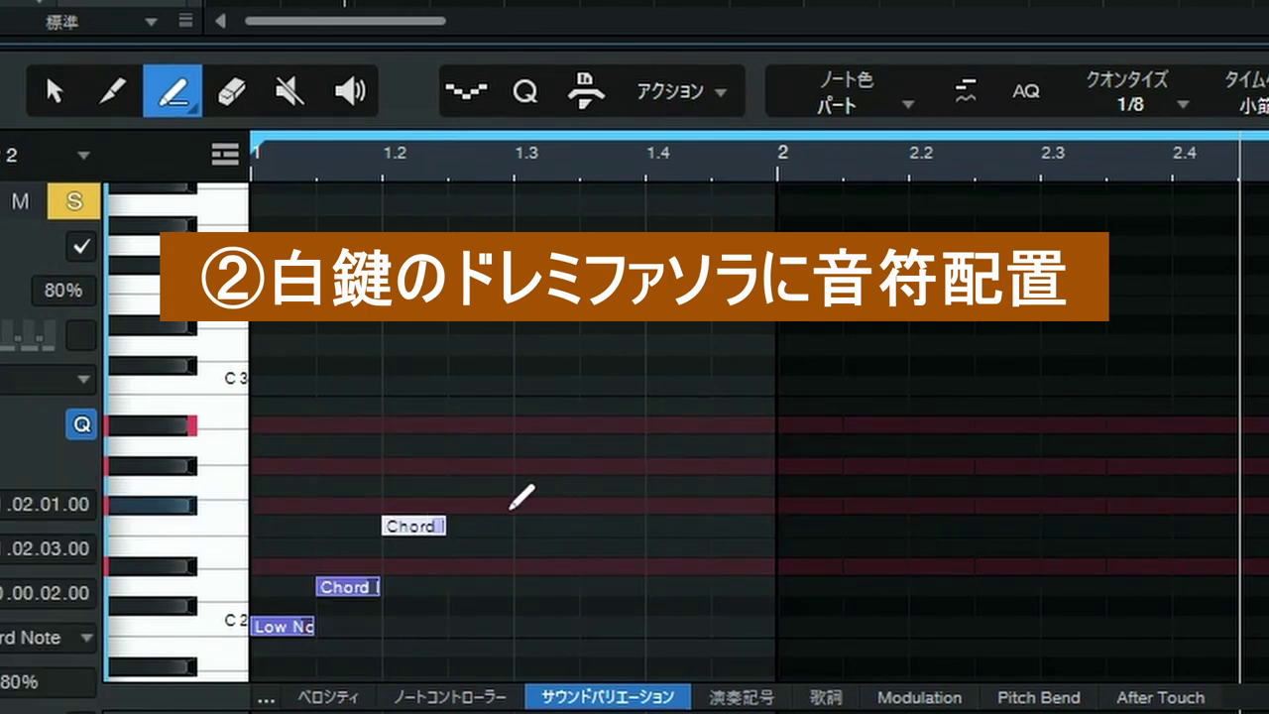
click(415, 526)
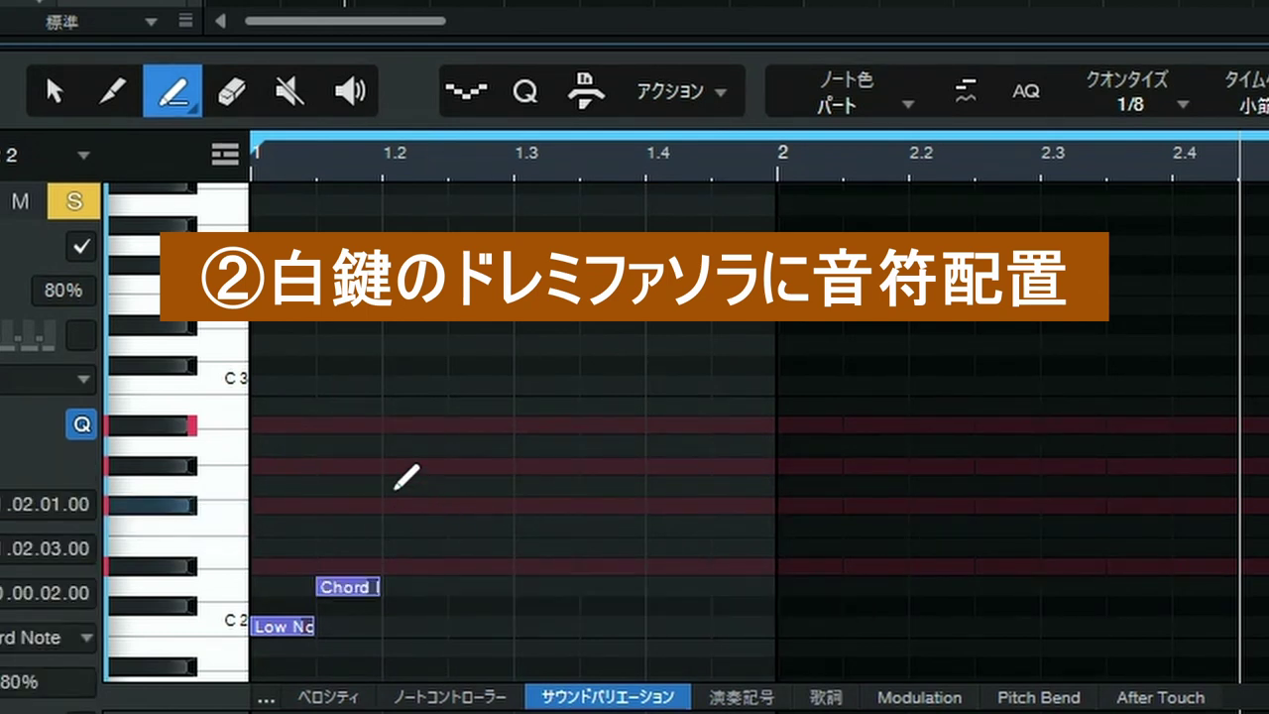
click(391, 486)
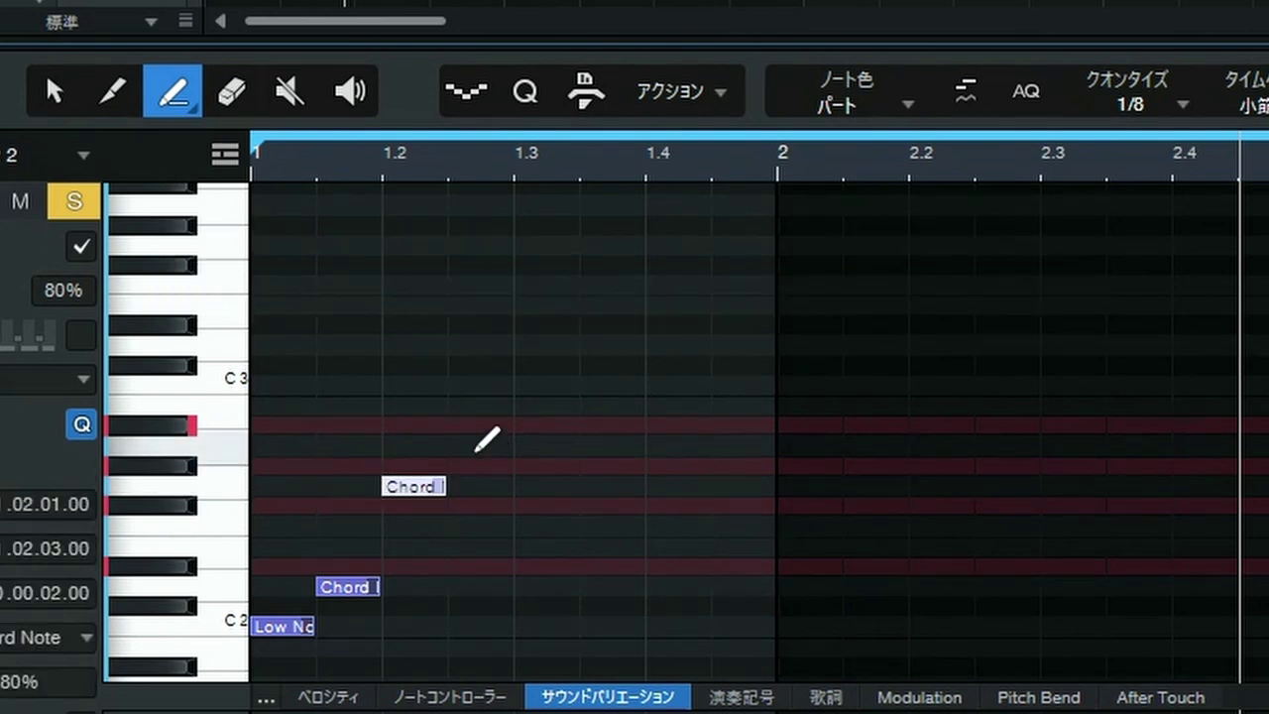
click(476, 449)
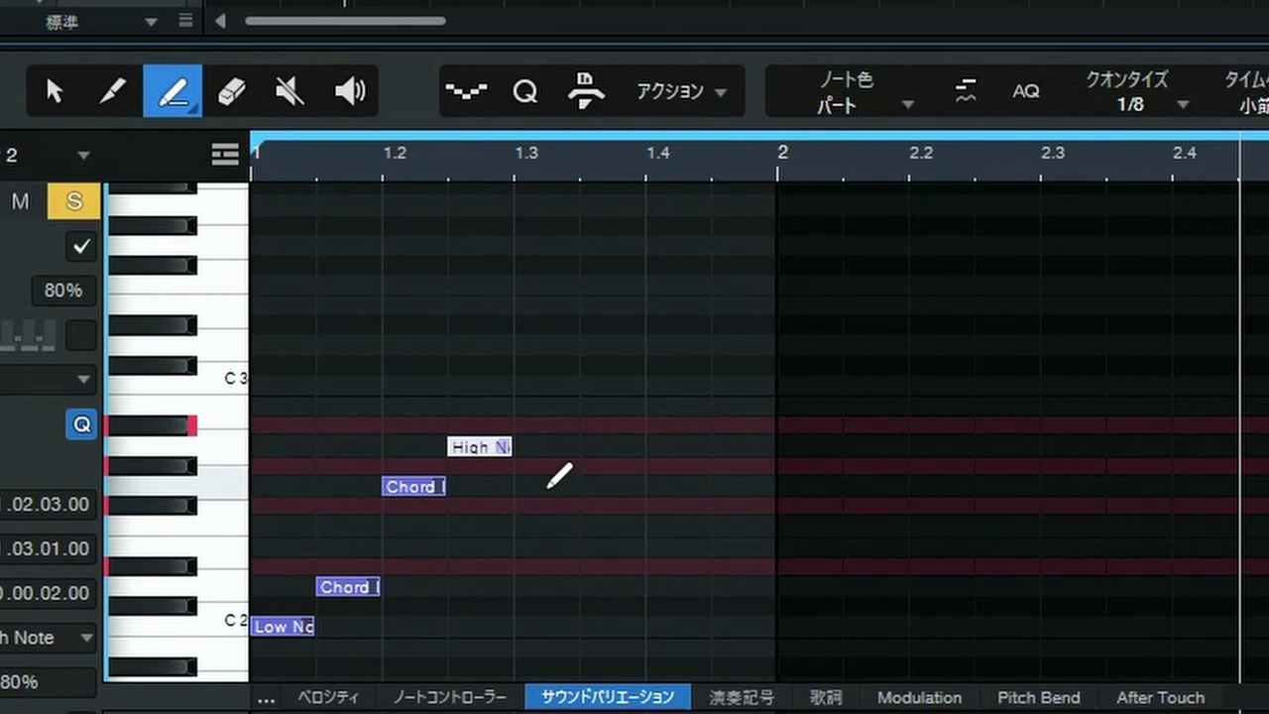
Complete the picking pattern with eighth notes G2, D2, G2 and A2 across beats 3 and 4 of the C bar
click(551, 485)
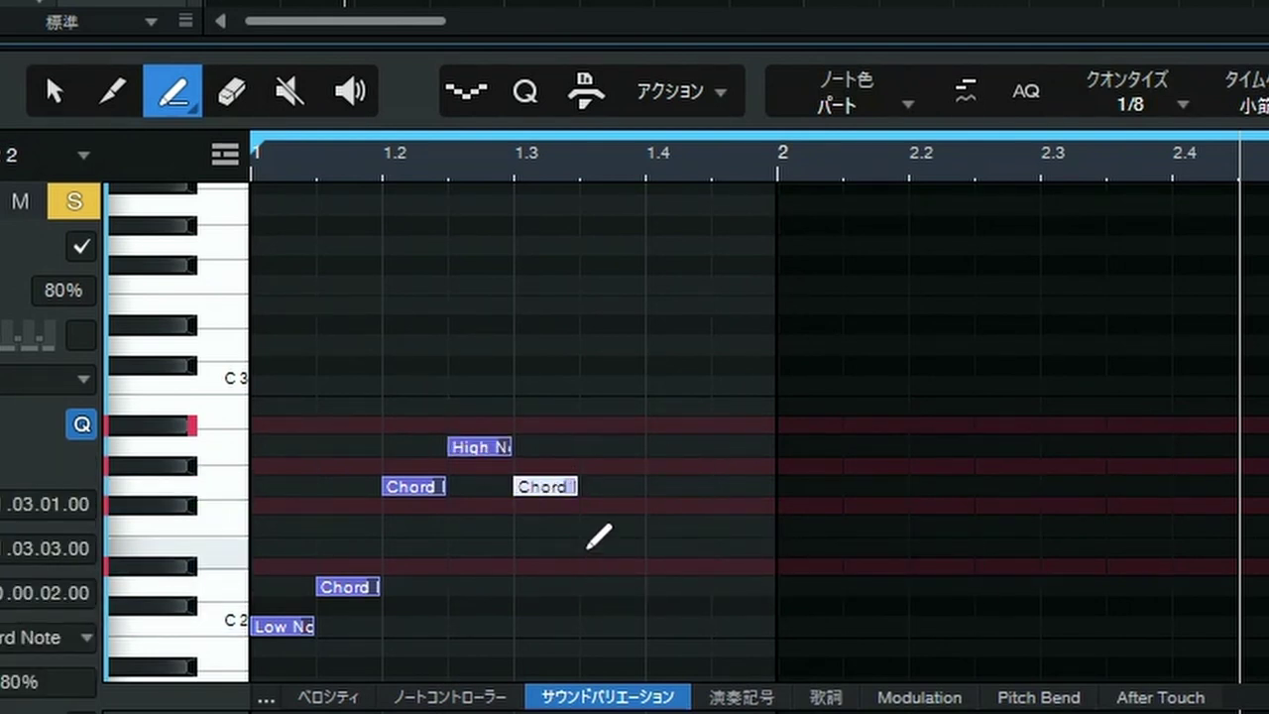
click(583, 549)
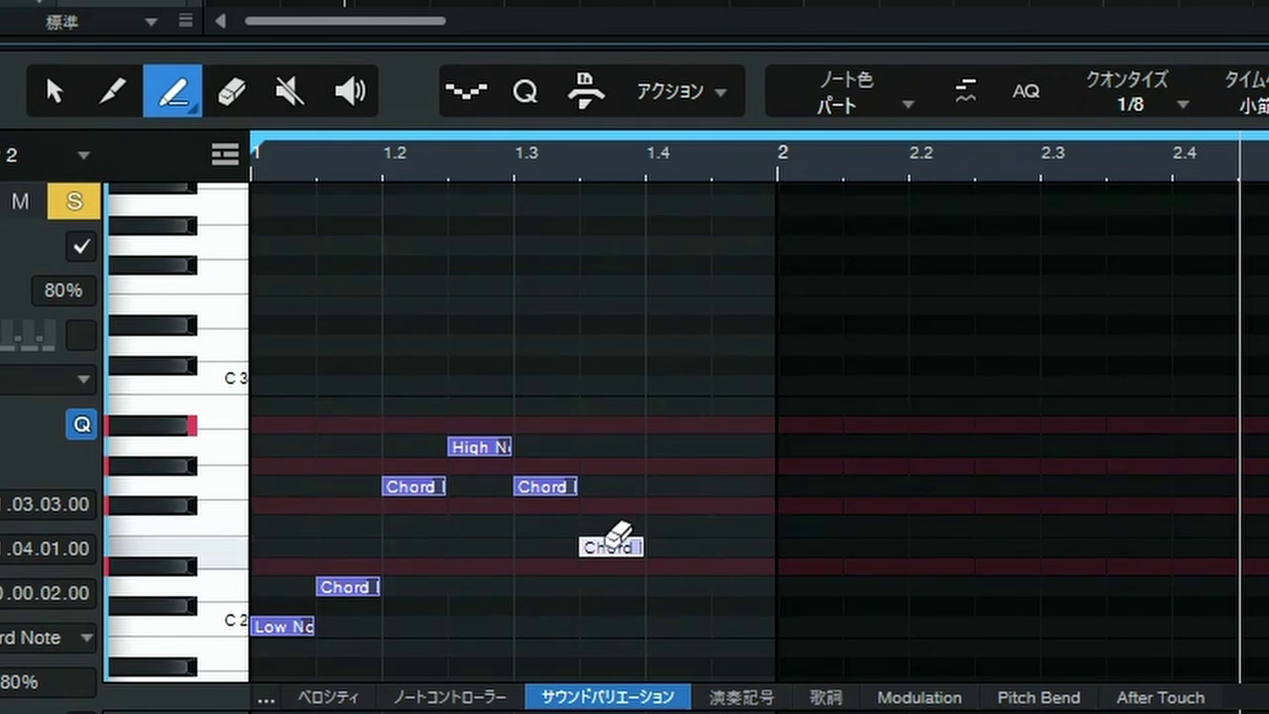
click(608, 545)
click(605, 585)
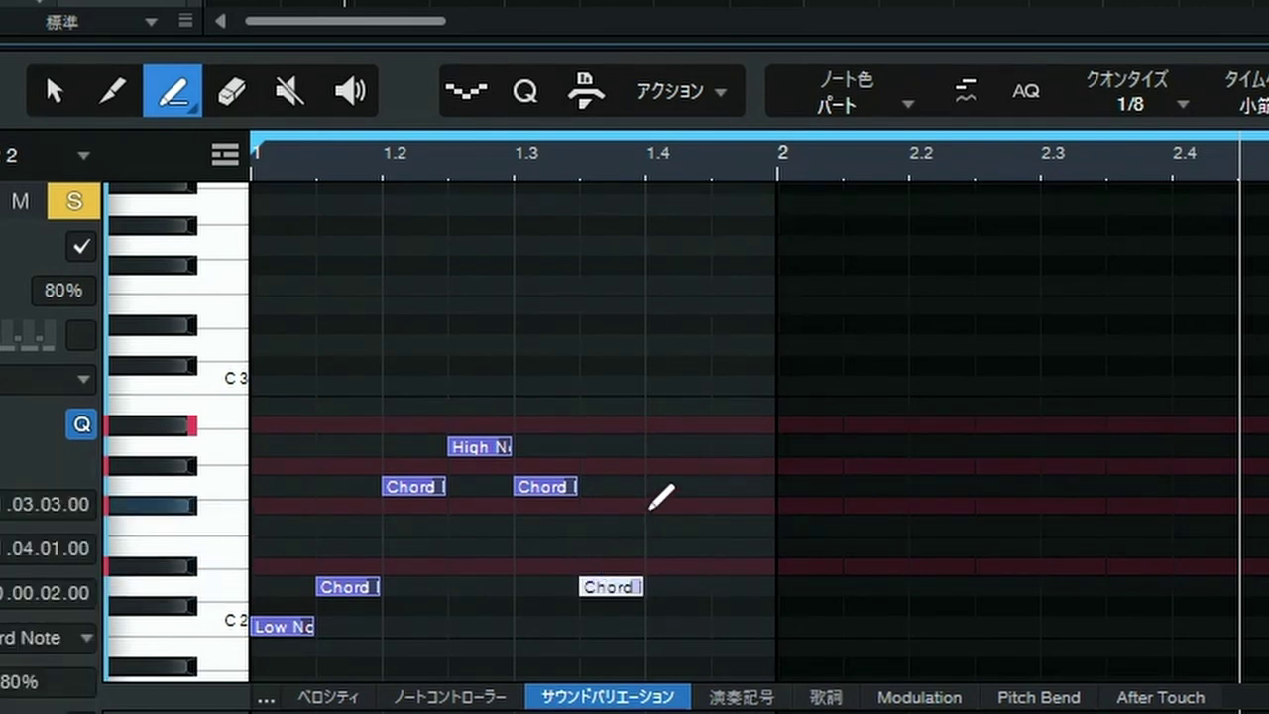
click(666, 485)
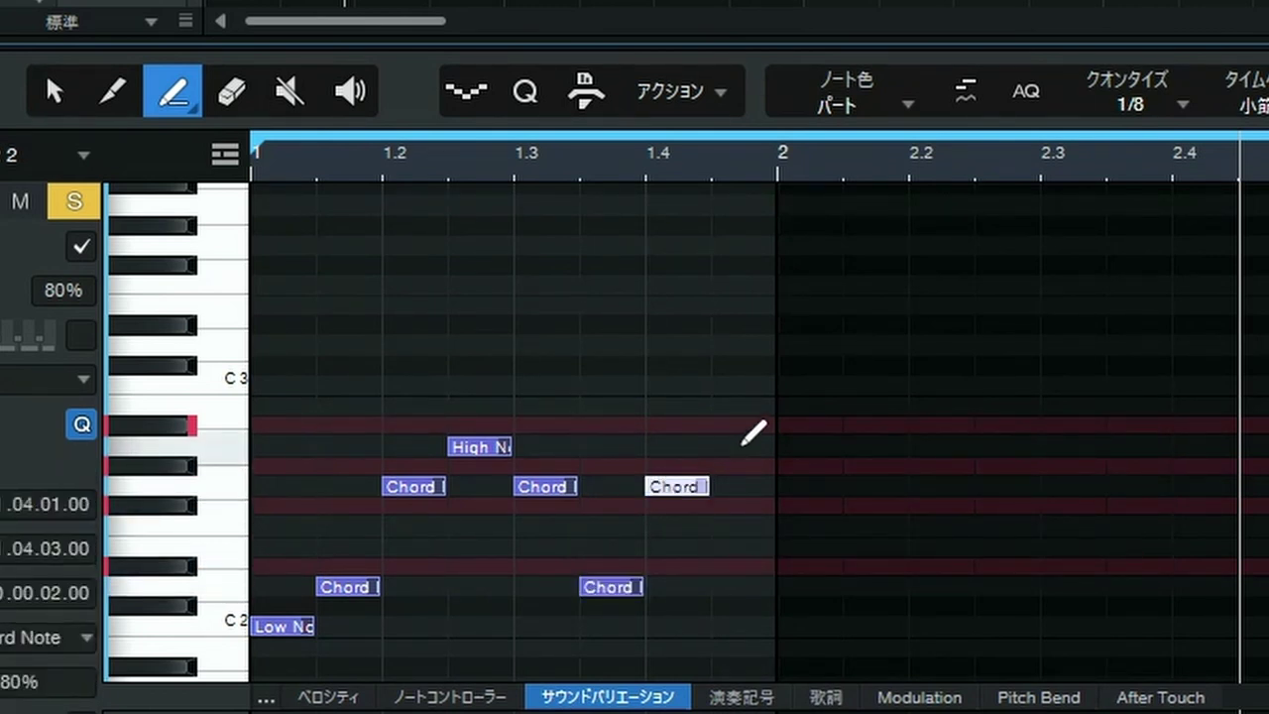
click(742, 446)
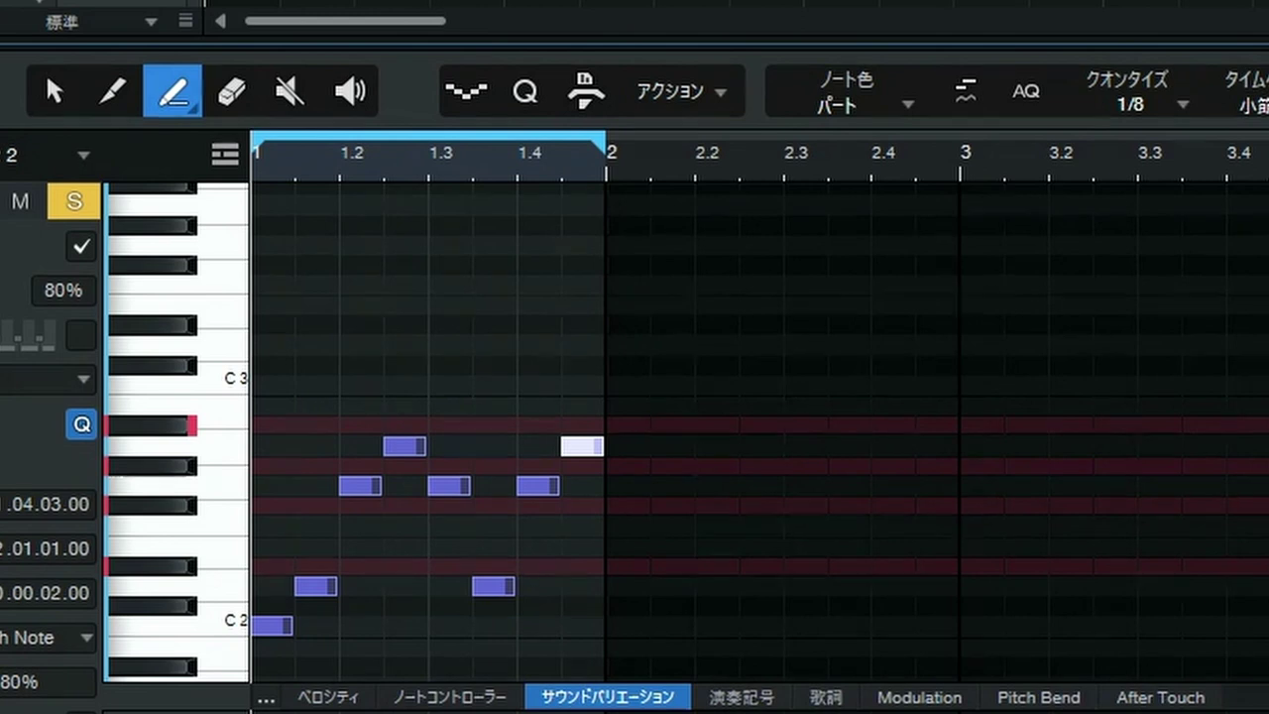
Play the picking pattern to audition it, and move the plug-in window until its controls are fully in view
key(space)
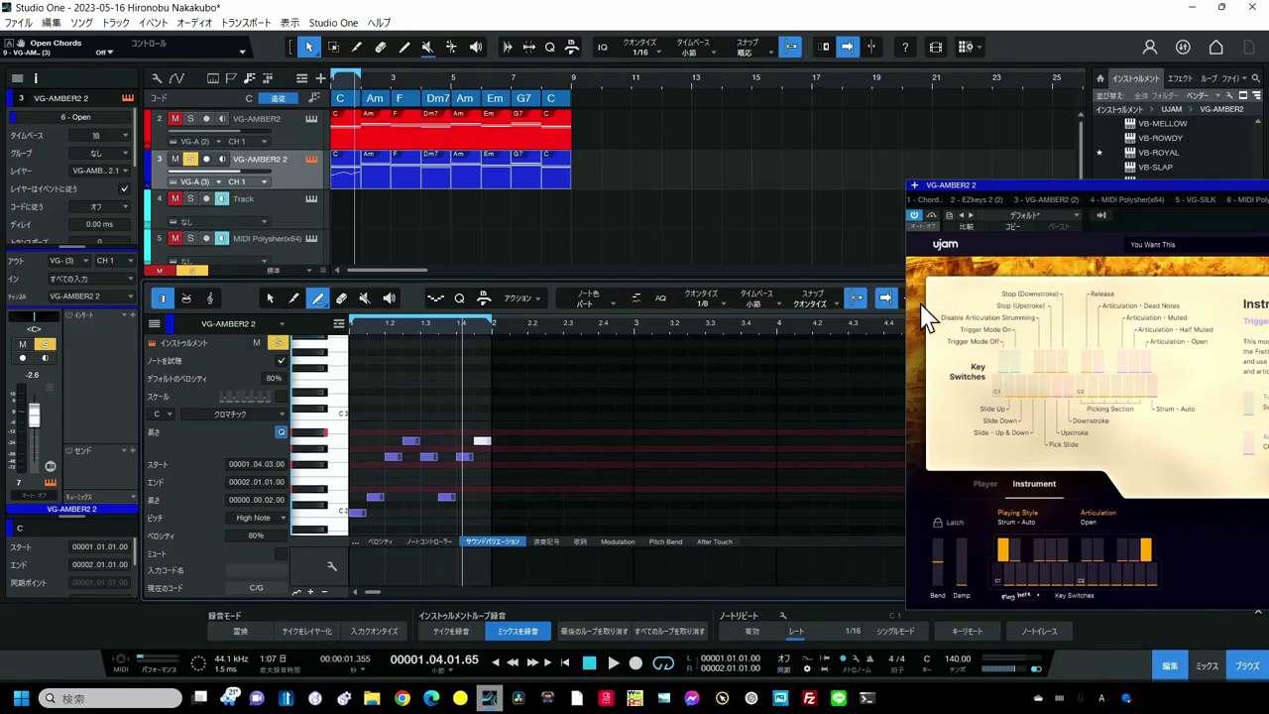
drag(1042, 182, 744, 146)
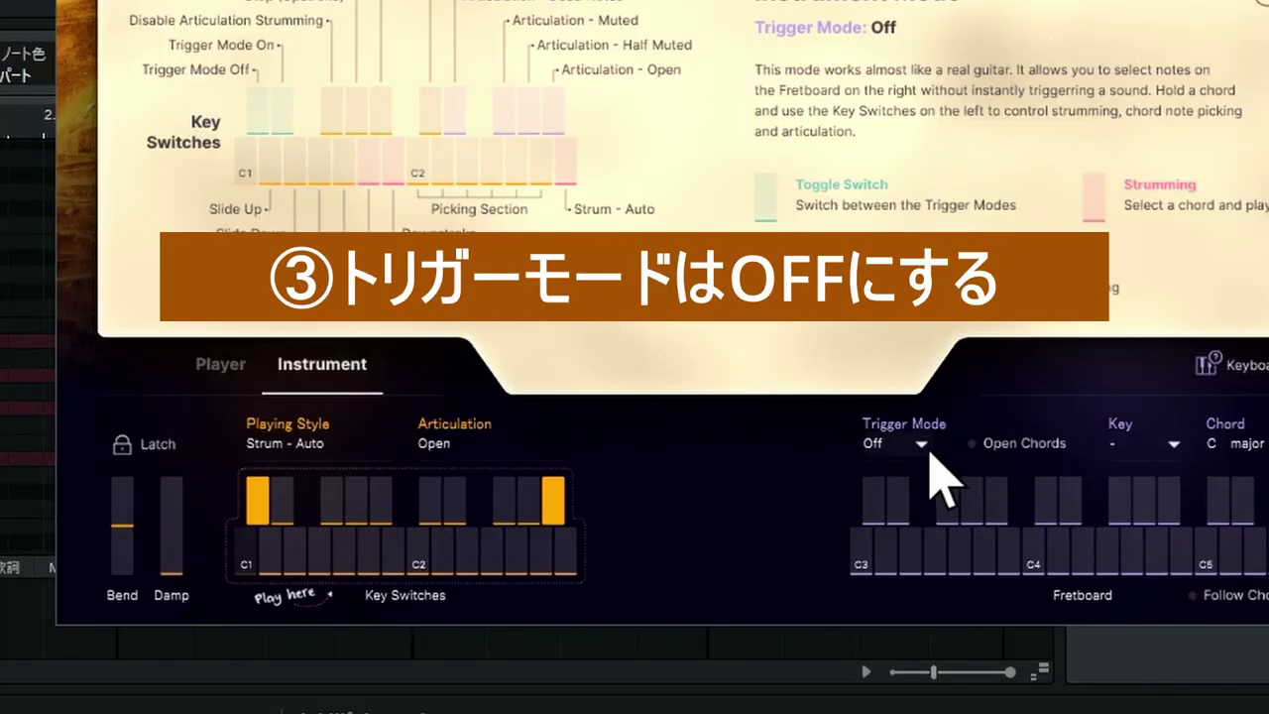
Try Trigger Mode set to On and Open Chords enabled, returning each option to Off
click(926, 452)
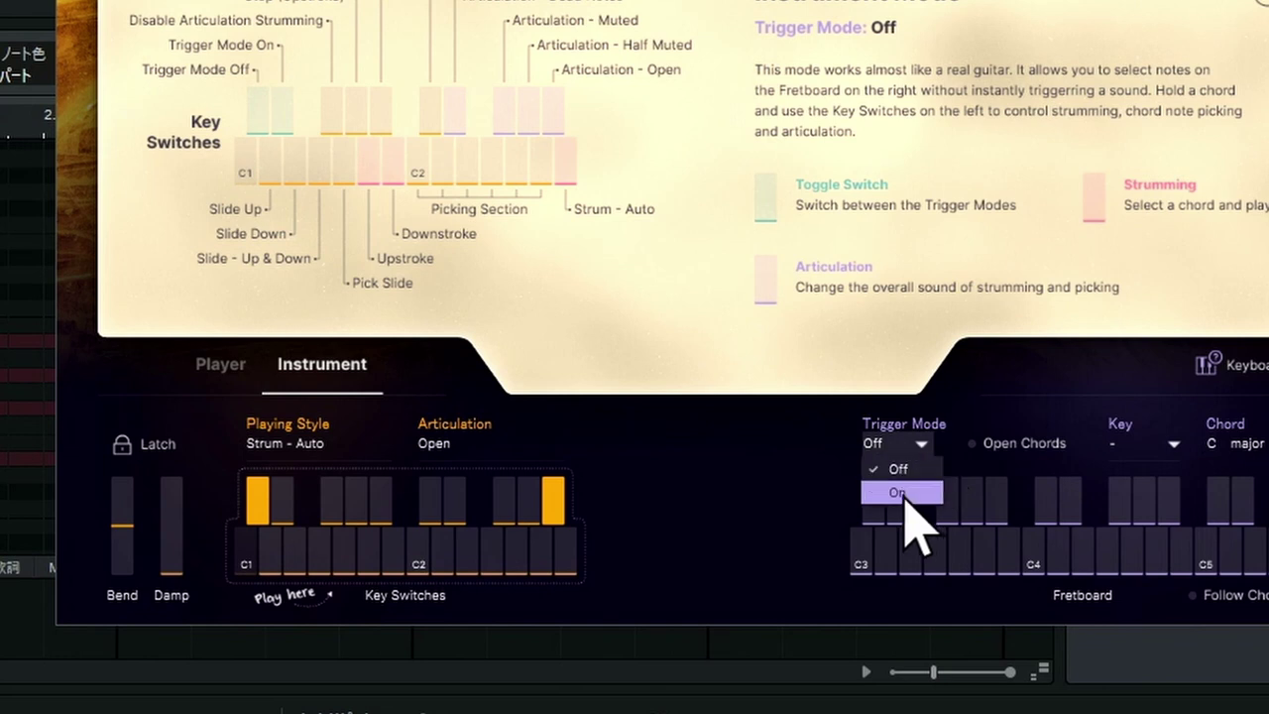
click(902, 494)
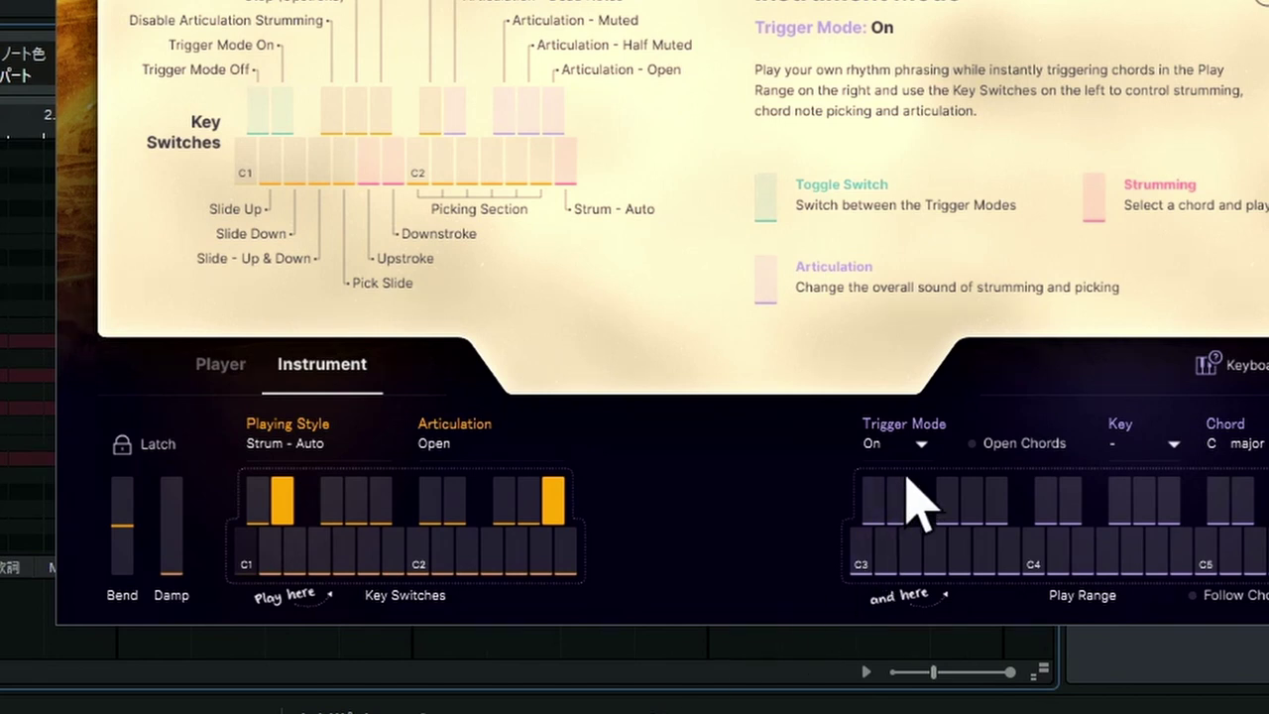
click(911, 446)
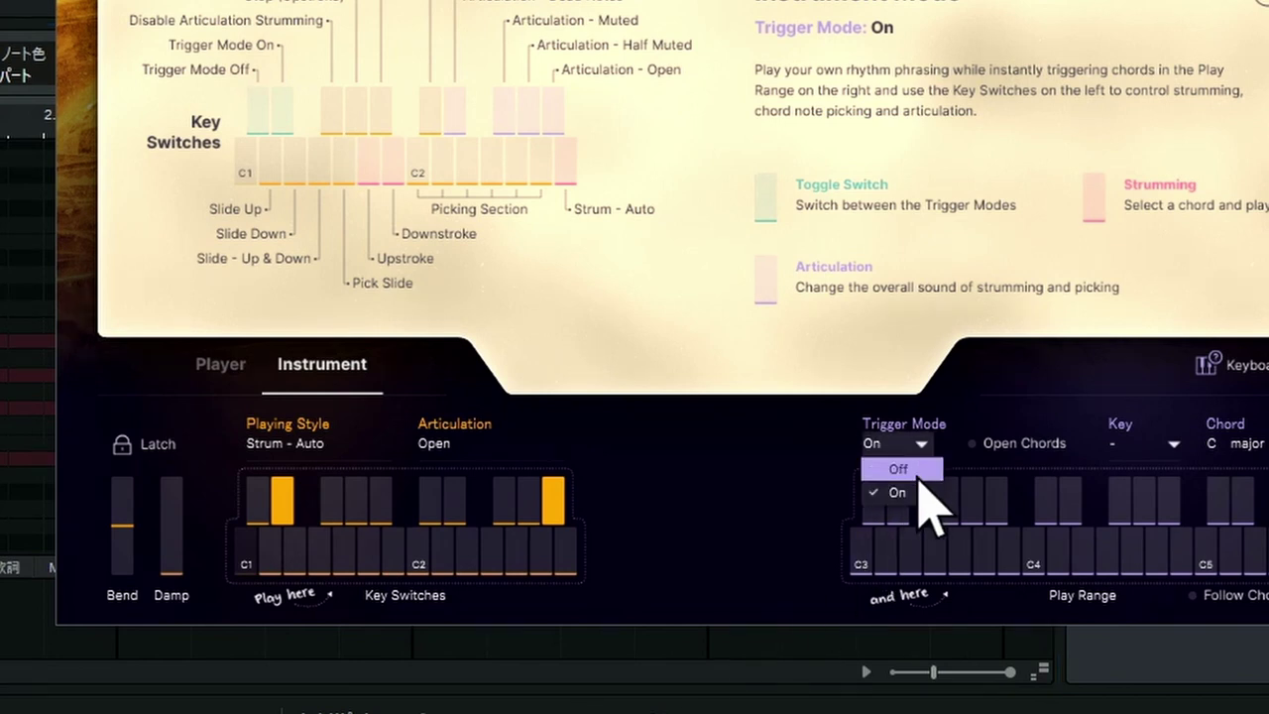
click(901, 469)
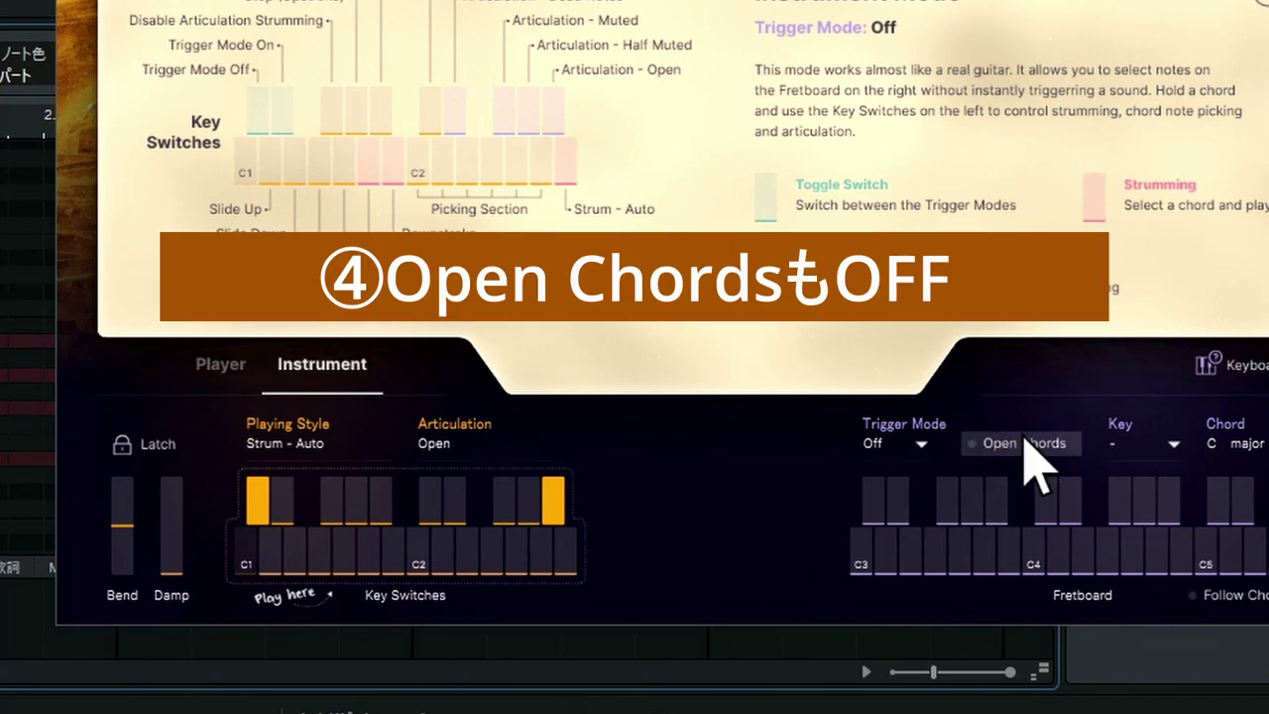
click(974, 448)
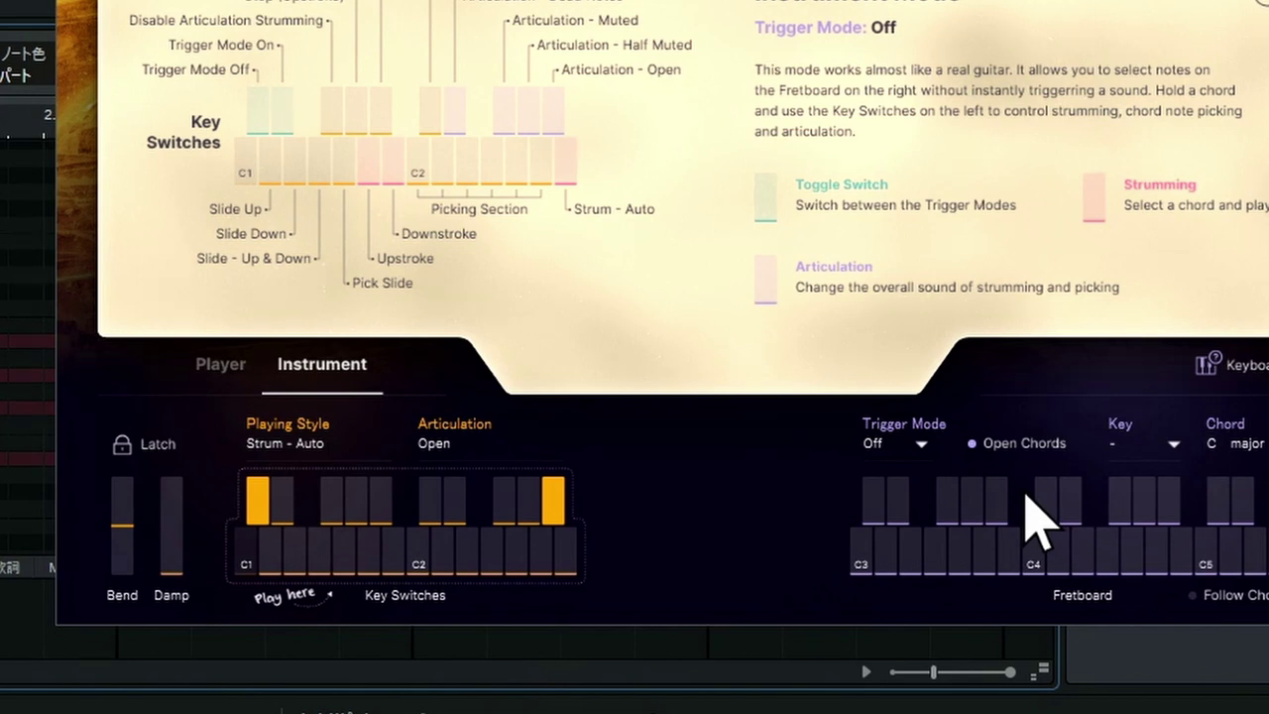
click(989, 453)
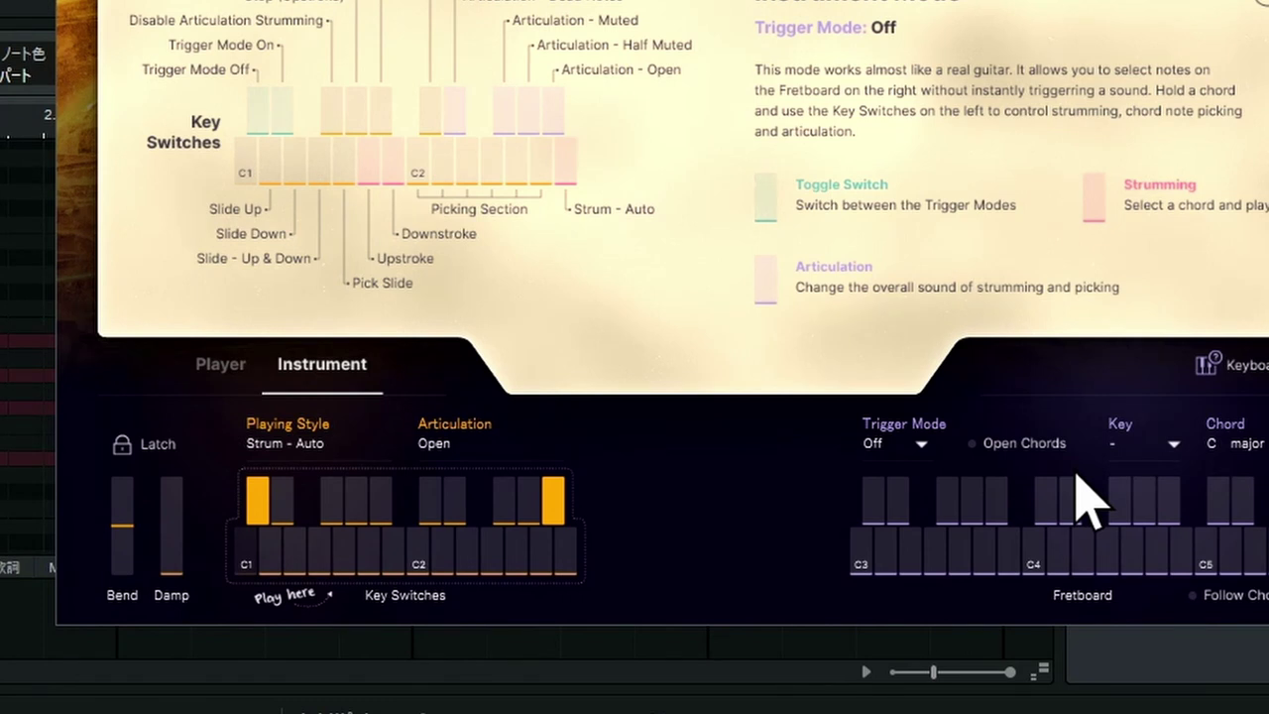
Audition the picking pattern with the Muted and Half Muted articulations, and return the articulation to Open
click(506, 506)
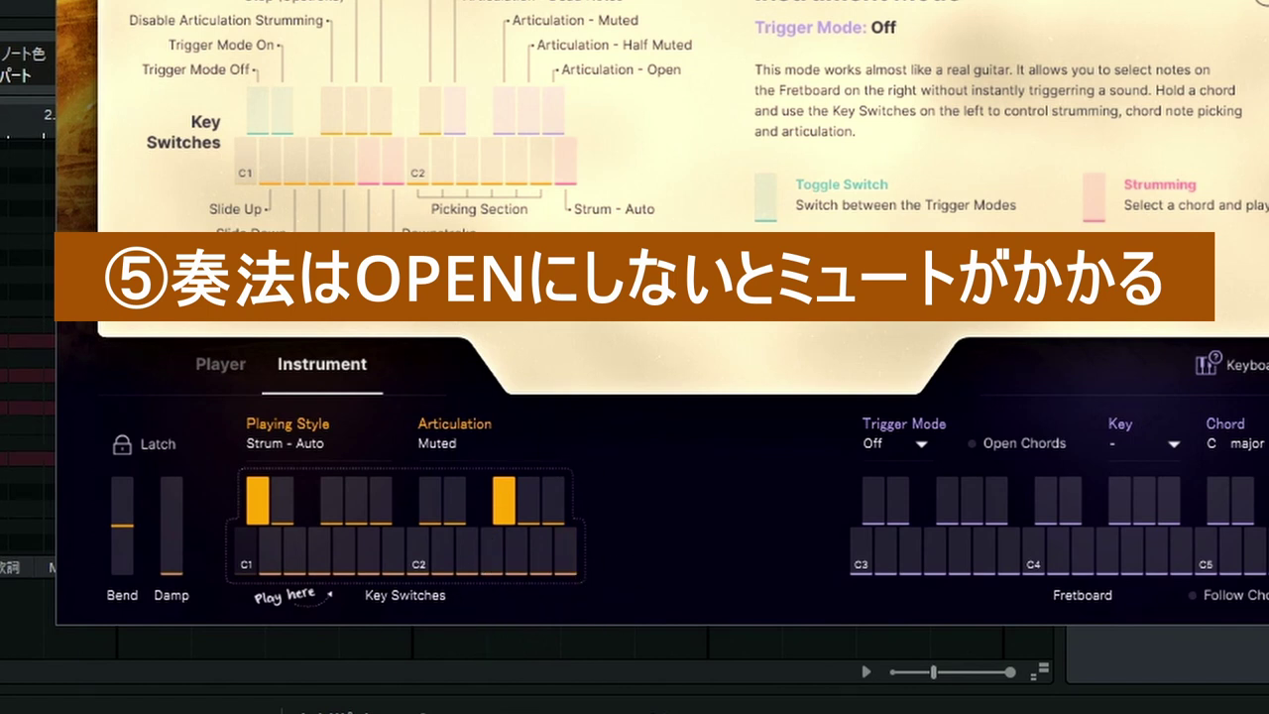
key(space)
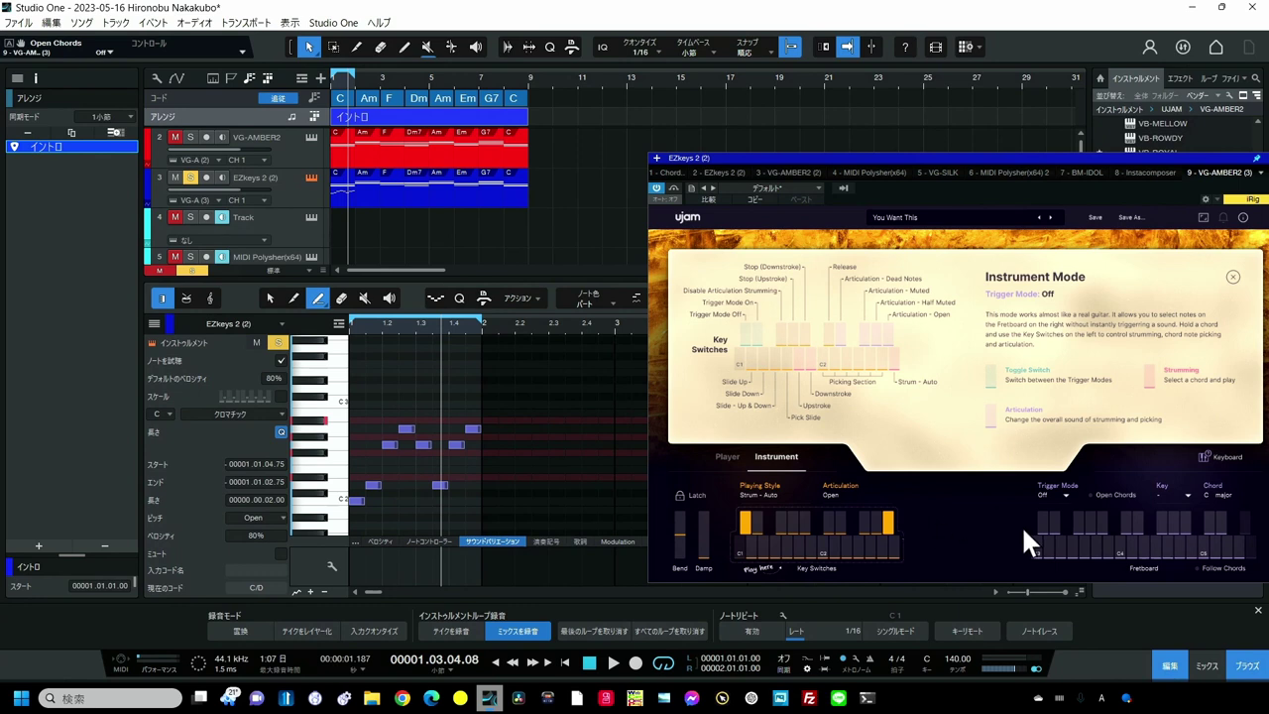
click(877, 524)
click(889, 526)
click(877, 526)
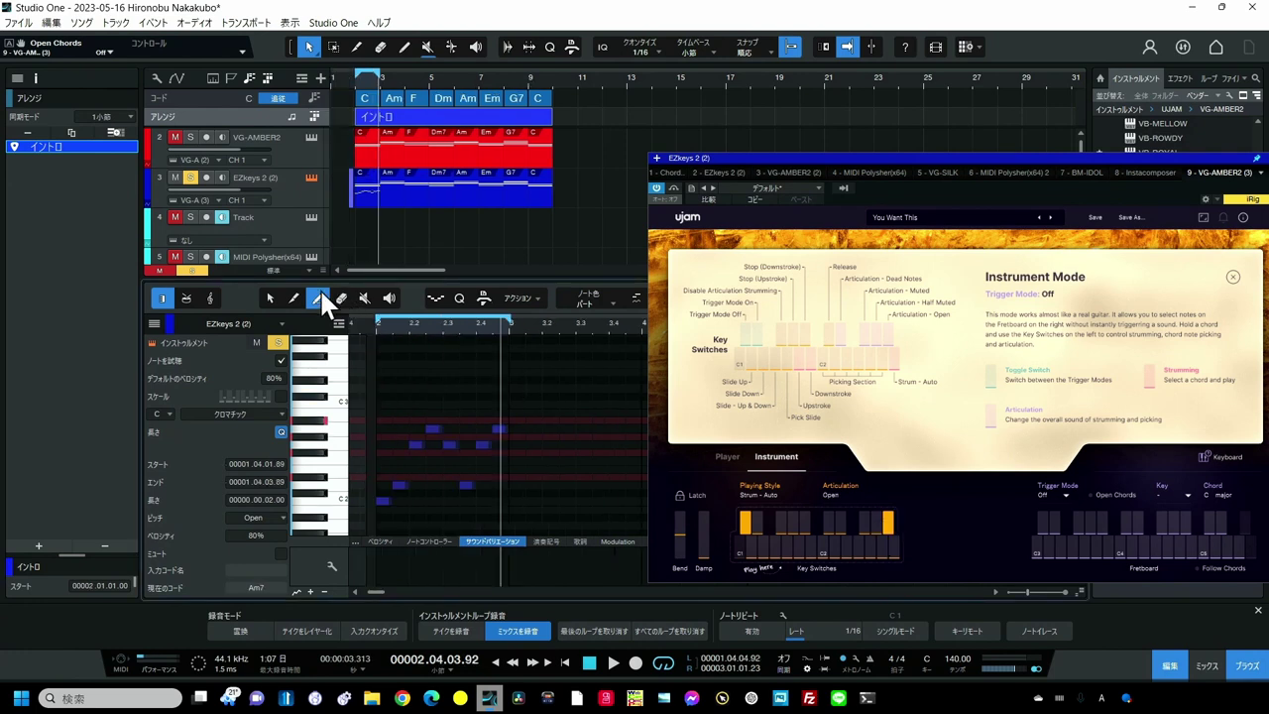
Select the one-bar picking pattern under the C chord and paste copies of it at bars 3, 4 and 5
click(270, 297)
mouse_move(530, 392)
mouse_down()
mouse_move(391, 527)
mouse_move(360, 519)
mouse_up()
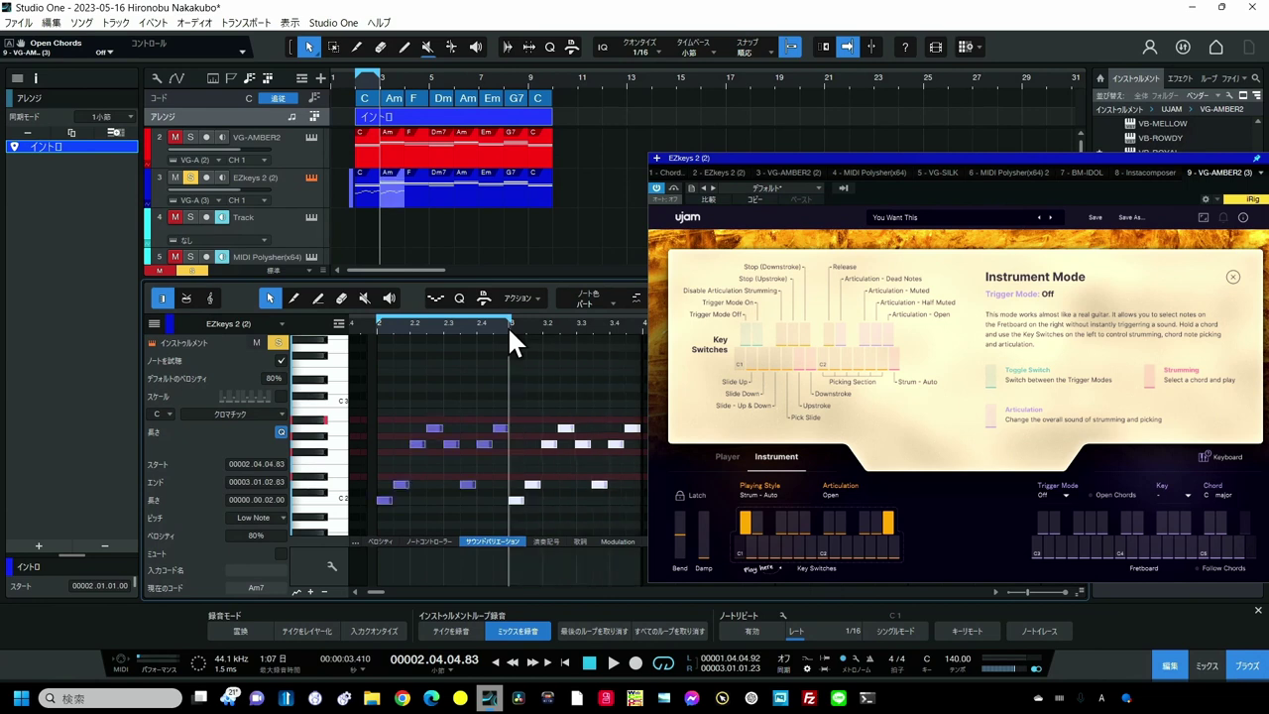
key(ctrl+v)
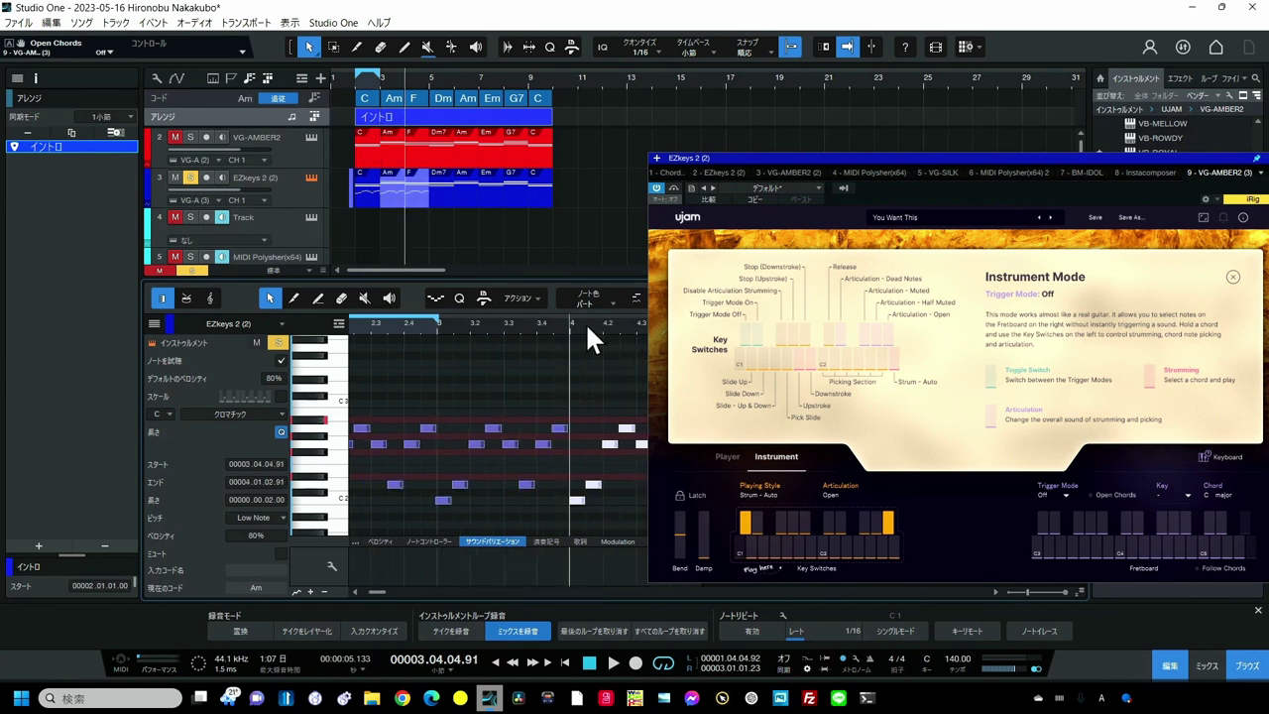
drag(586, 325, 551, 317)
click(568, 323)
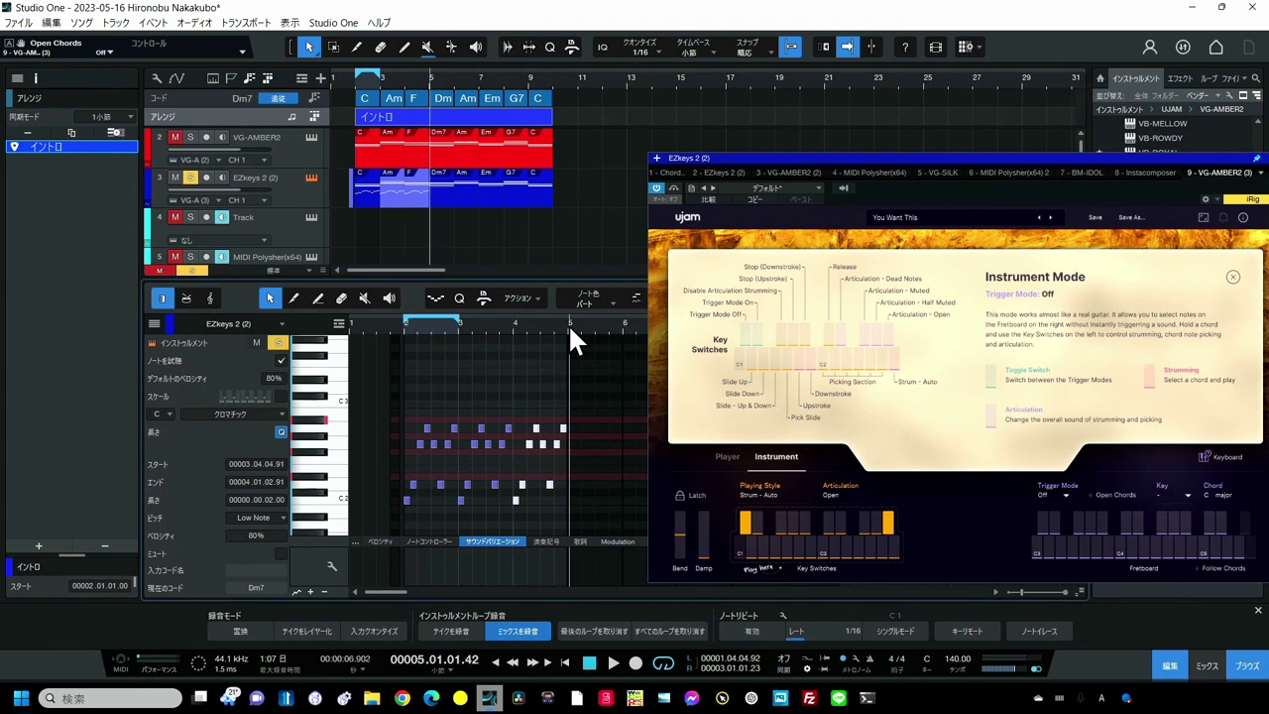
key(ctrl+v)
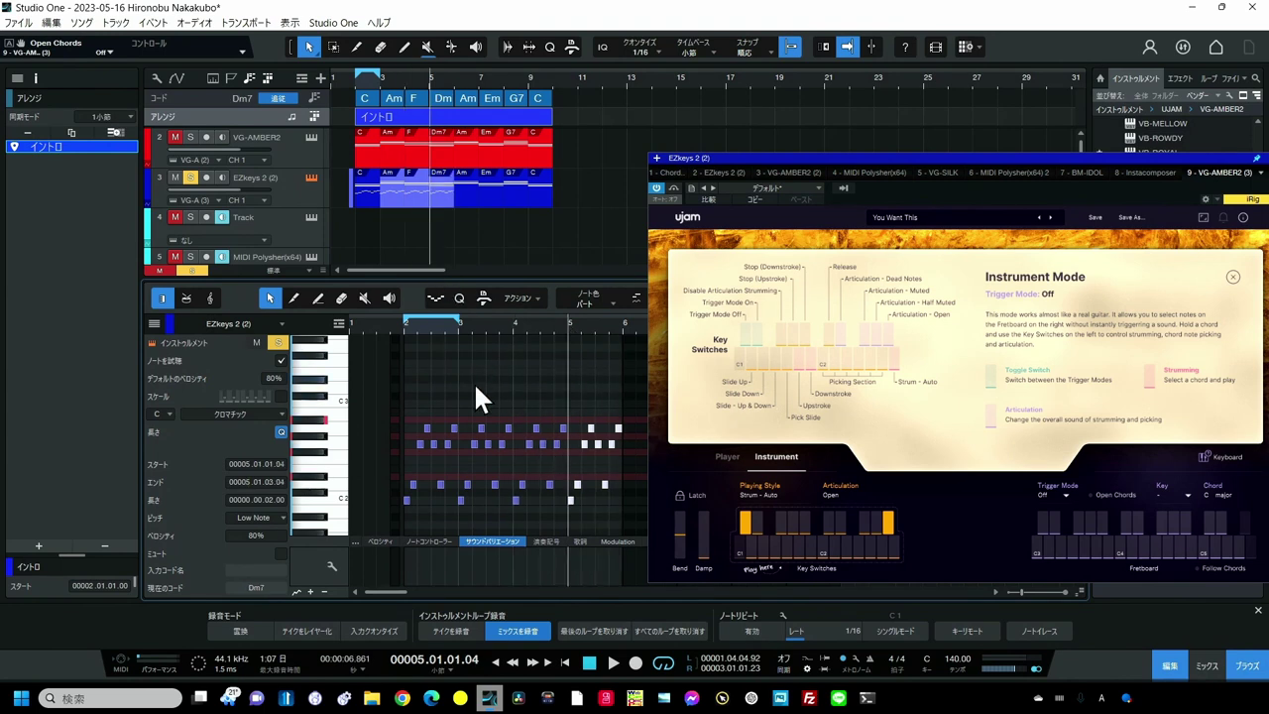
Extend the loop range from bar 2 to the start of bar 6 and play the copied picking pattern from just before bar 2
click(387, 322)
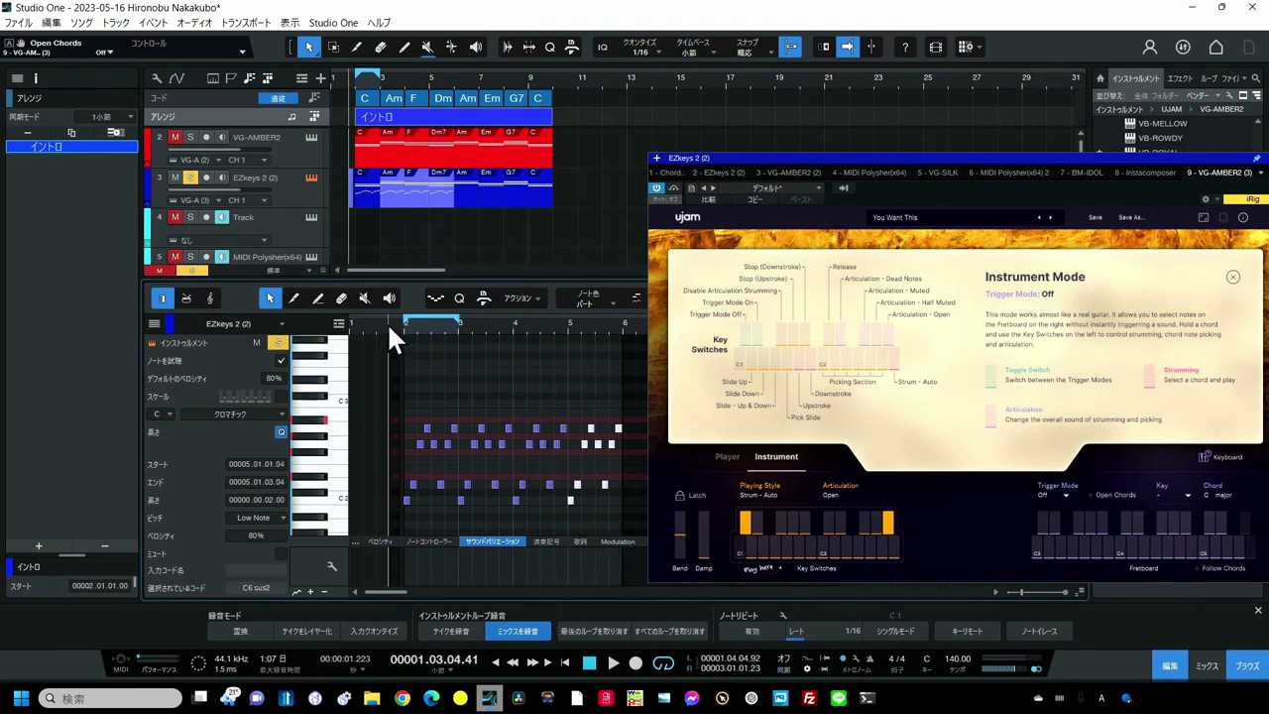
click(398, 326)
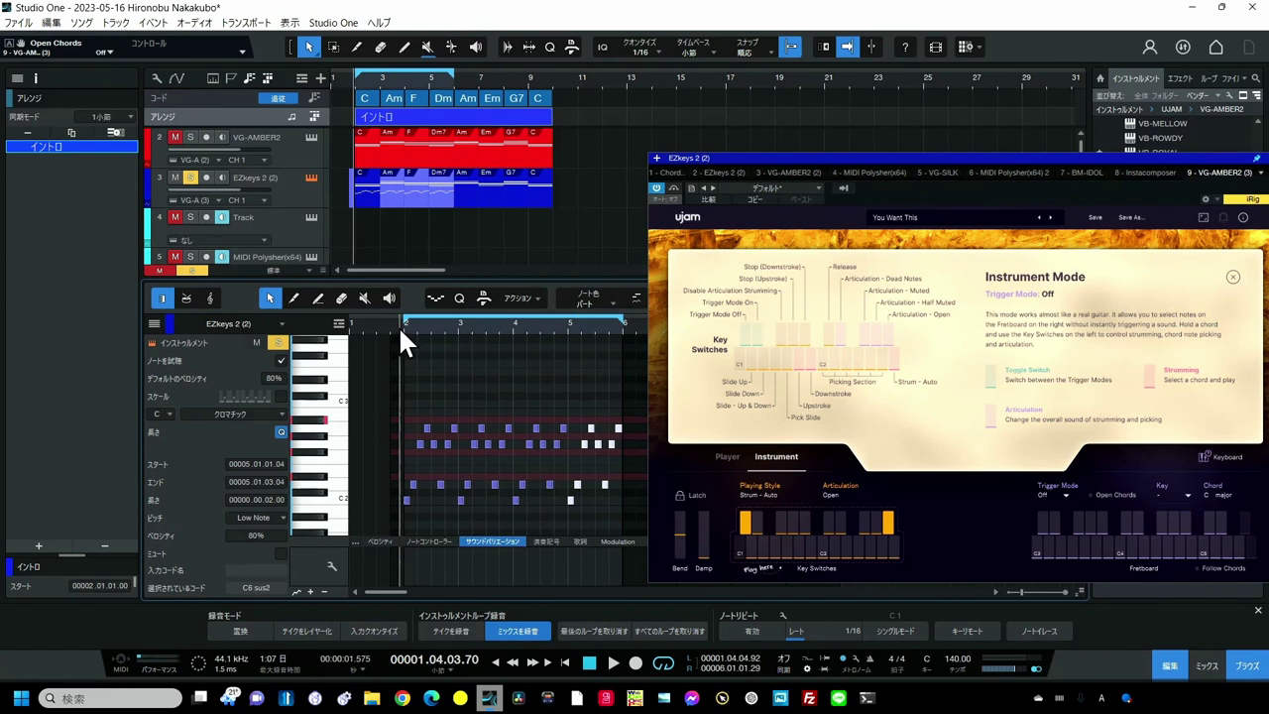
key(space)
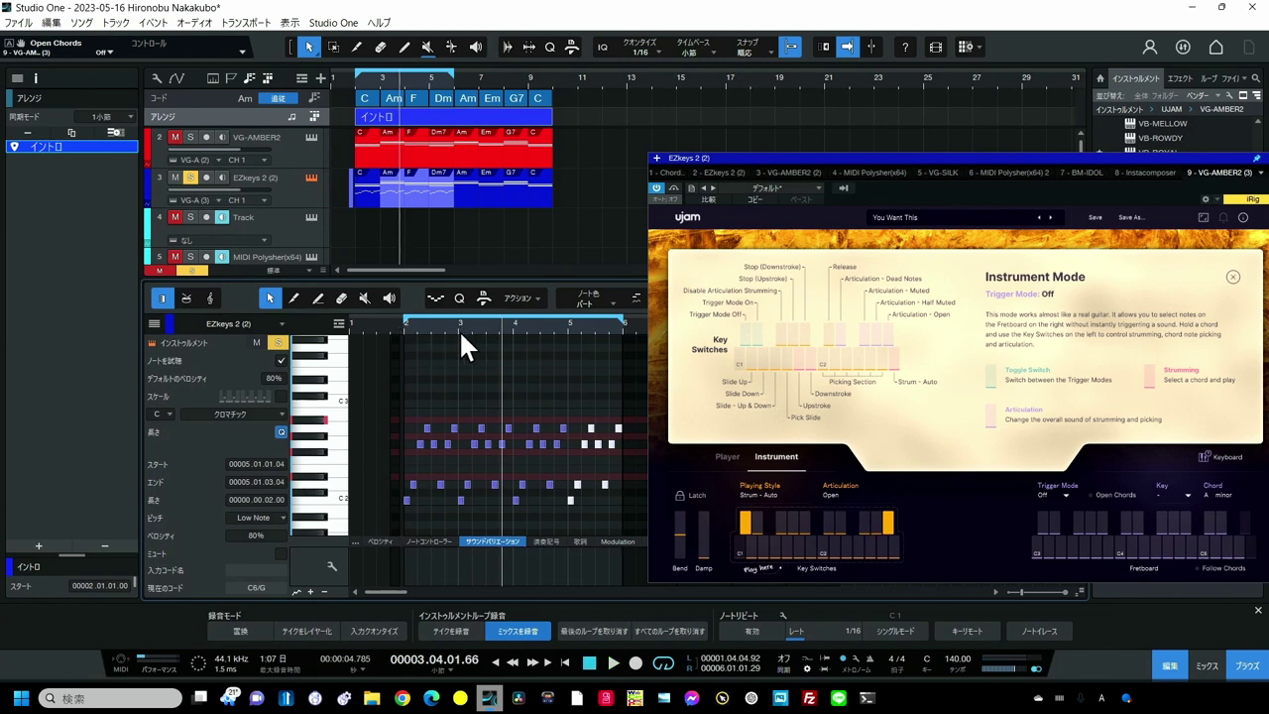
scroll(462, 349, up, 3)
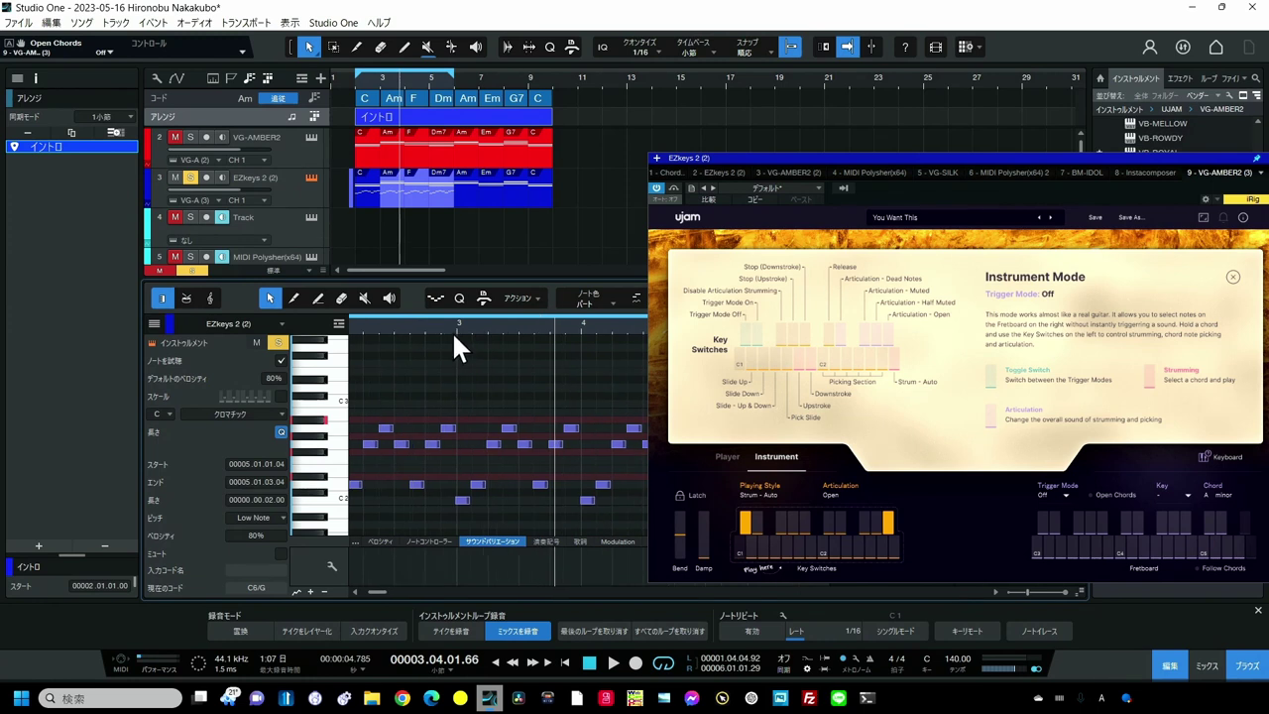
Trim the start of the Low Note at bar 3 so it begins exactly on the bar line
scroll(452, 332, up, 5)
scroll(454, 360, up, 3)
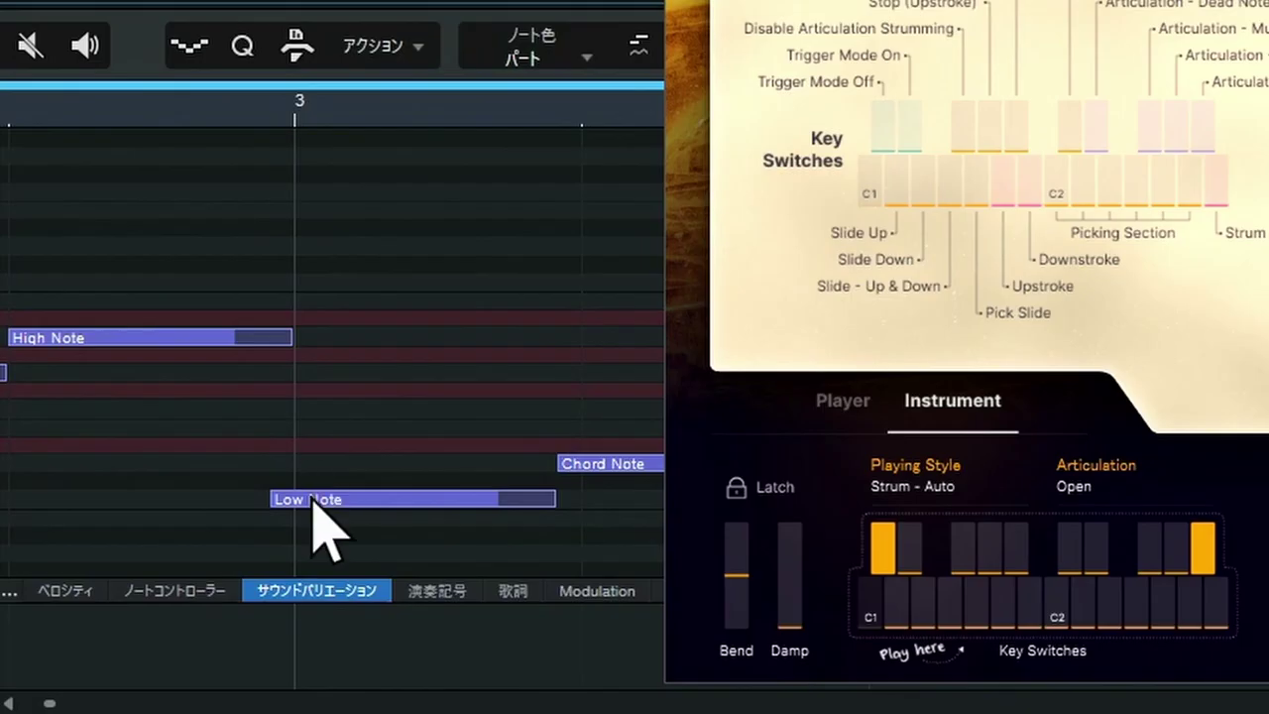
drag(275, 503, 295, 500)
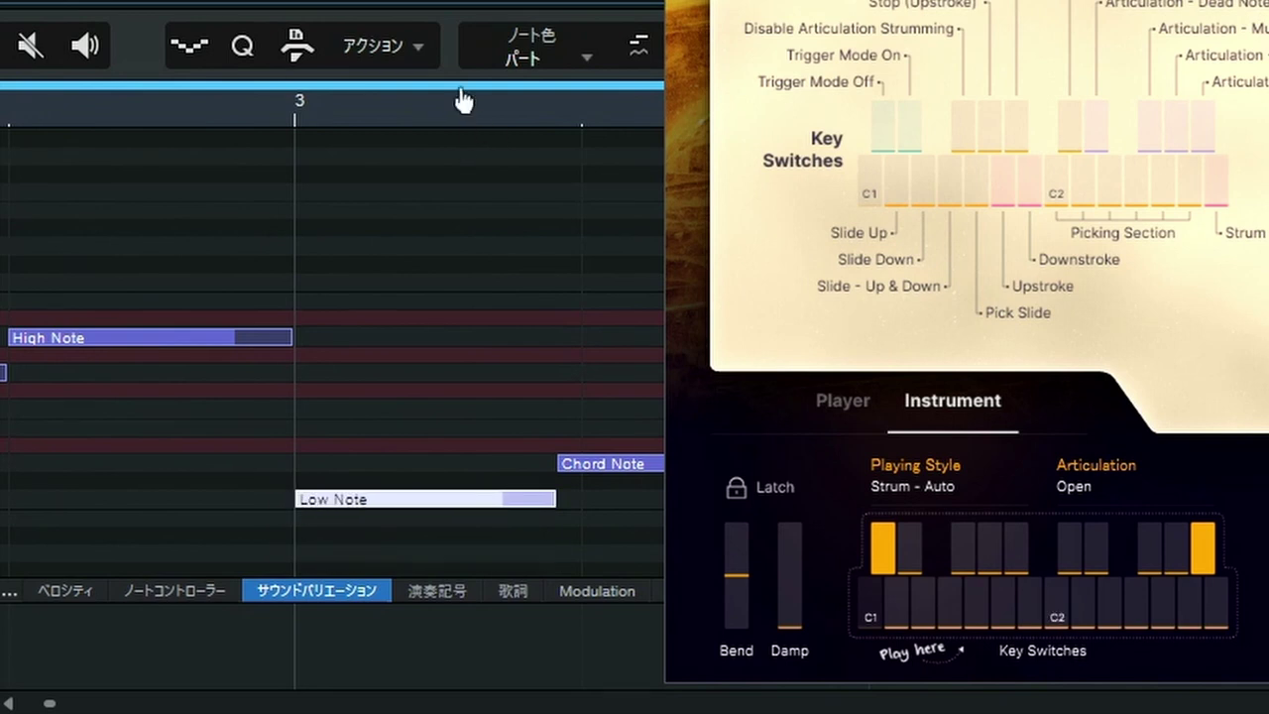
scroll(462, 103, down, 3)
drag(397, 67, 387, 59)
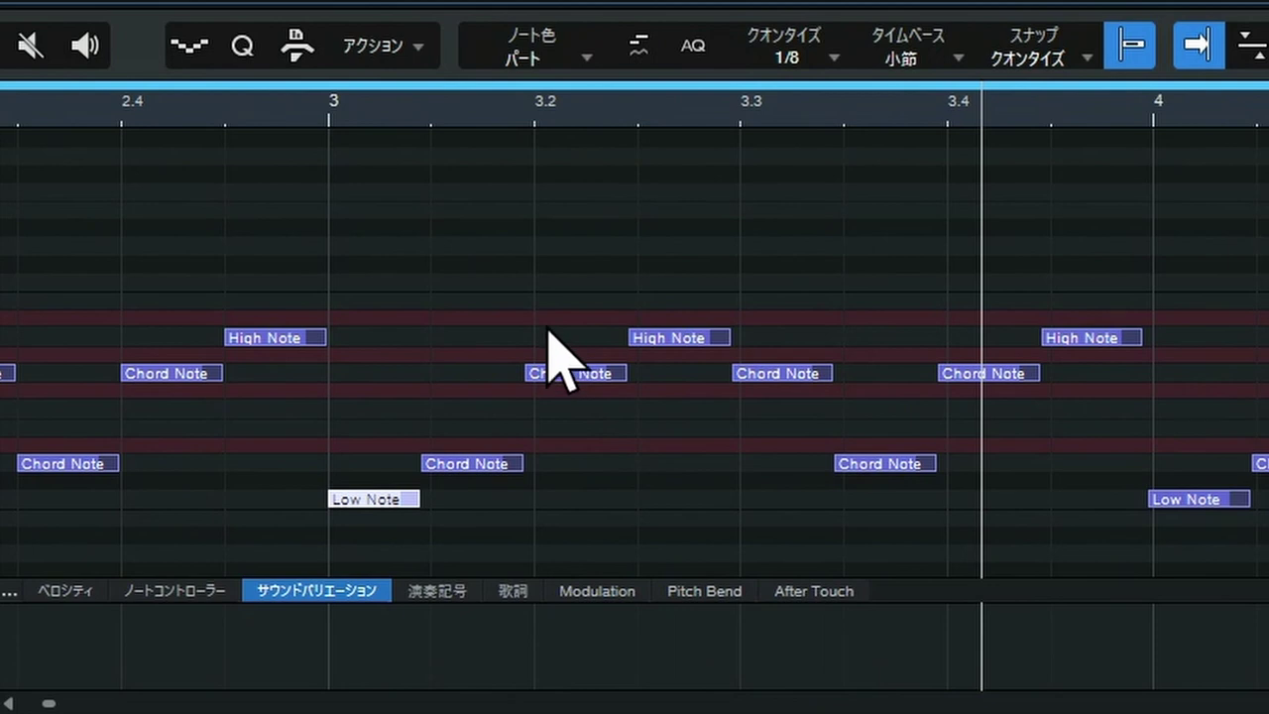
Trim the starts of the early Chord Notes at 3.2 and 3.4 together so both begin exactly on the beat
click(538, 372)
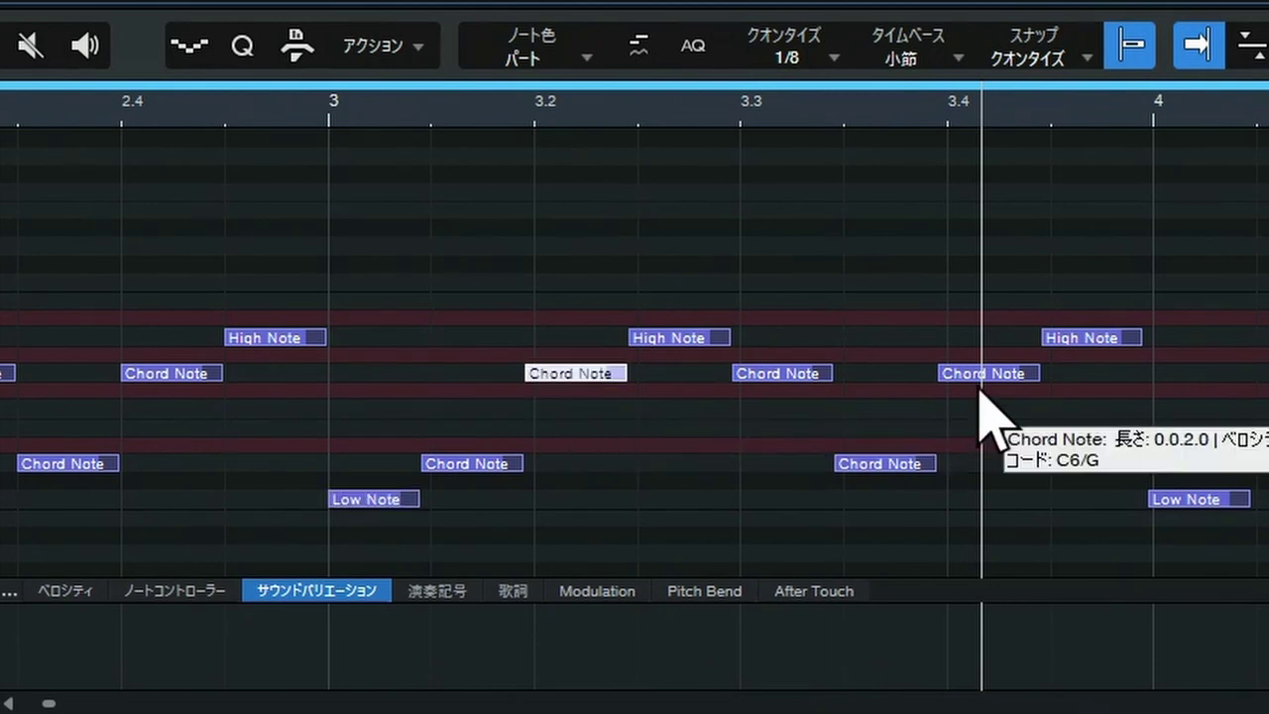
shift+click(973, 378)
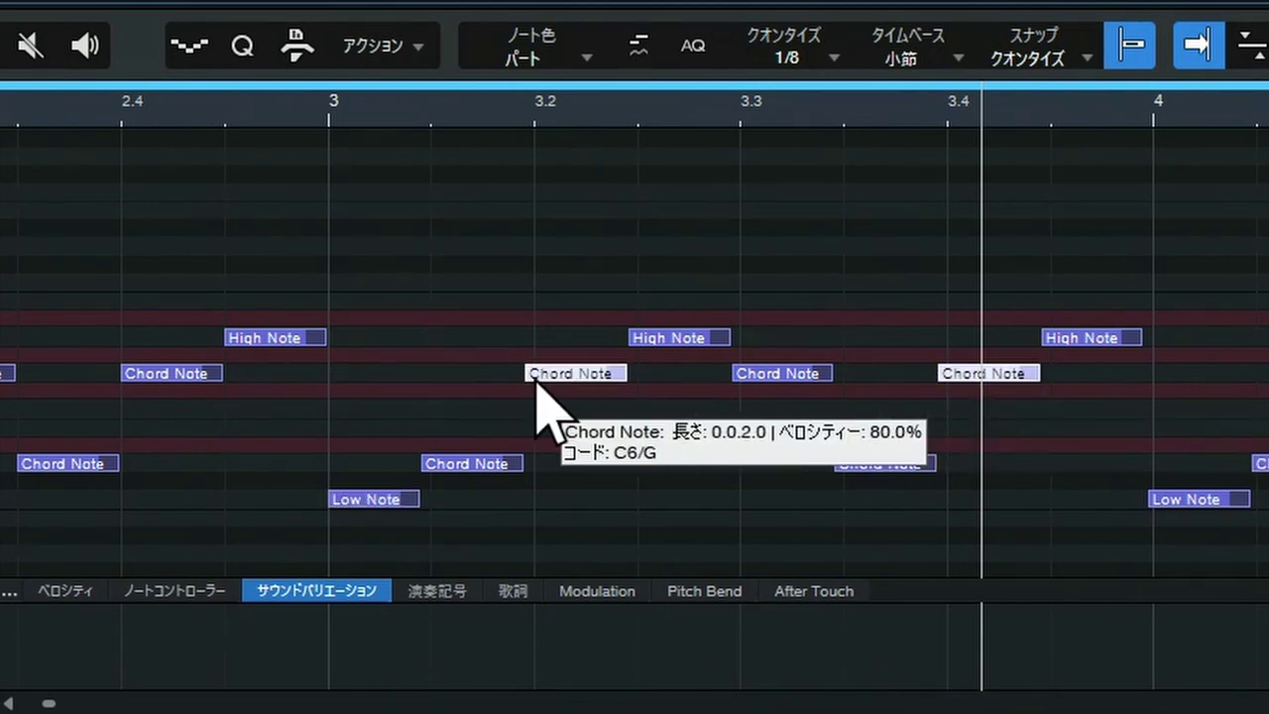
drag(527, 381, 536, 382)
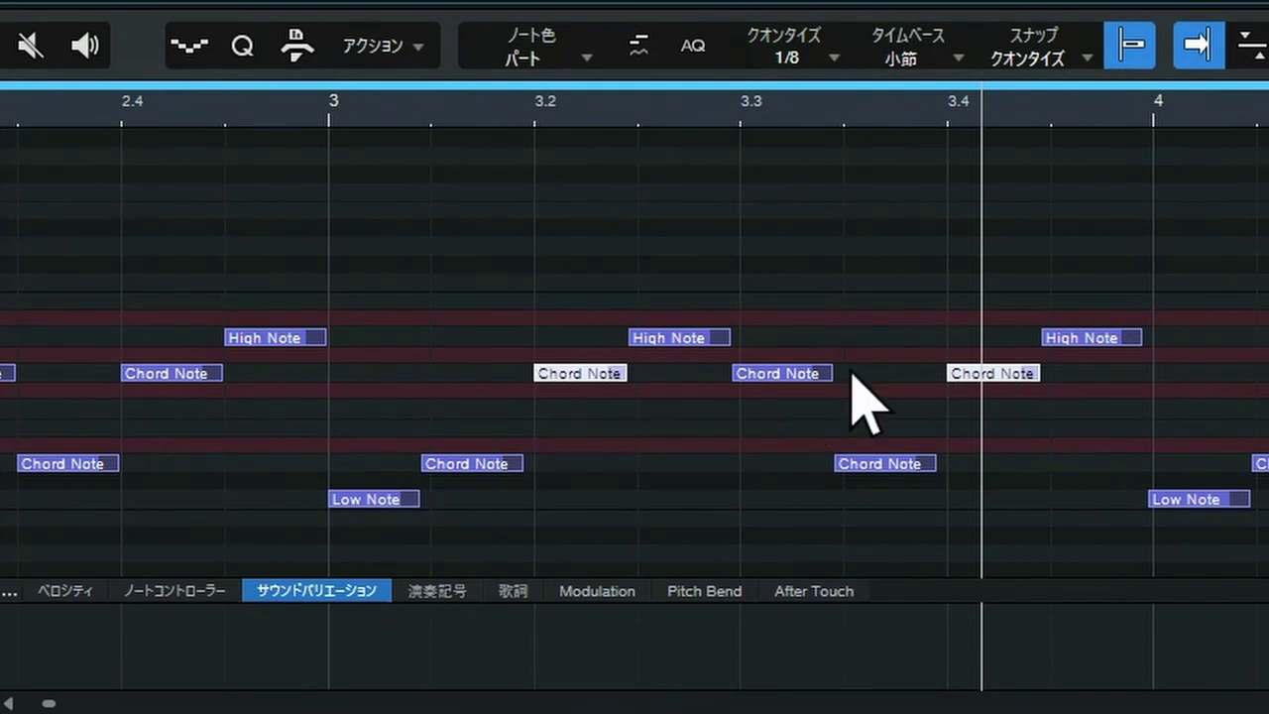
click(853, 381)
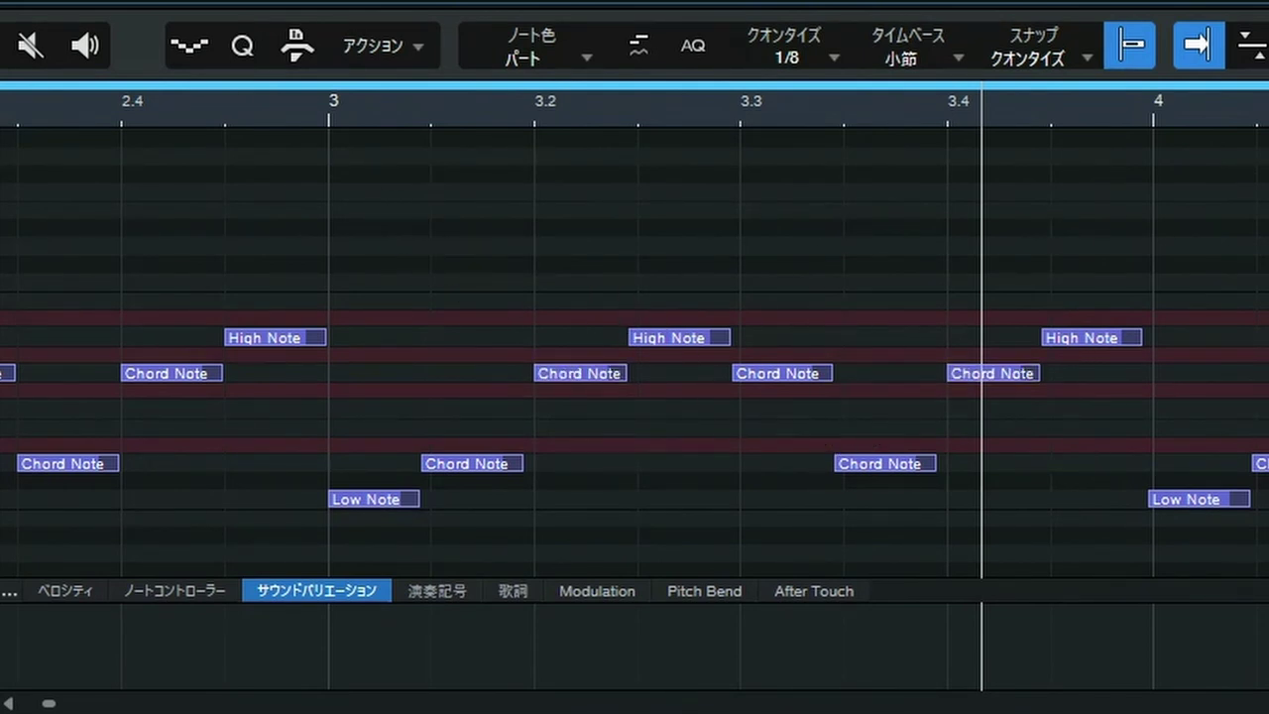
Play the corrected picking pattern from bar 2 and stop playback
key(space)
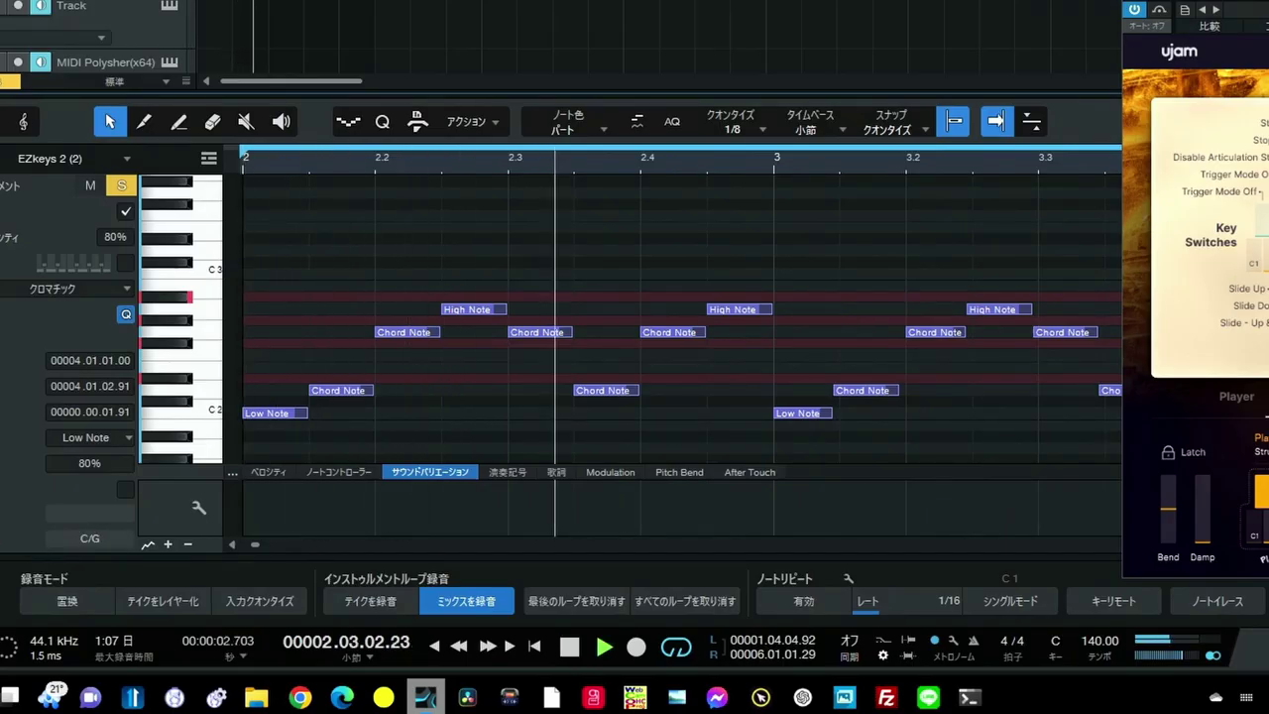
drag(423, 165, 420, 130)
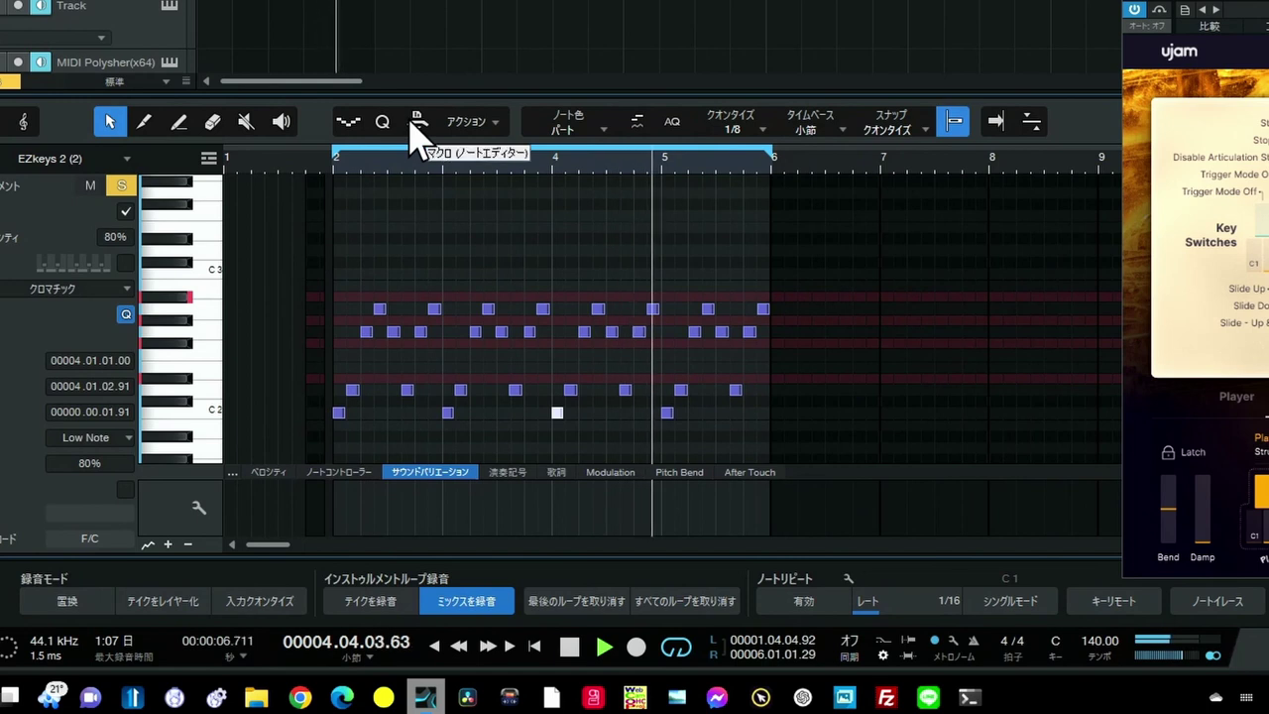
key(space)
key(f)
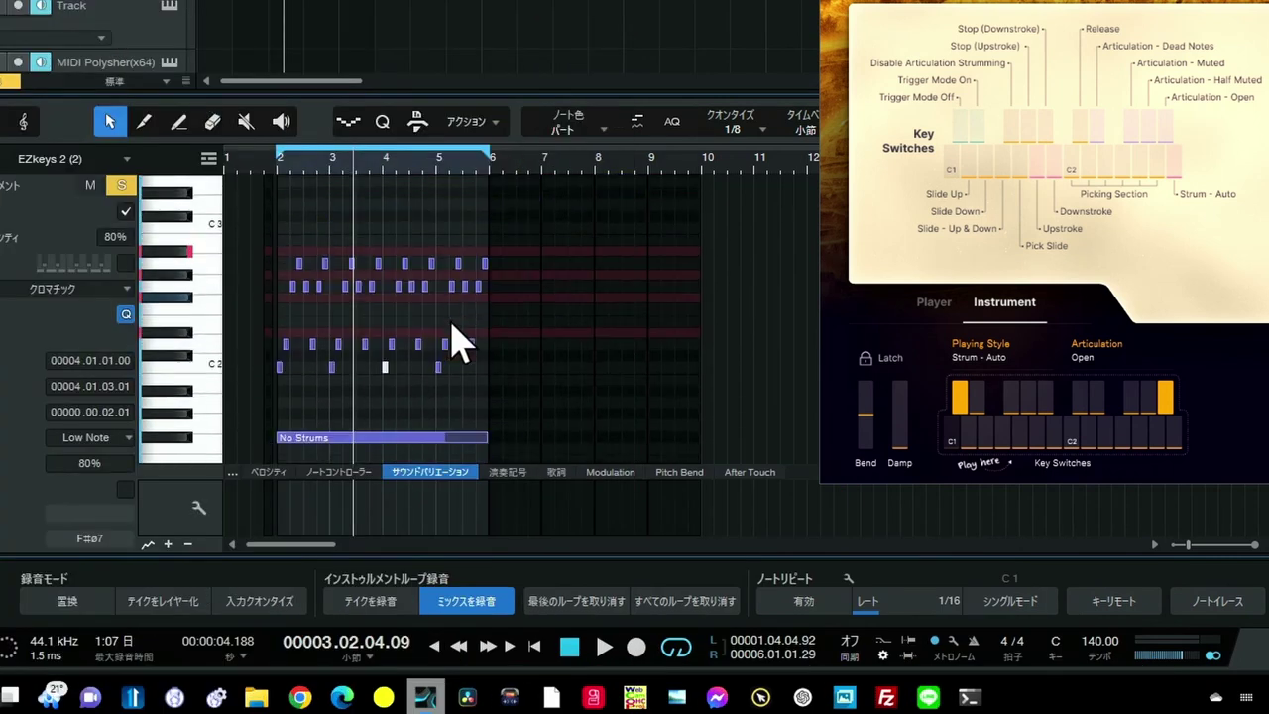
Vary bar 2 by moving the Chord Notes at 2.2 and 2.3 to High Note, the High Note between them to Chord Note, and 2.4 to a lower Chord Note
drag(288, 163, 396, 224)
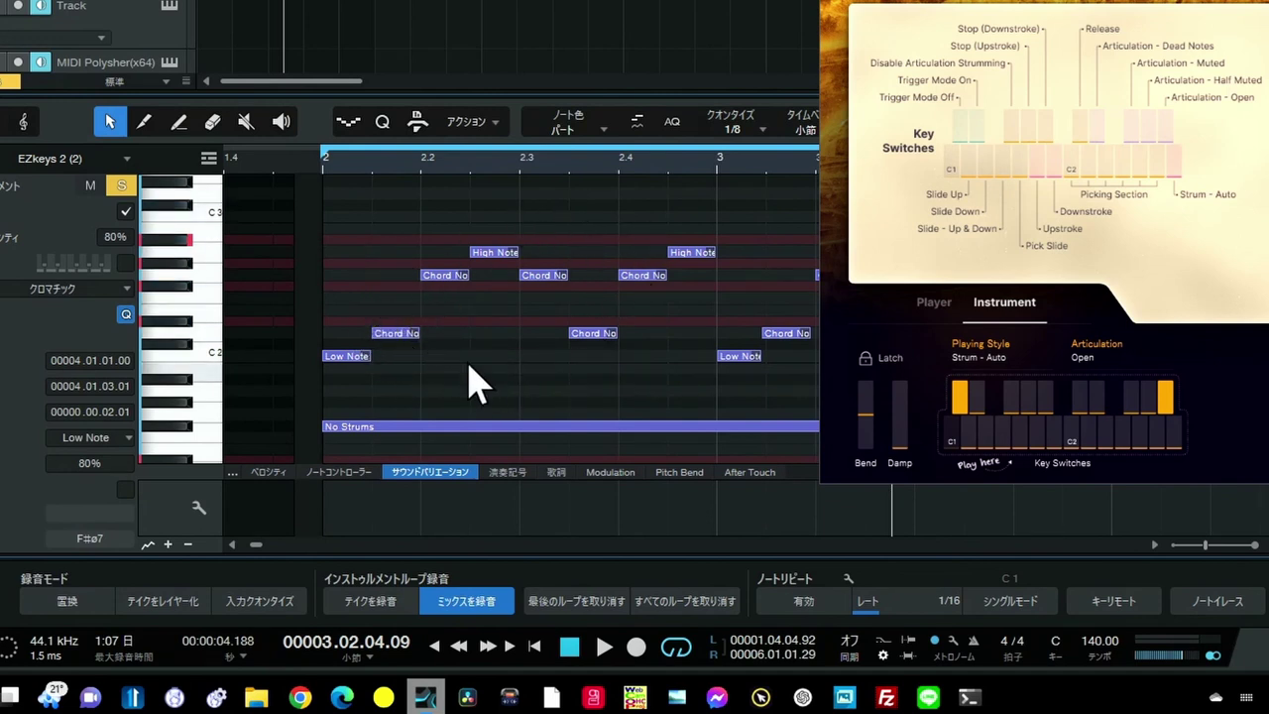
drag(448, 169, 441, 156)
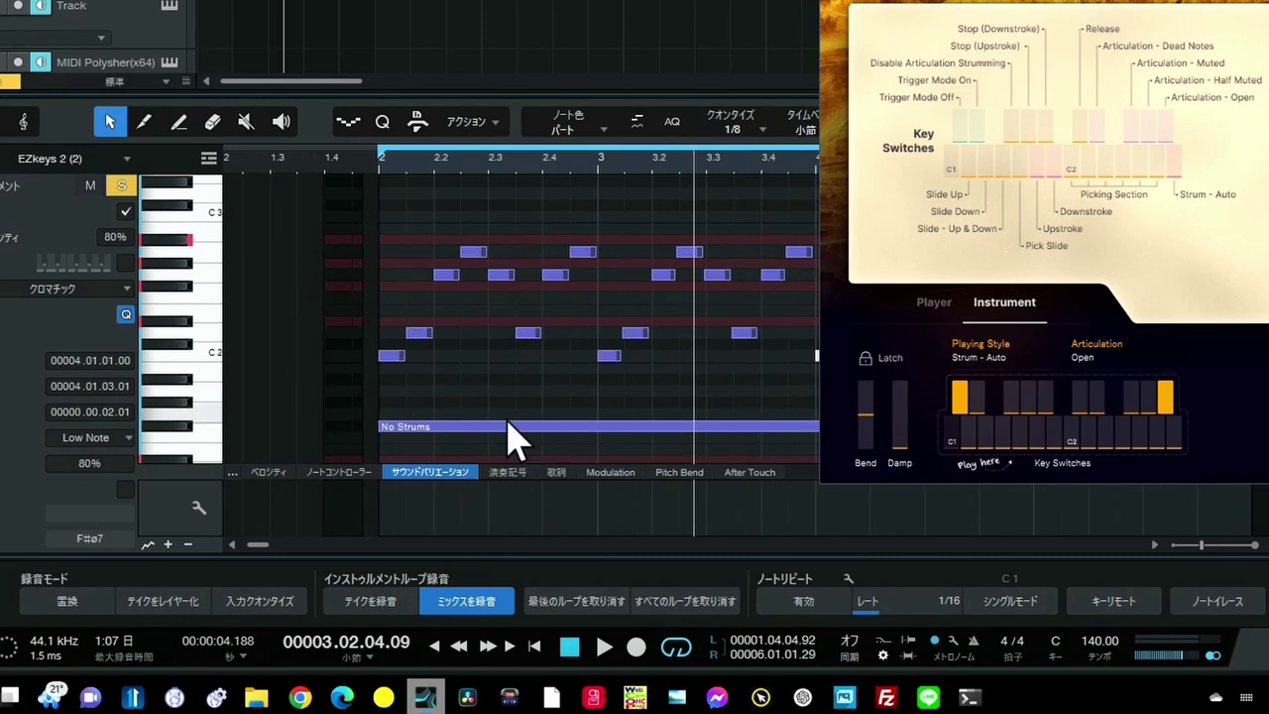
click(444, 277)
drag(444, 276, 554, 314)
click(478, 252)
click(552, 277)
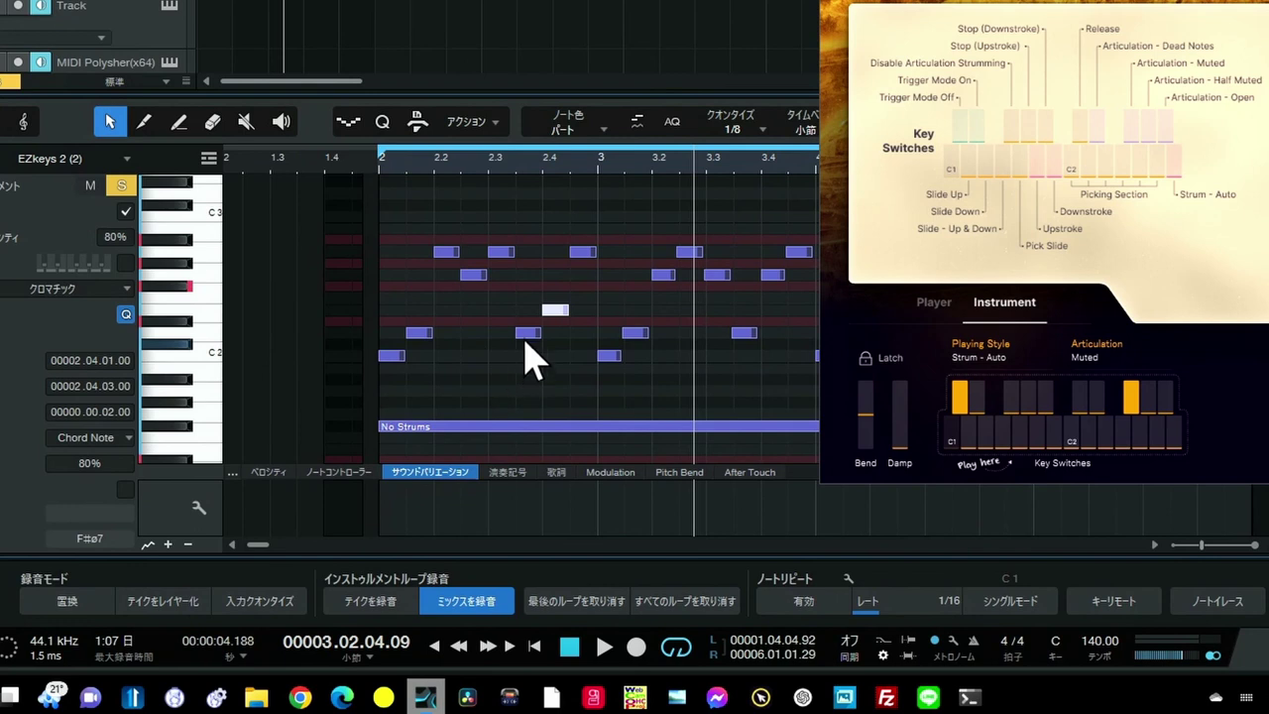
Try the note just before beat 2.4 on the key below its Chord Note, set the articulation to Open, and play from bar 2
drag(525, 335, 526, 355)
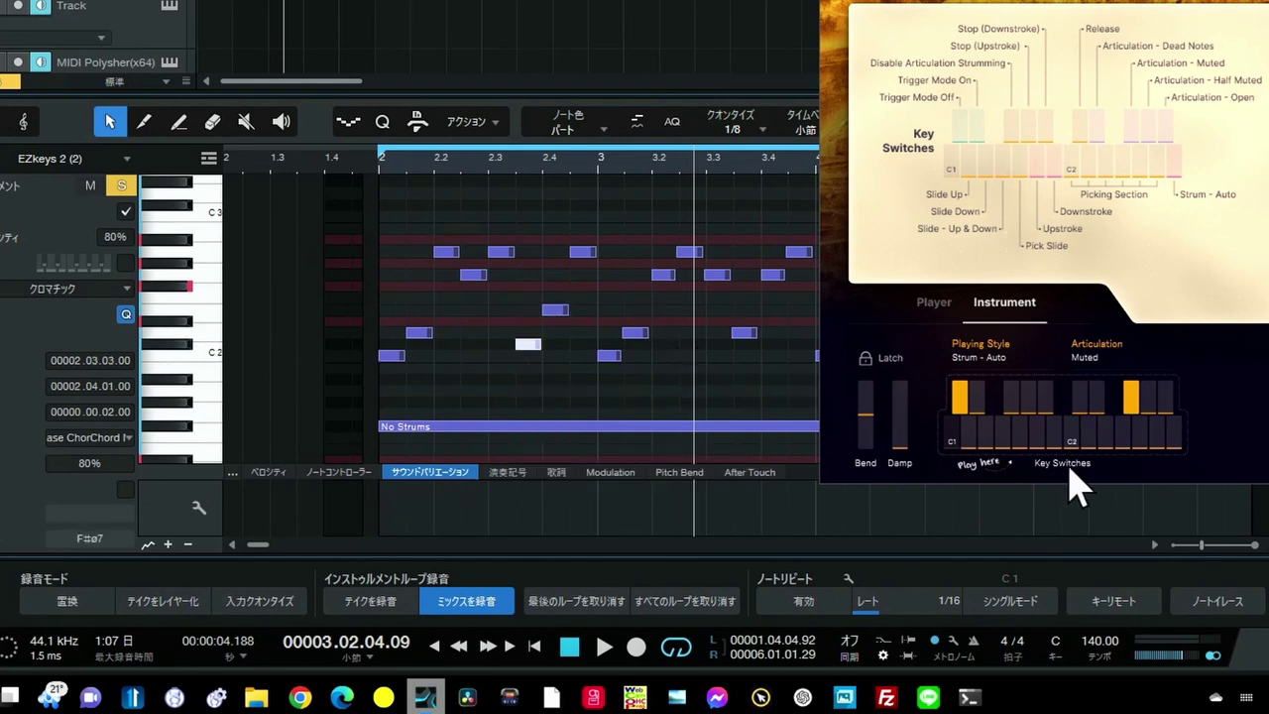
click(1168, 403)
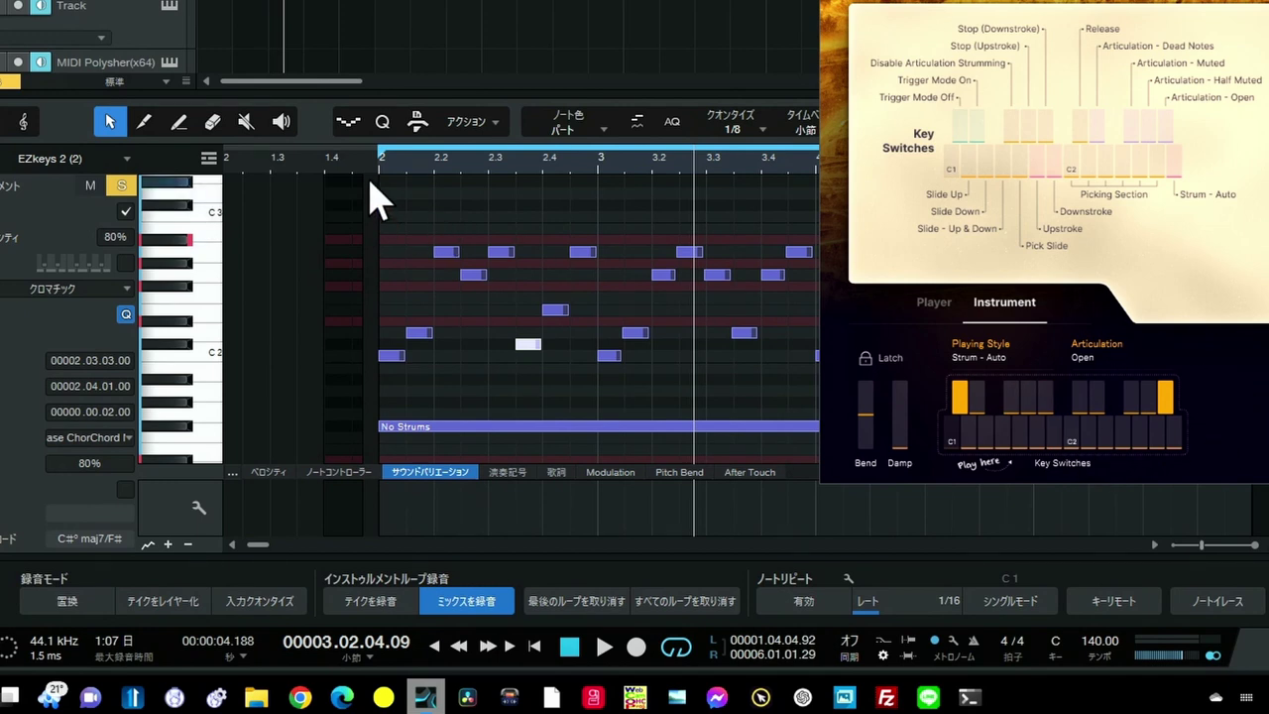
click(378, 164)
key(space)
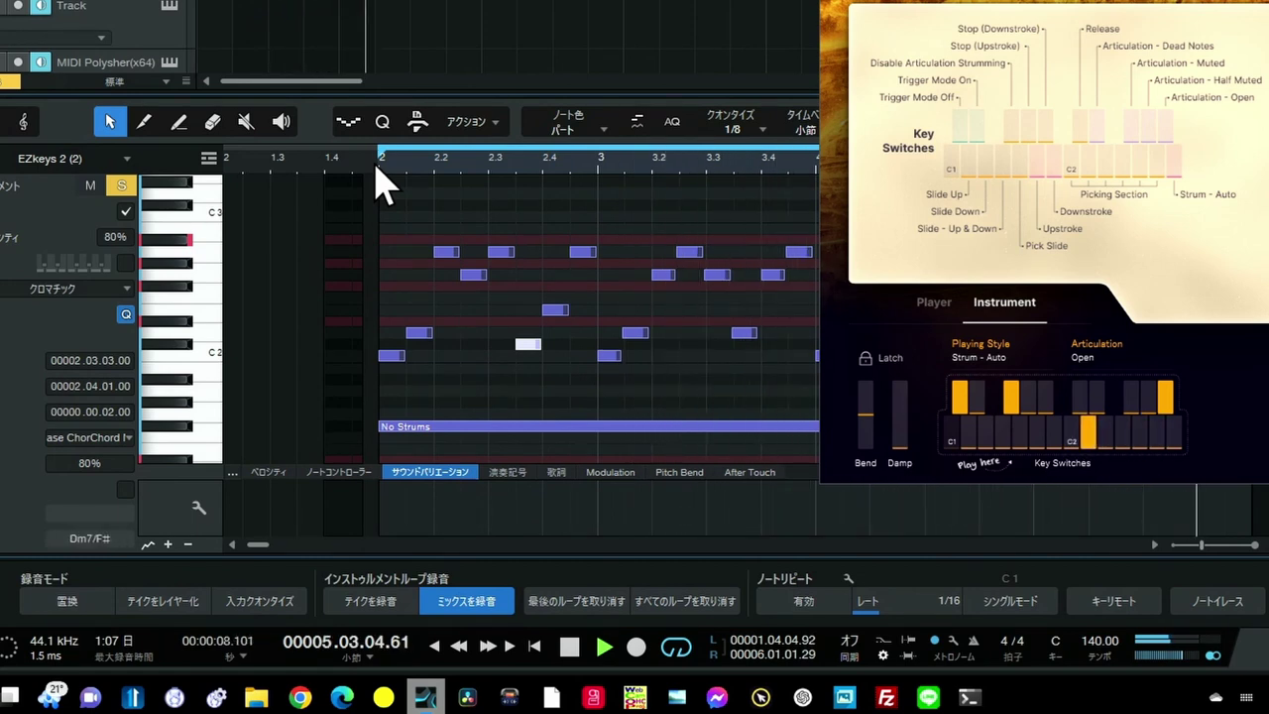
key(space)
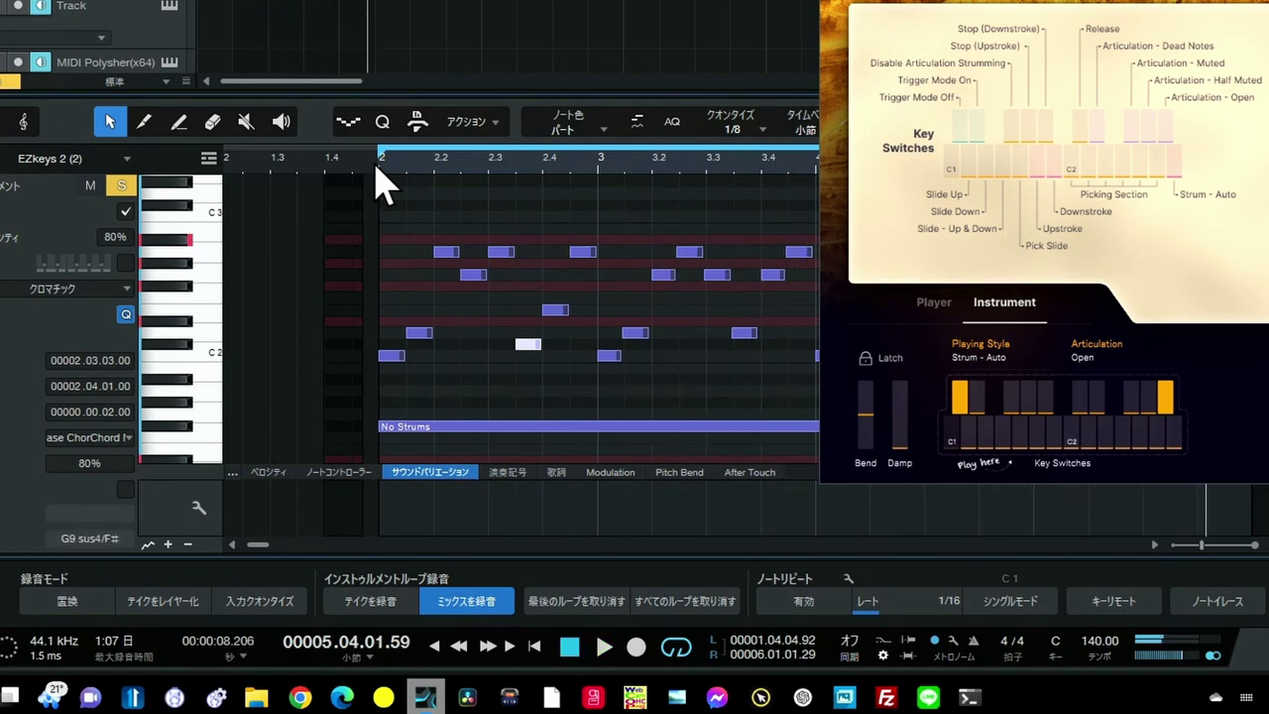
Return the note just before beat 2.4 to the Chord Note key and replay the varied pattern from bar 2
click(529, 346)
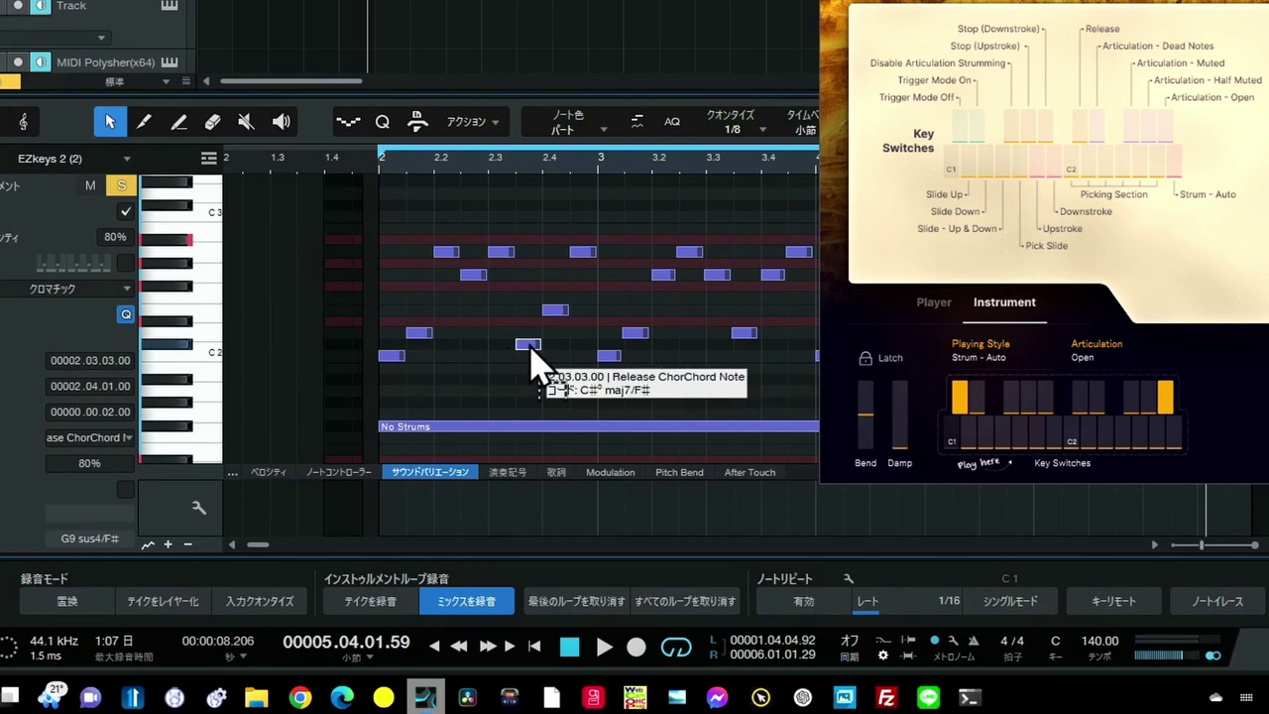
drag(530, 346, 528, 338)
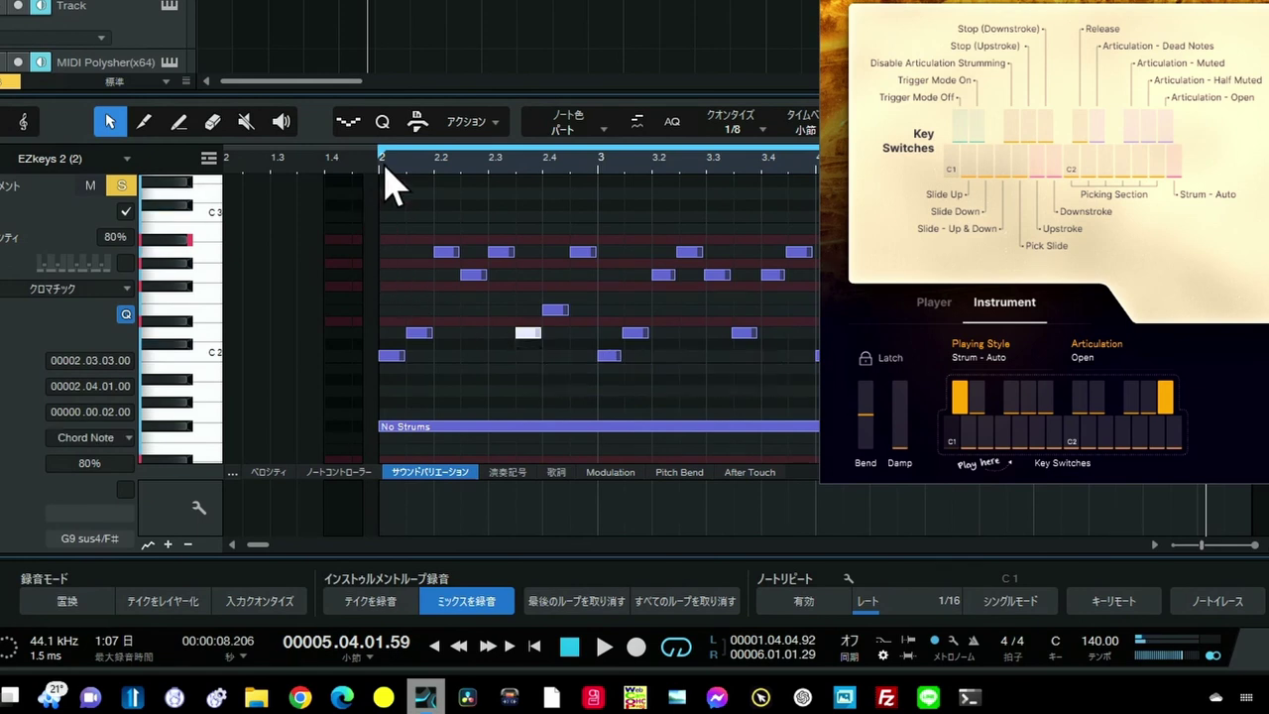
key(space)
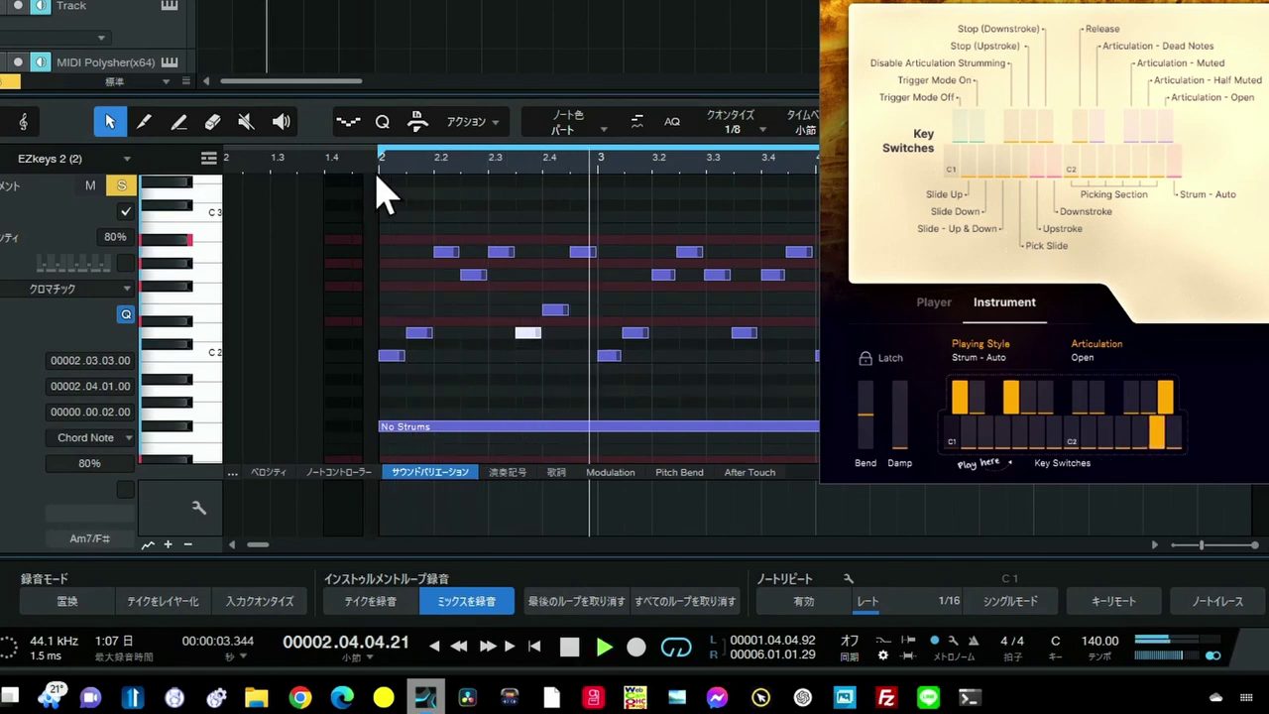
key(space)
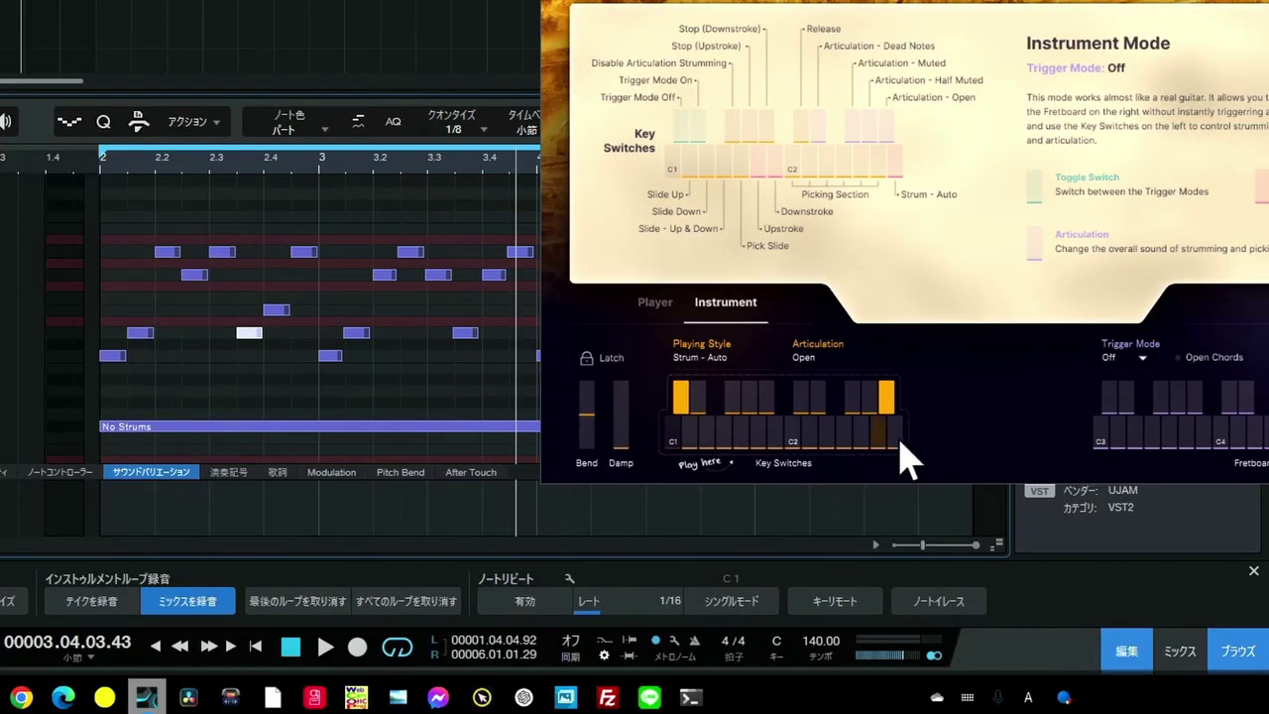
Show the Trigger Mode options, switch the mode on with its key switch, and switch it back to Off
click(1143, 359)
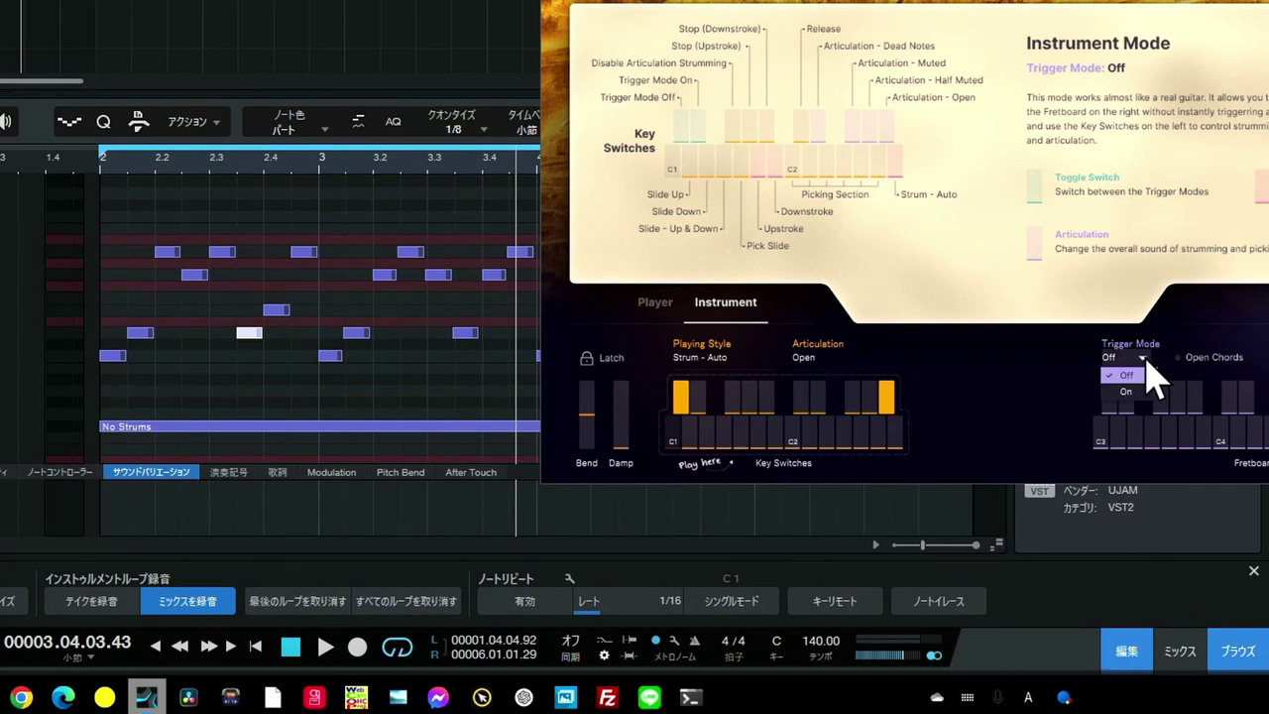
click(1017, 372)
click(701, 406)
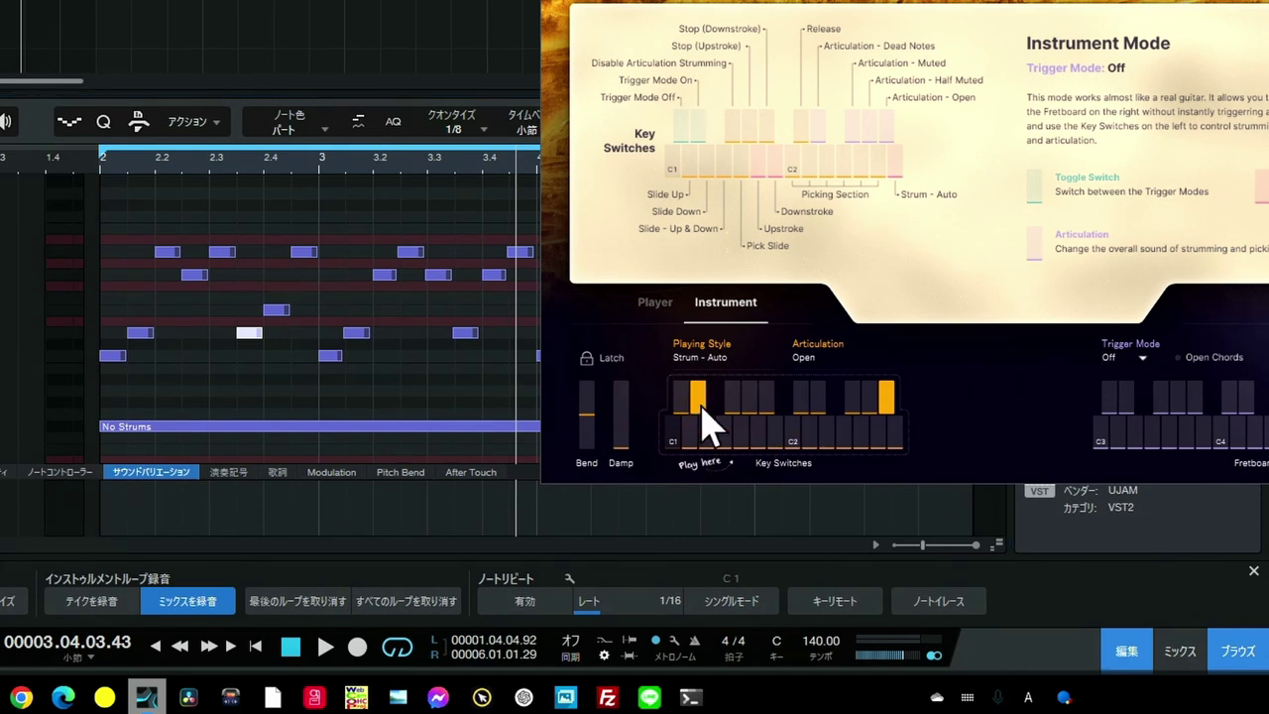
click(684, 404)
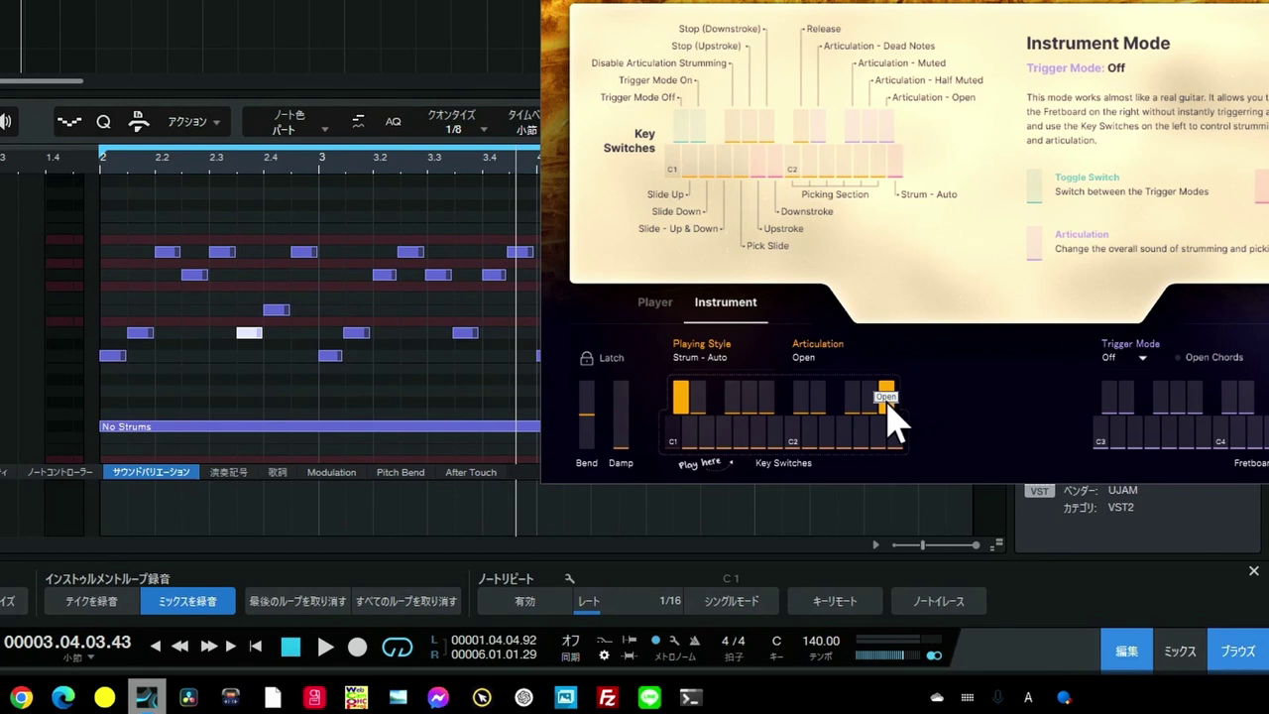
Audition the varied pattern from bar 2 with the Muted articulation, and return the articulation to Open
click(854, 405)
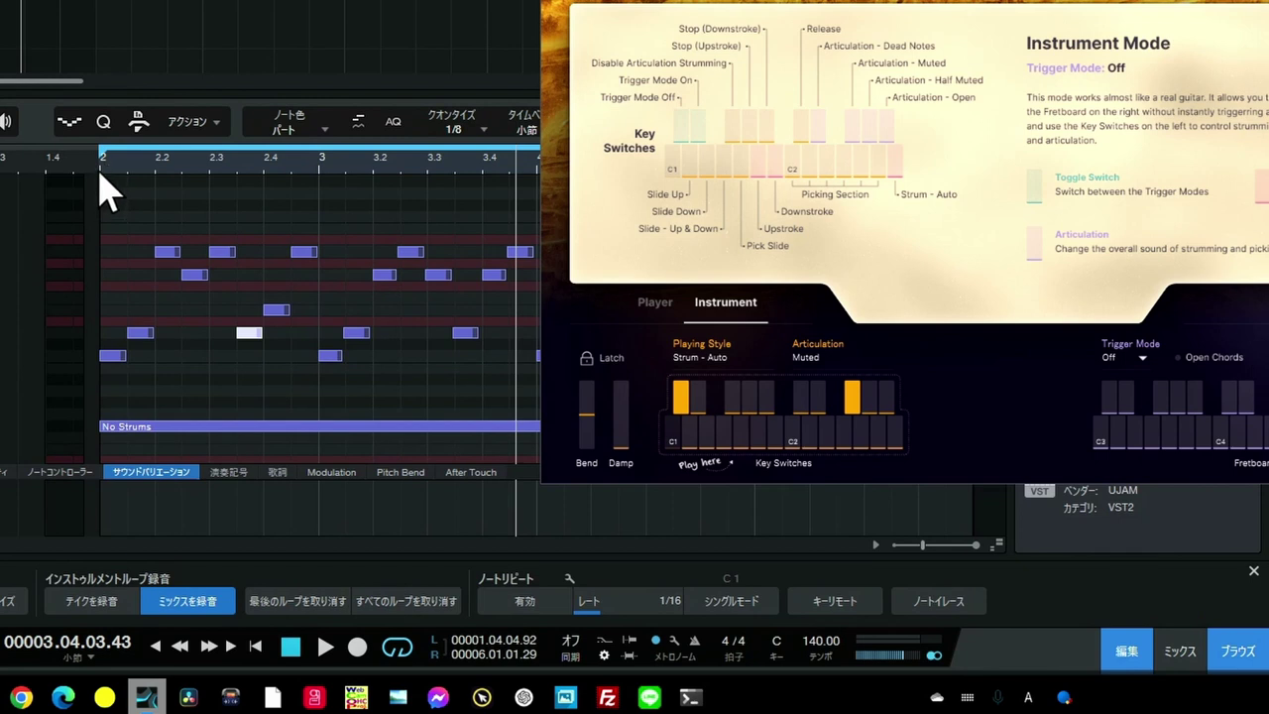
key(space)
key(space)
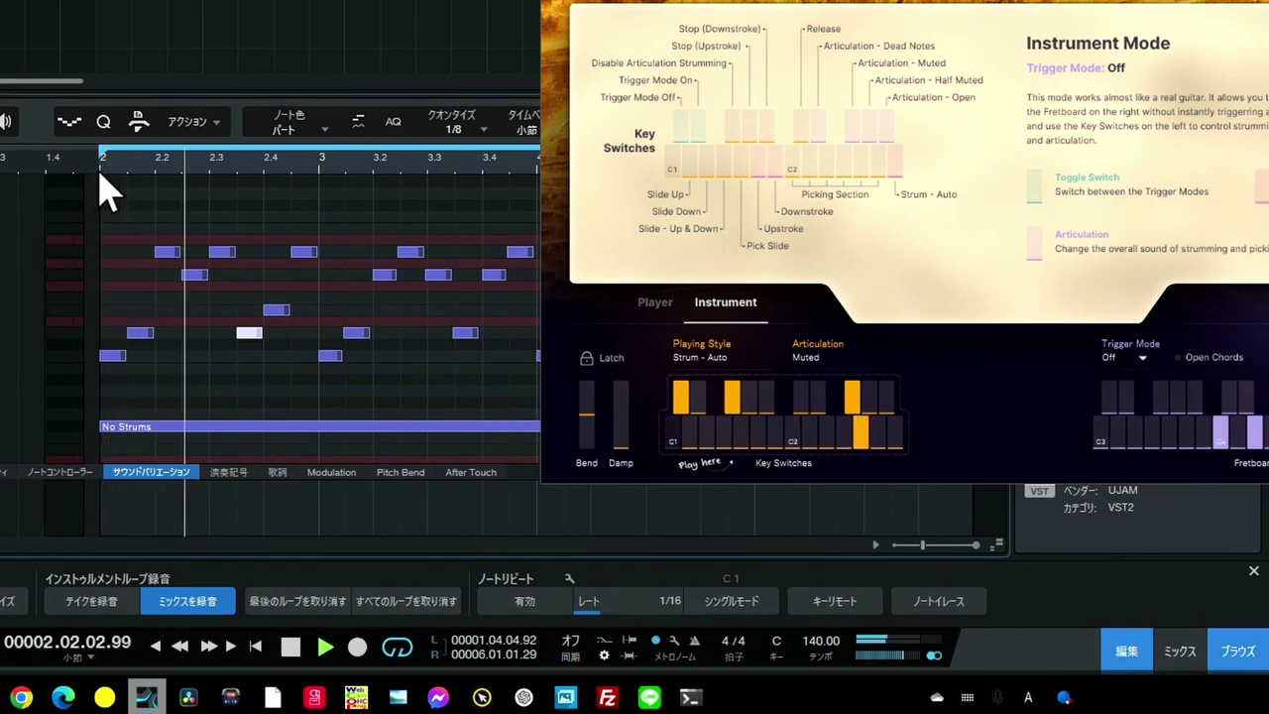
key(space)
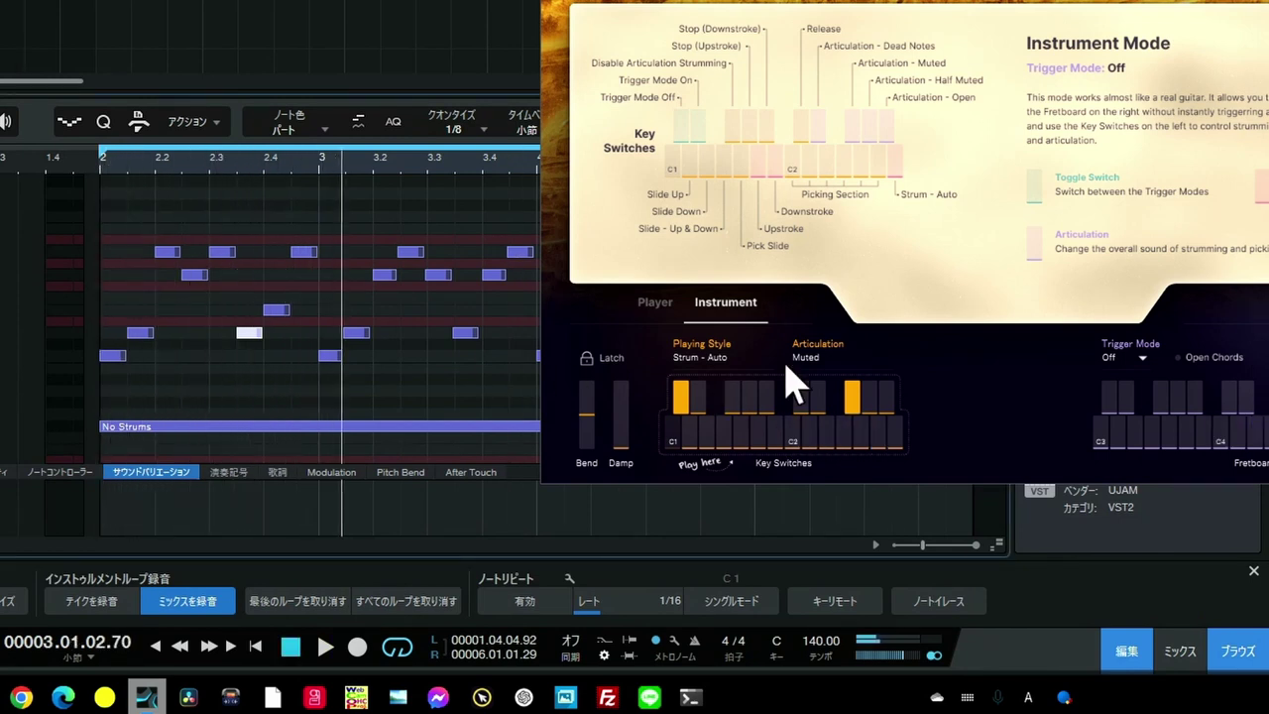
click(885, 406)
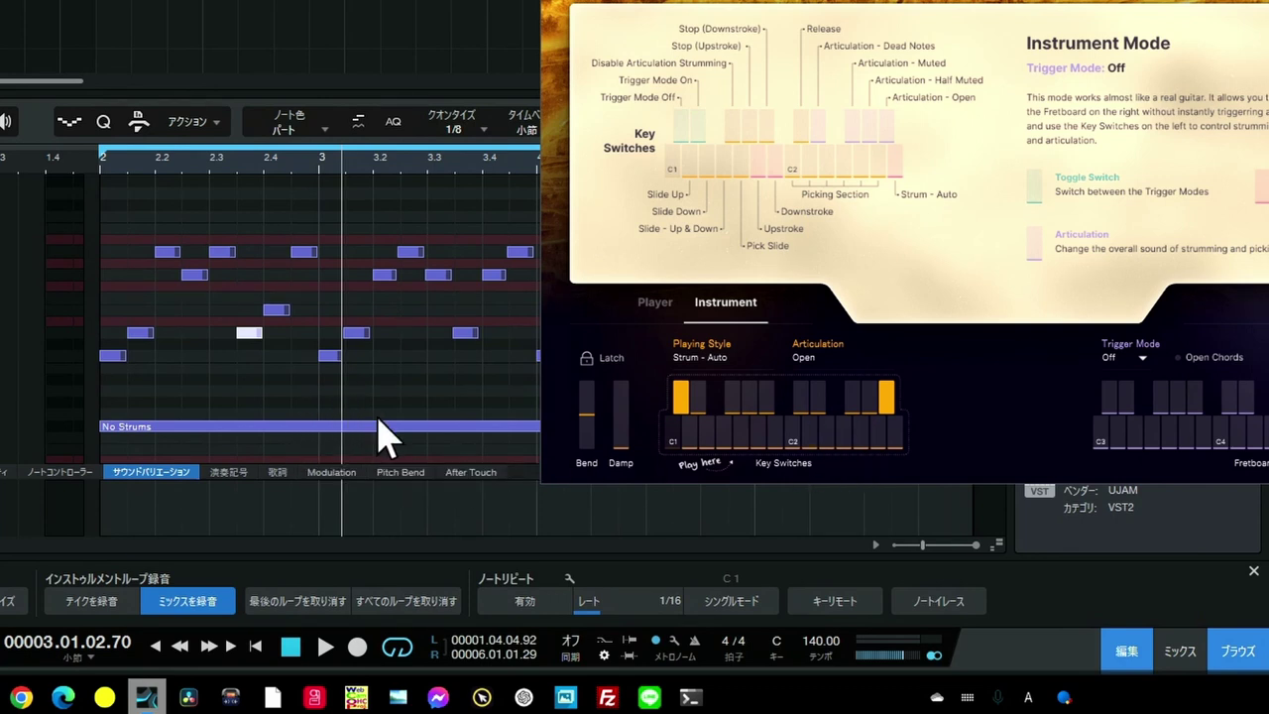
Add a Slide Up key-switch note across the start of bar 3, beginning slightly ahead of the bar line, and play it
scroll(377, 440, down, 2)
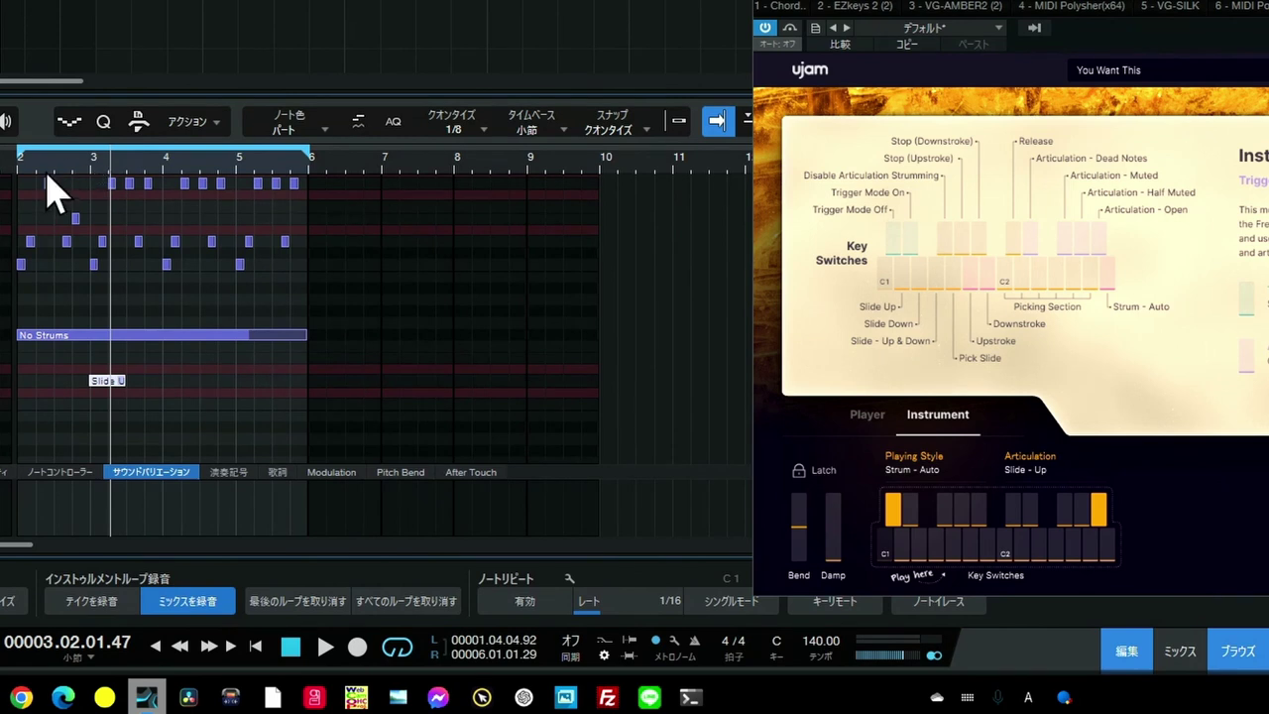
drag(47, 170, 69, 214)
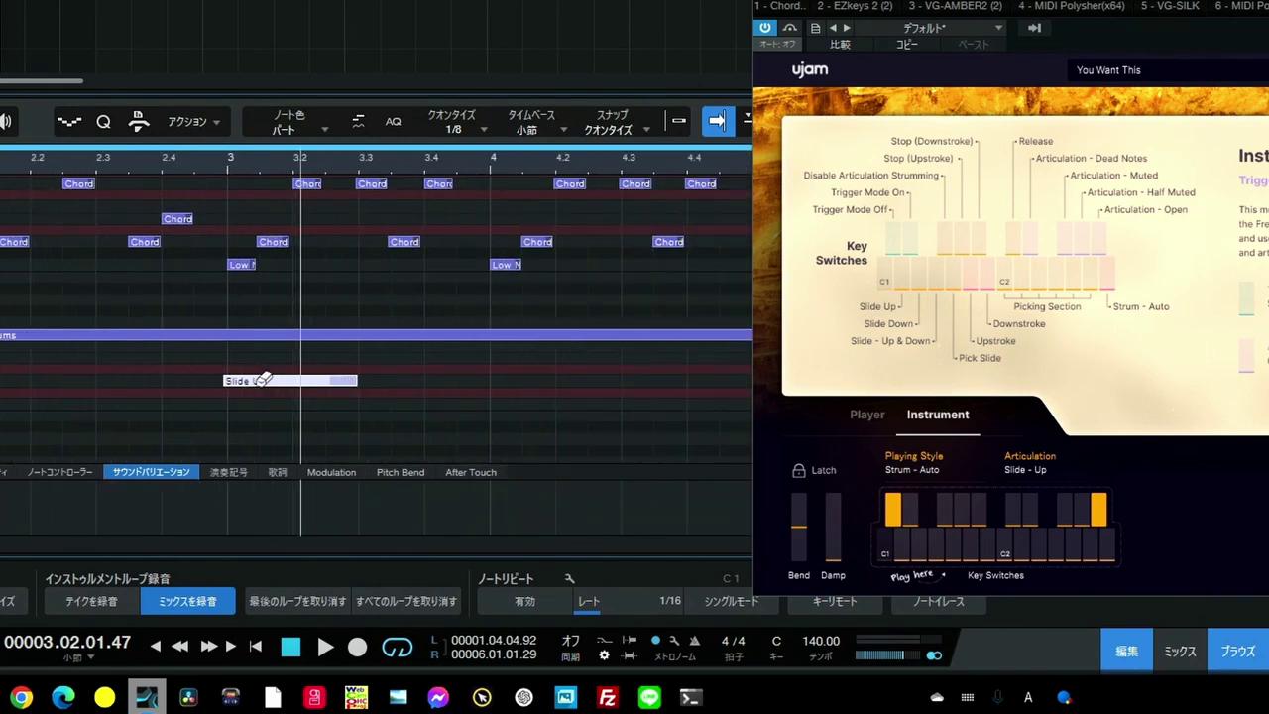
click(220, 383)
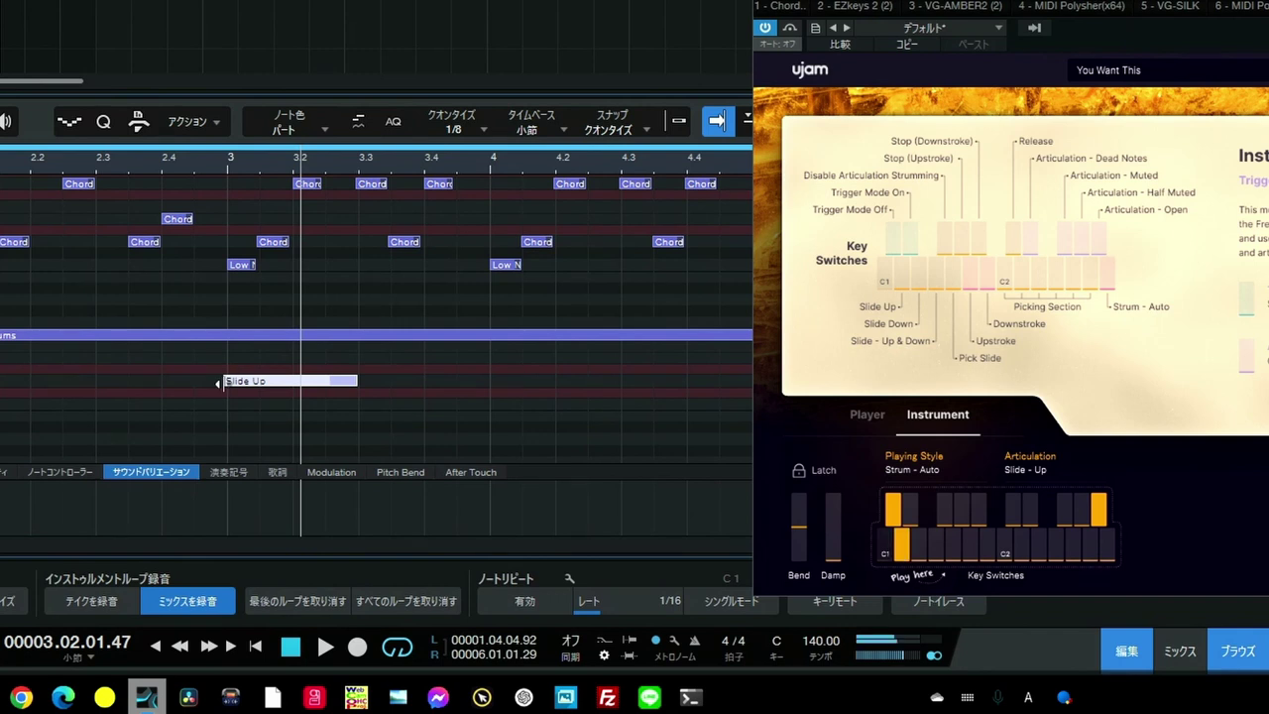
drag(219, 382, 207, 383)
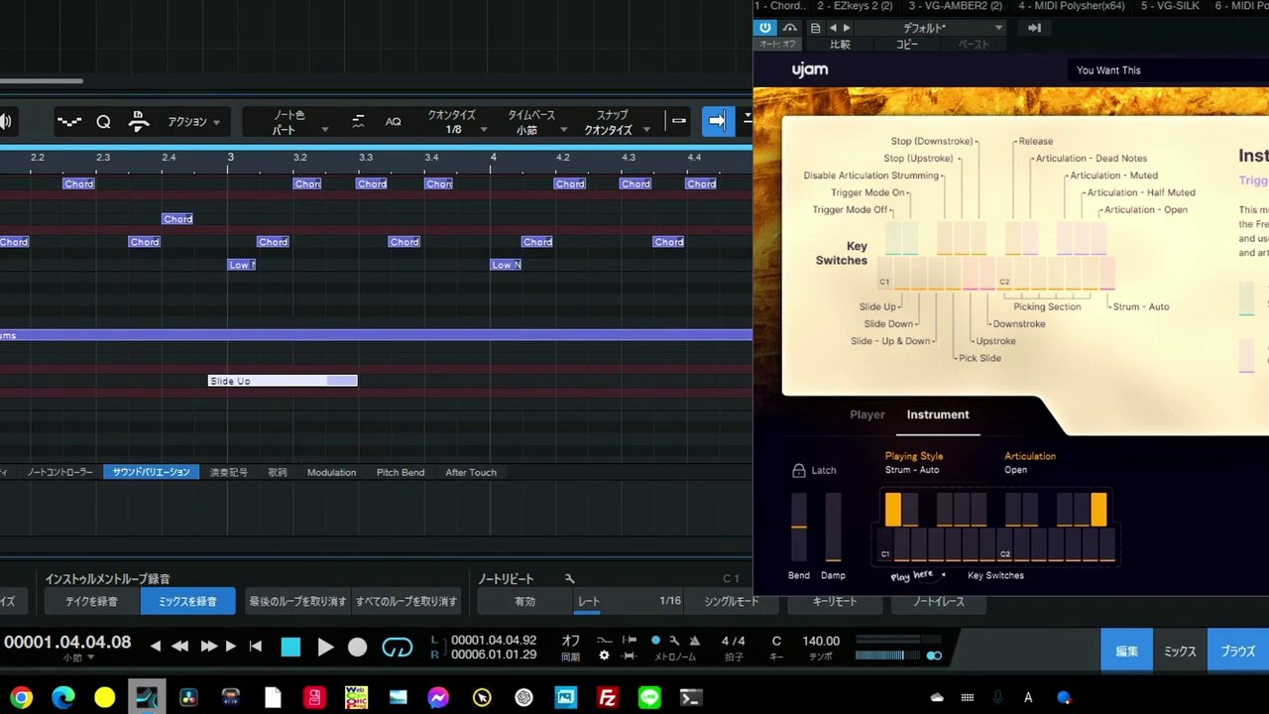
key(ctrl+z)
key(space)
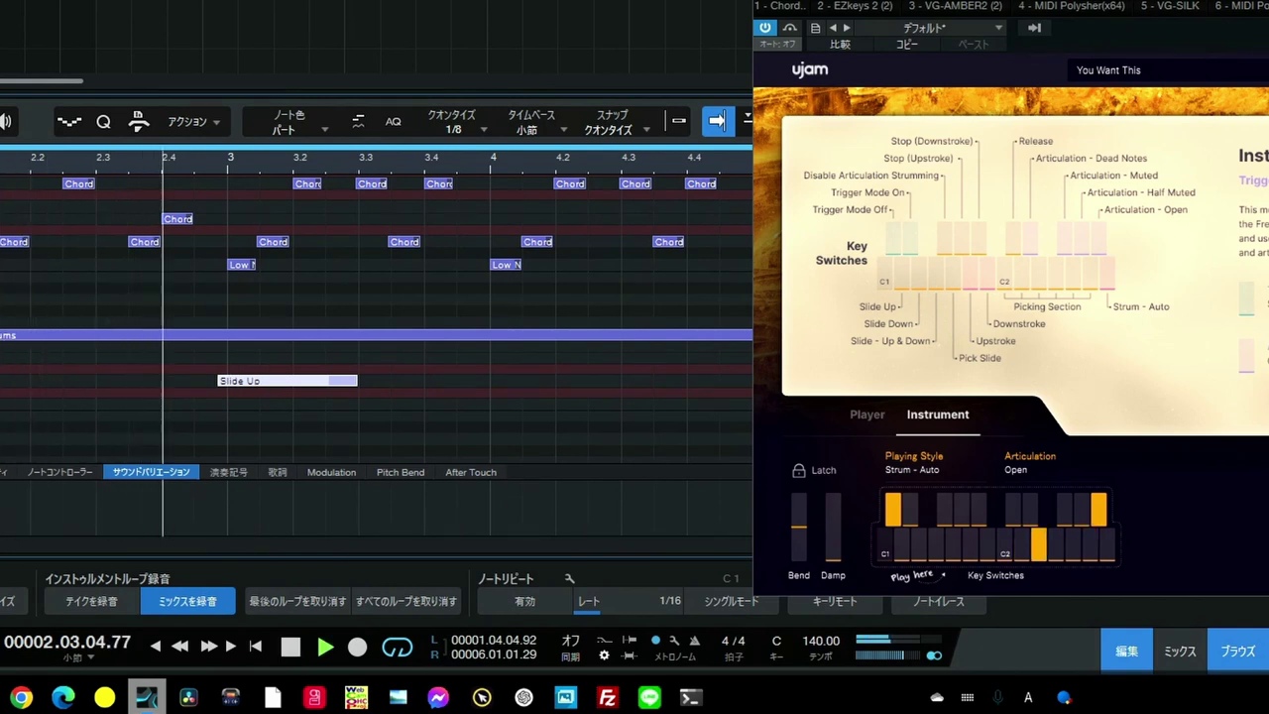
key(space)
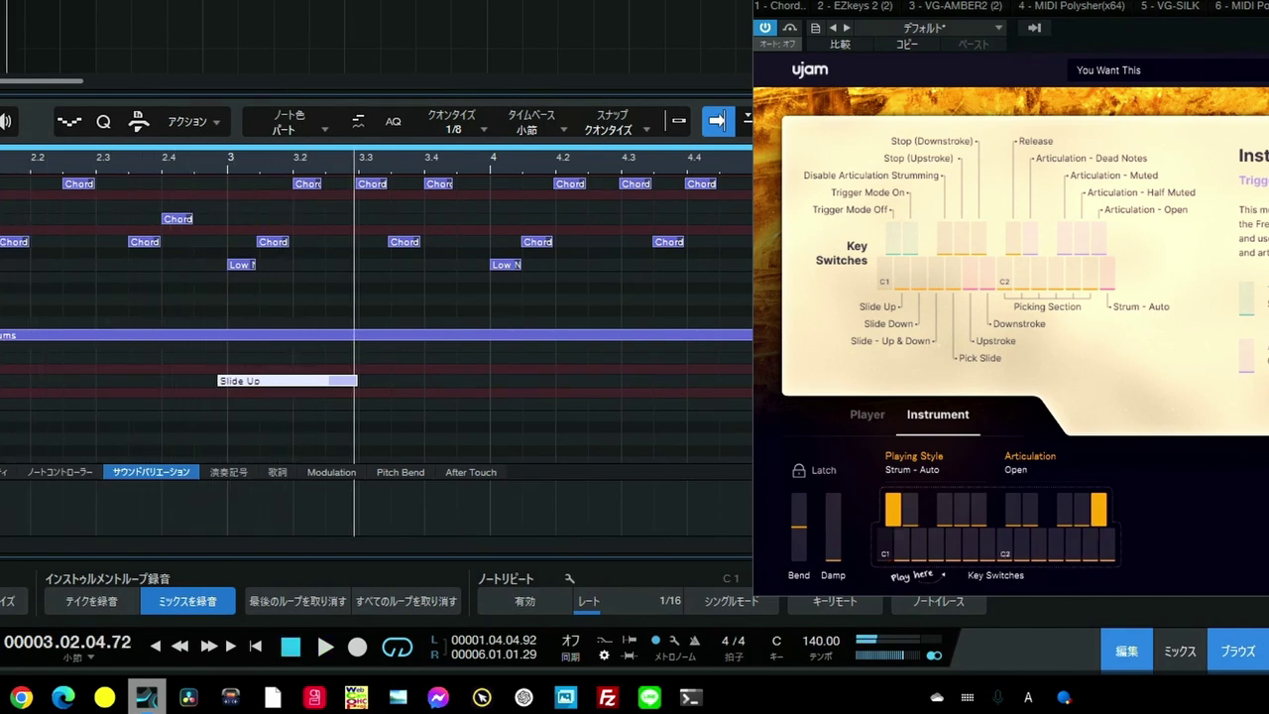
scroll(205, 212, up, 5)
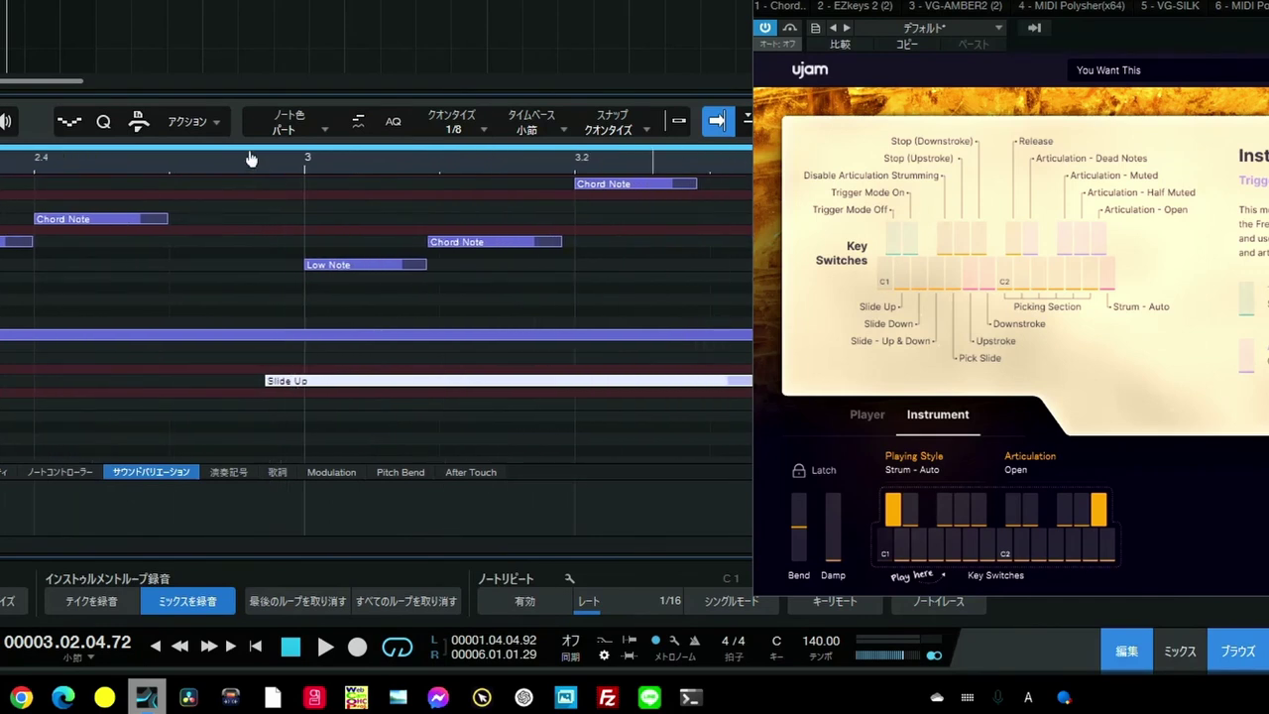
scroll(253, 155, down, 4)
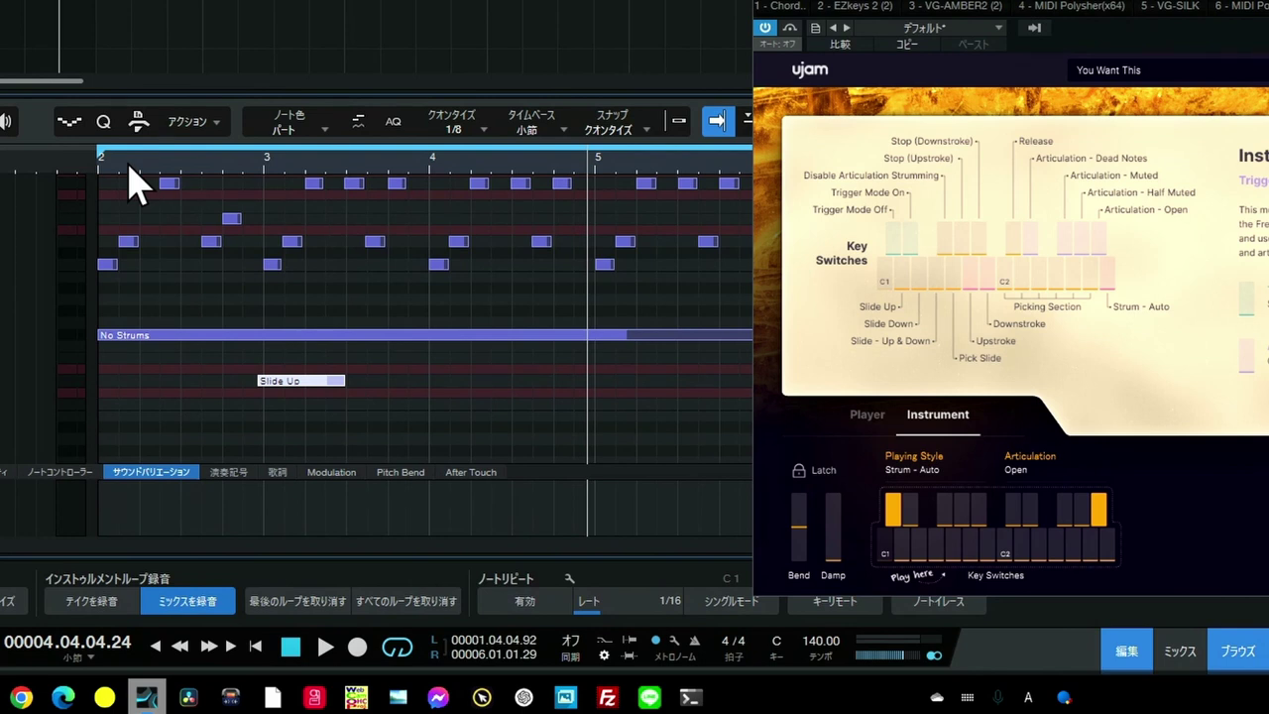
scroll(263, 363, up, 3)
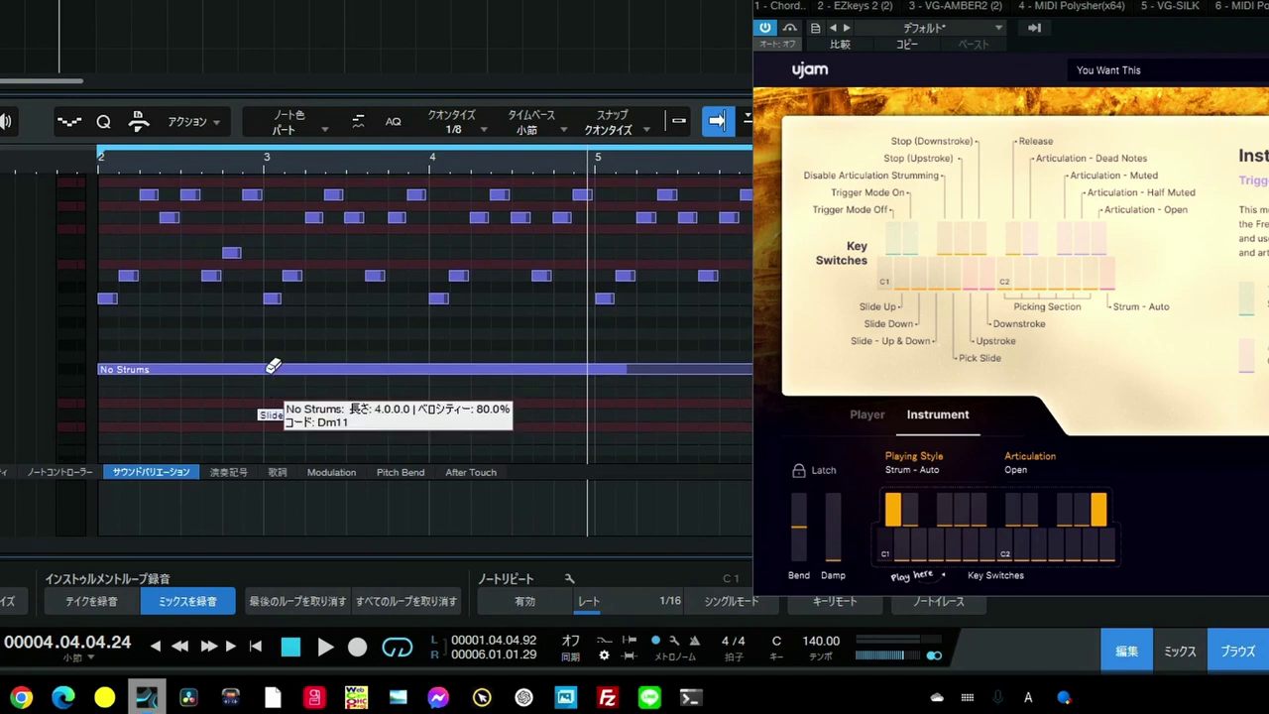
scroll(248, 337, up, 4)
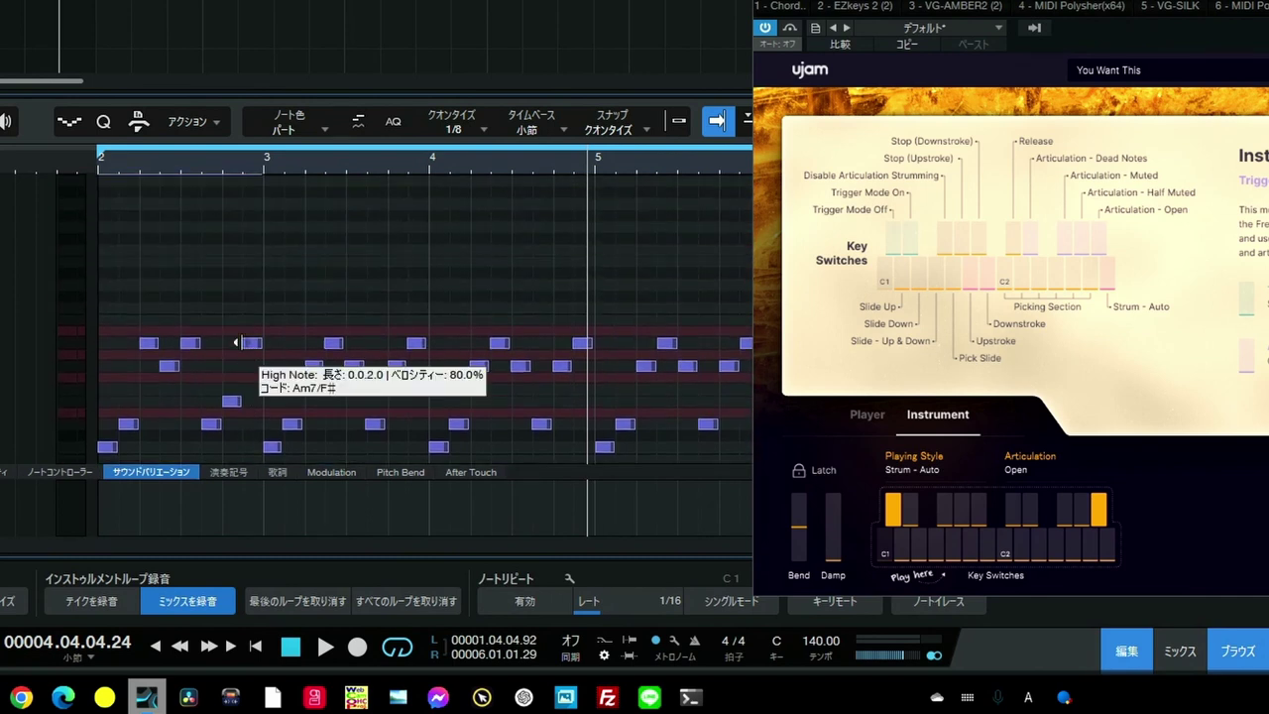